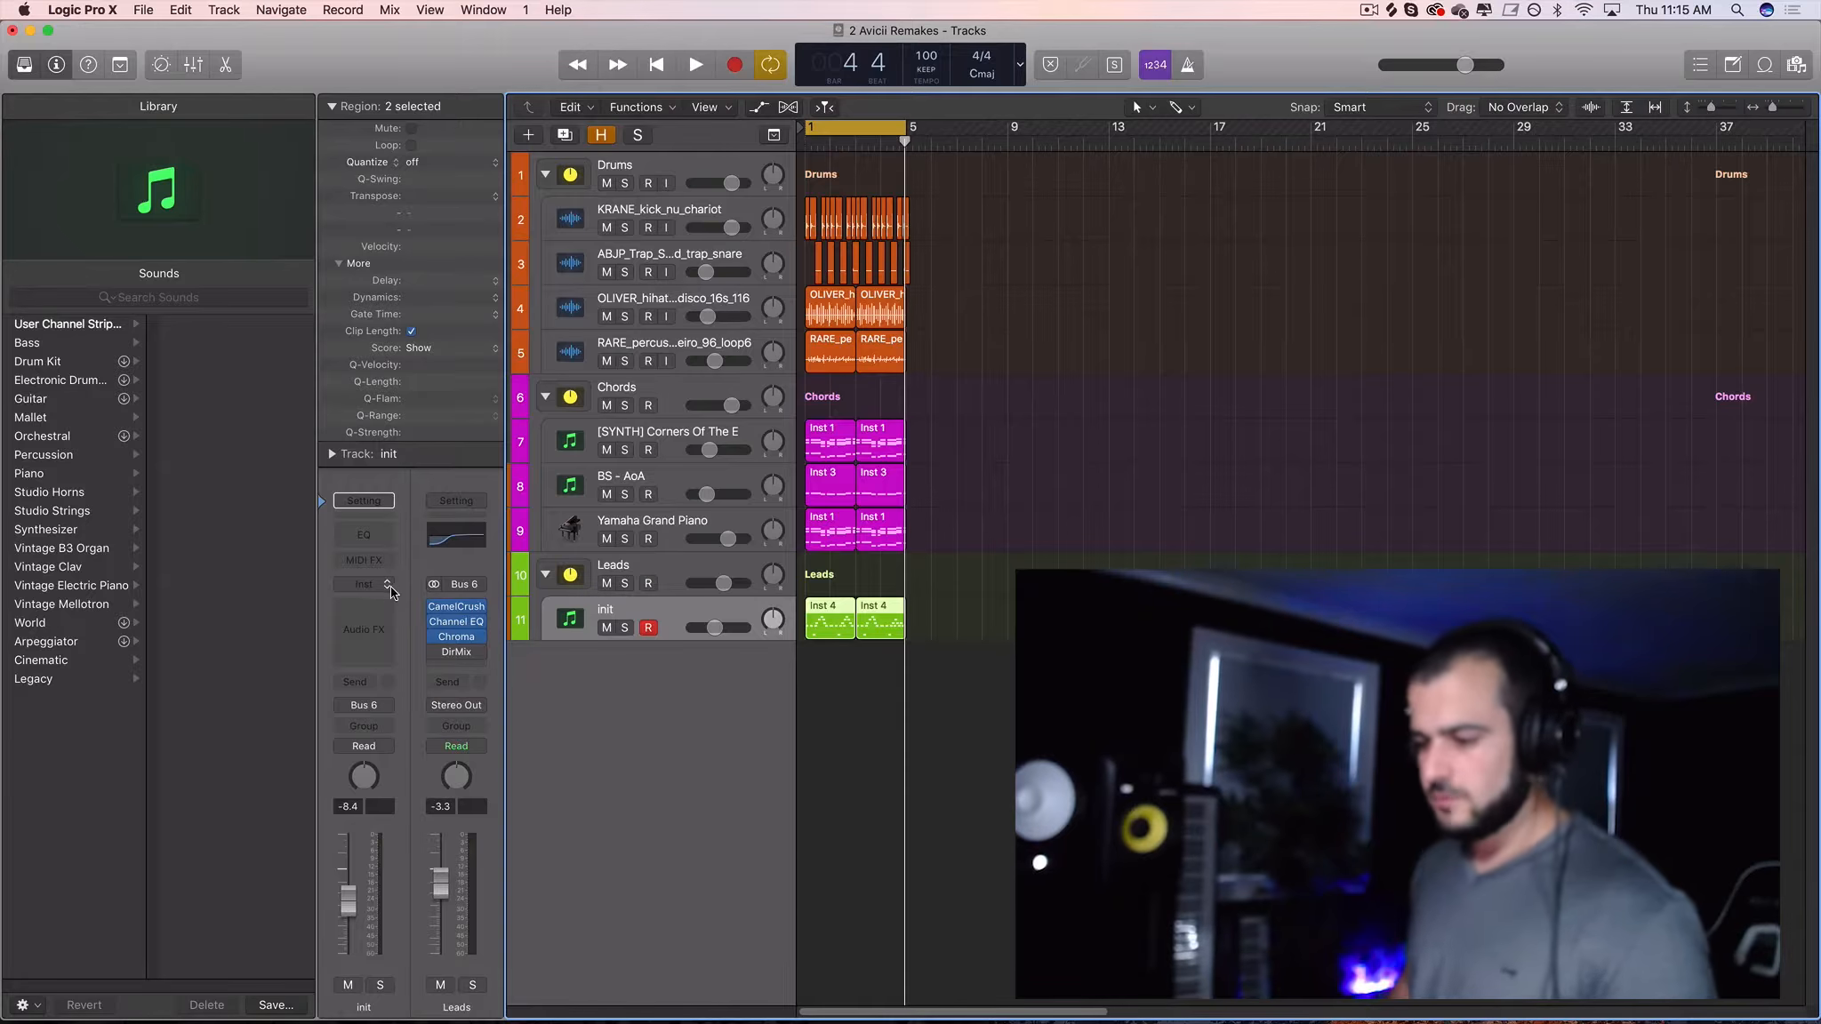
Load the stereo Alchemy instrument on the init lead track and choose its Acoustic Cascades guitar preset
click(389, 586)
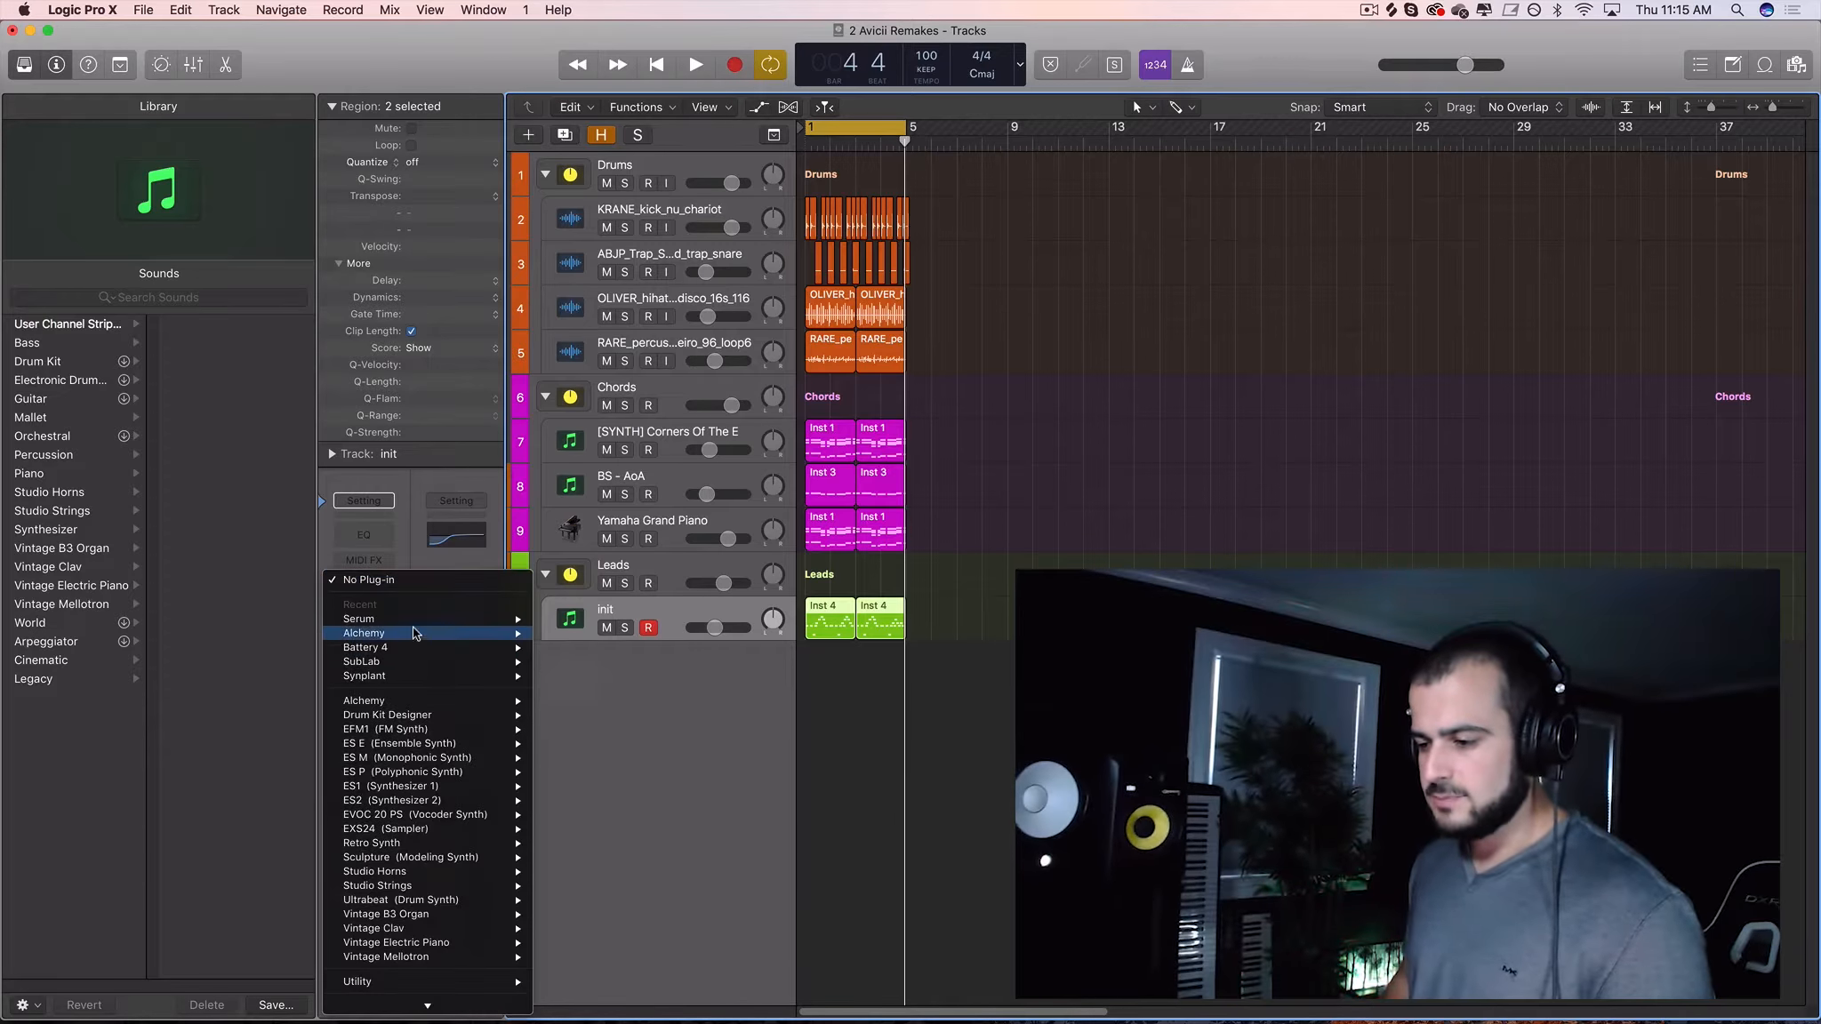
click(567, 634)
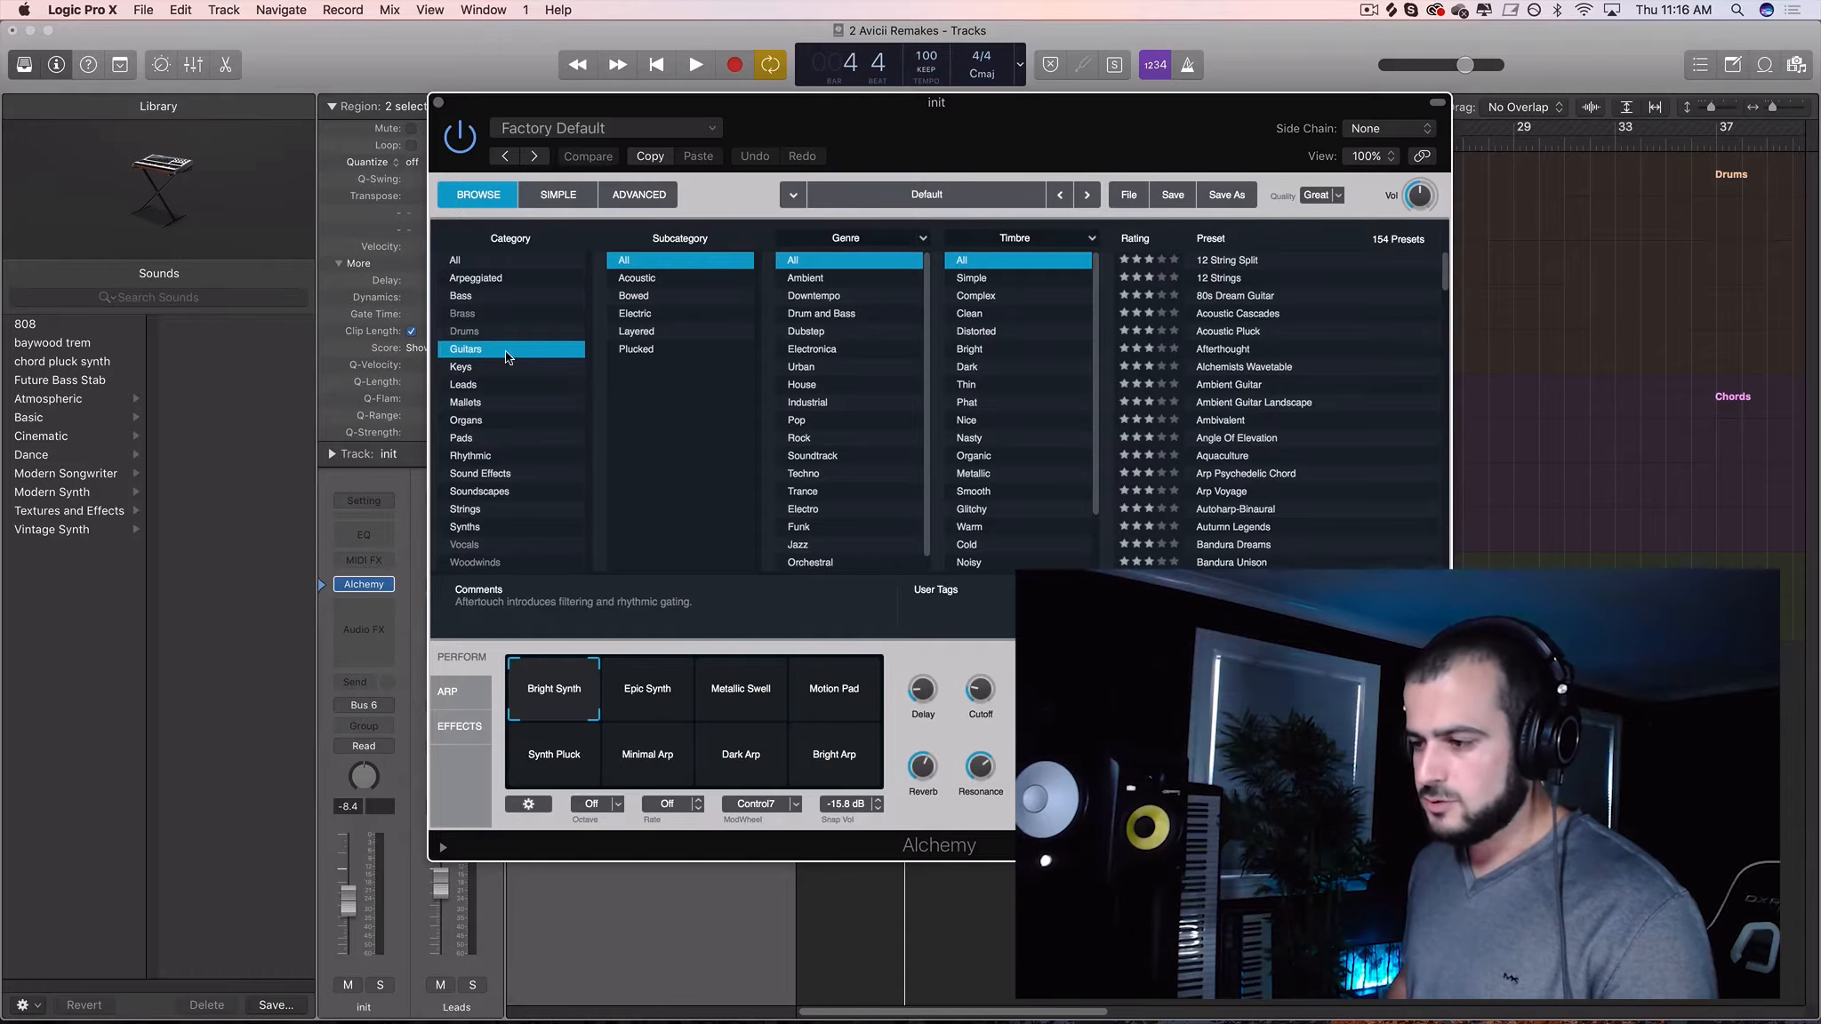
click(1196, 313)
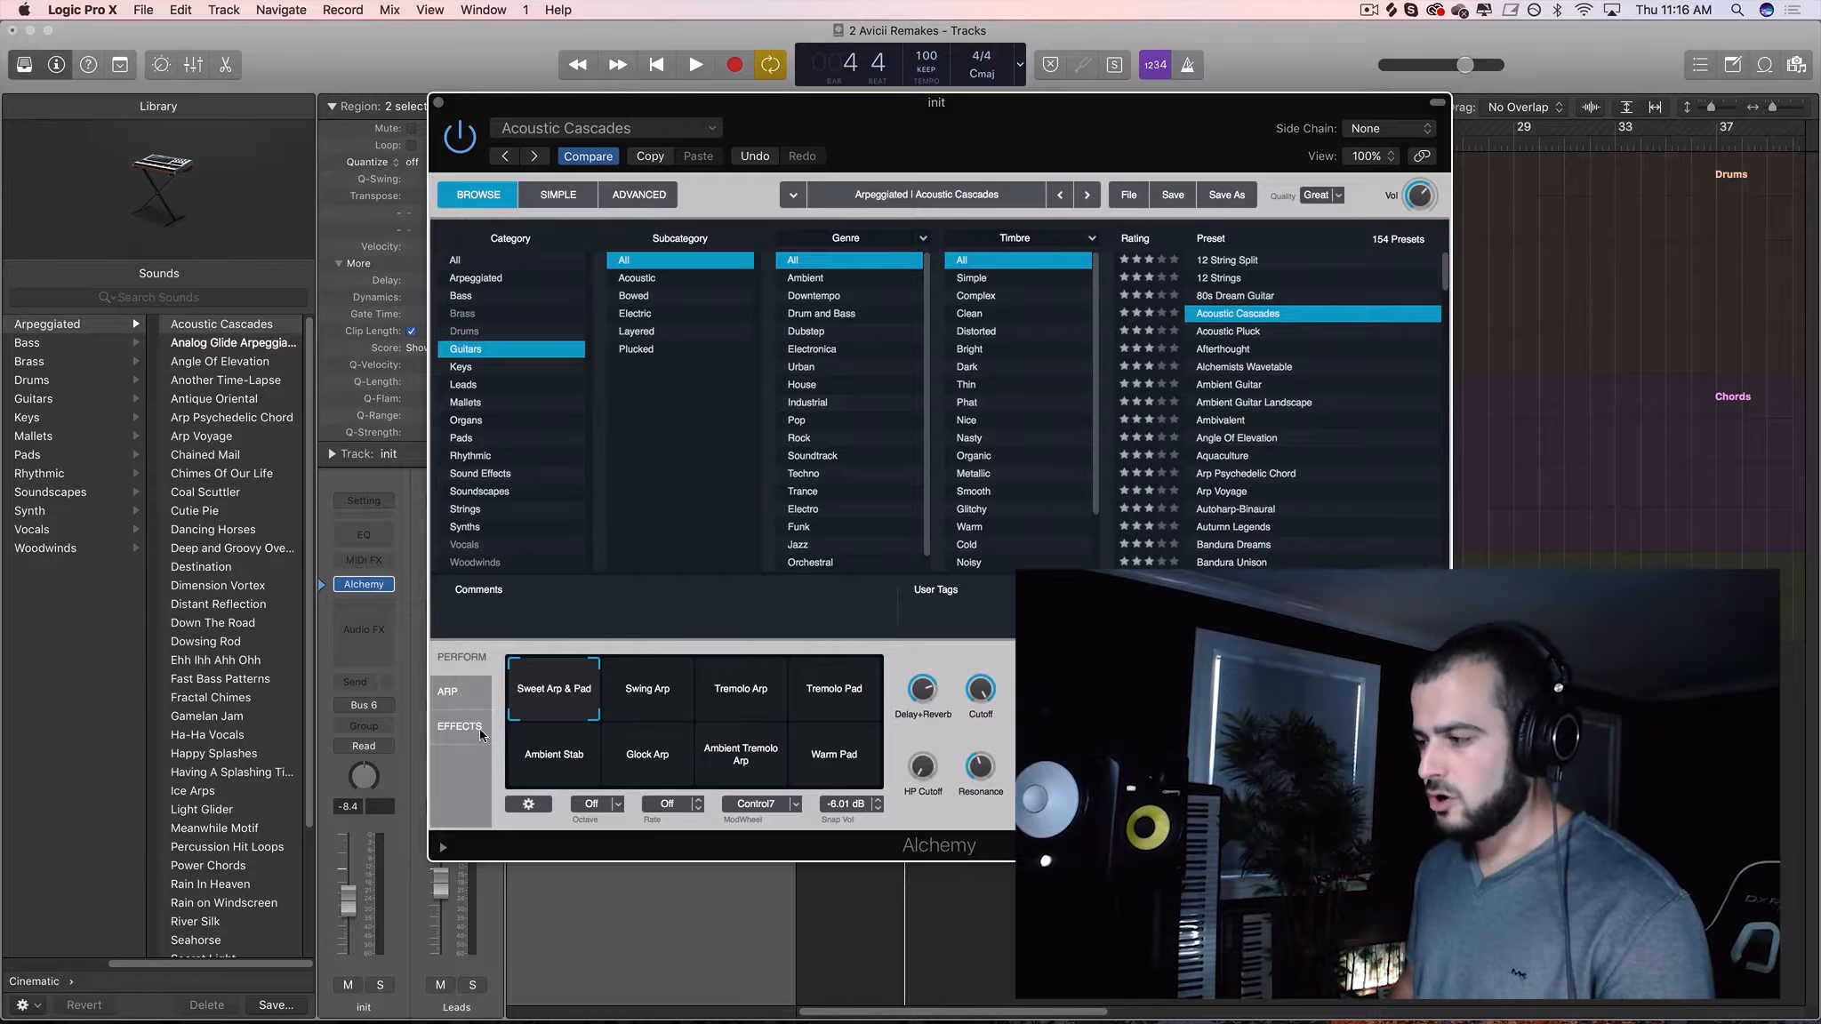
drag(837, 111, 1518, 40)
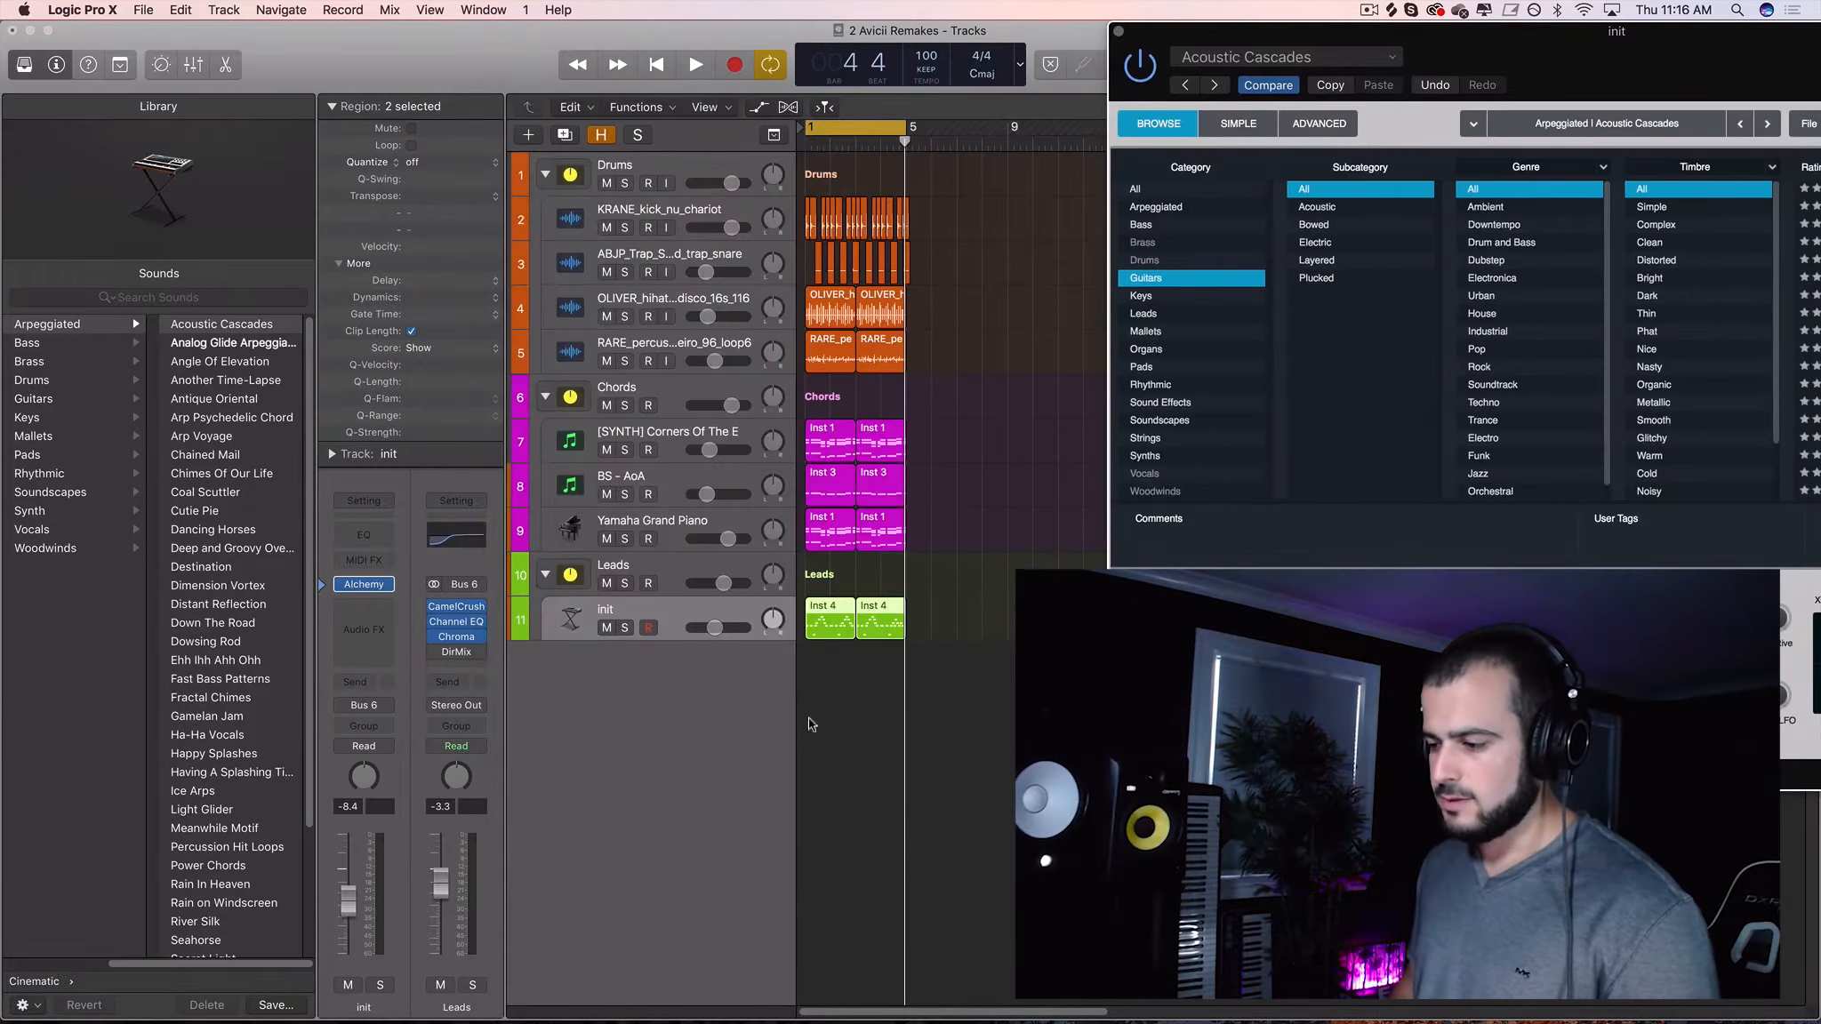
Open the lead region's notes in the Piano Roll and switch off the Delay effect in Alchemy
double_click(830, 622)
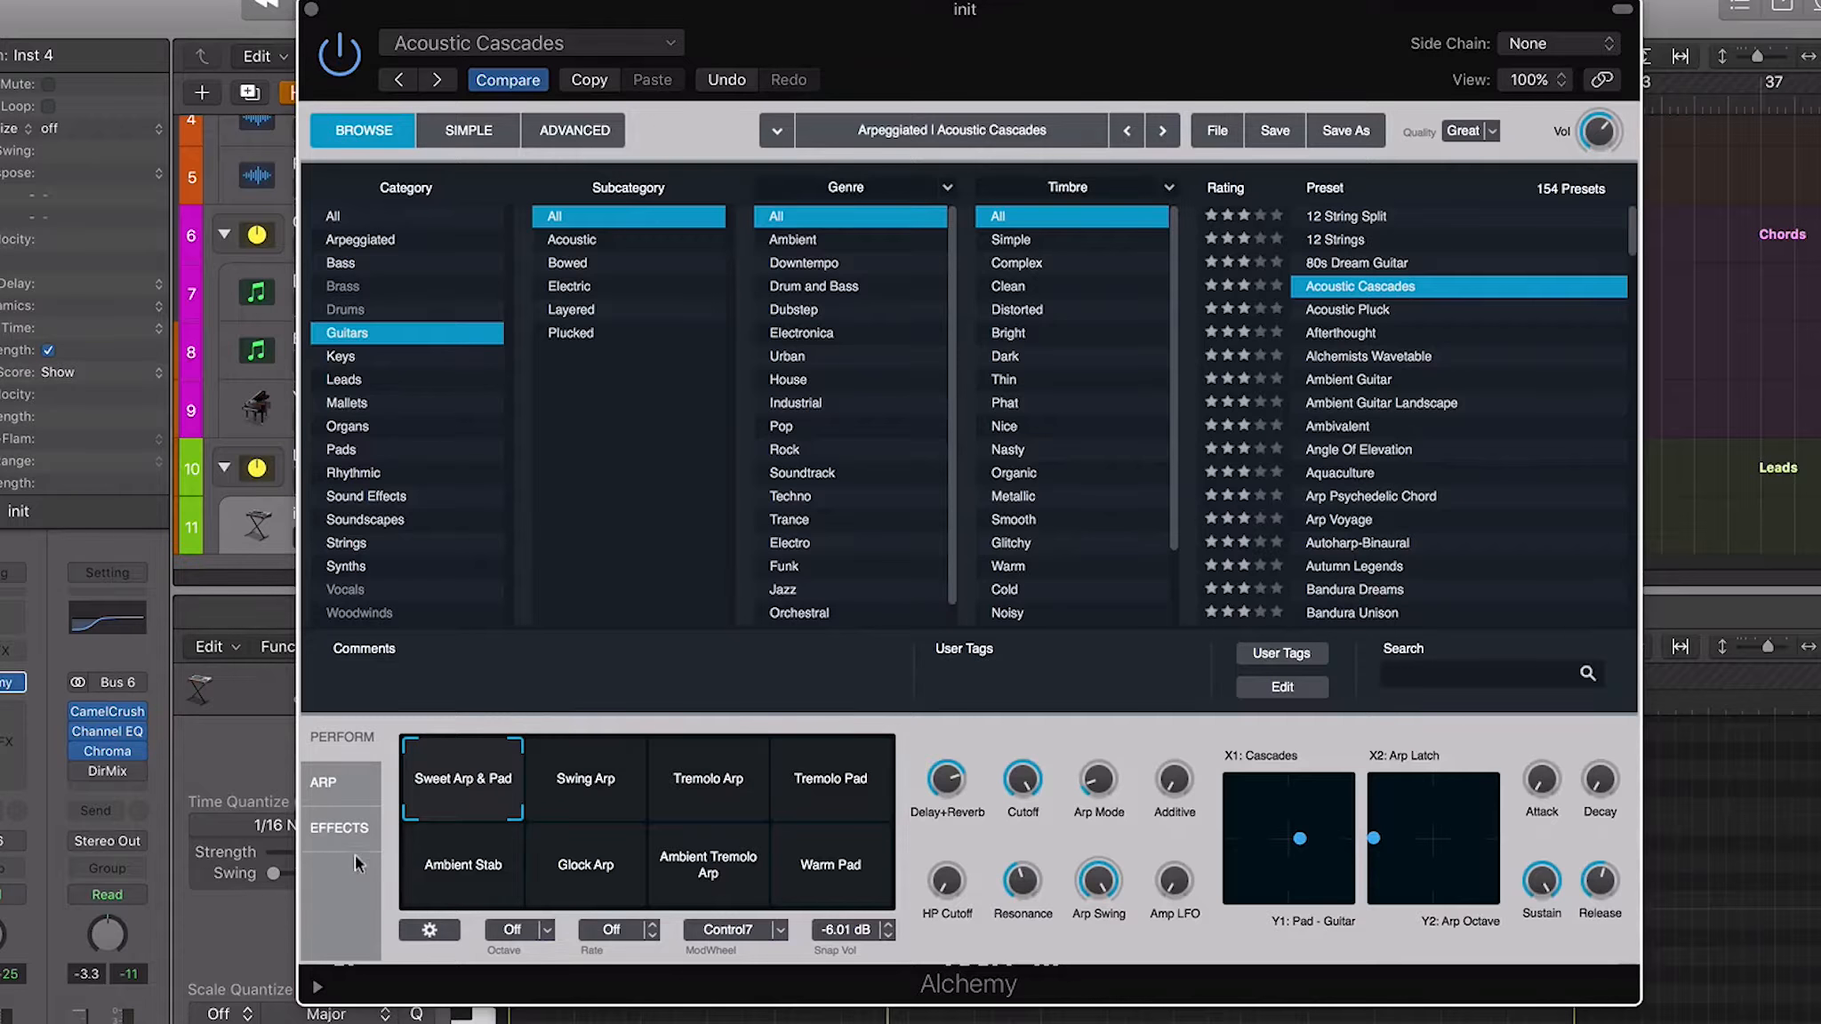
click(349, 829)
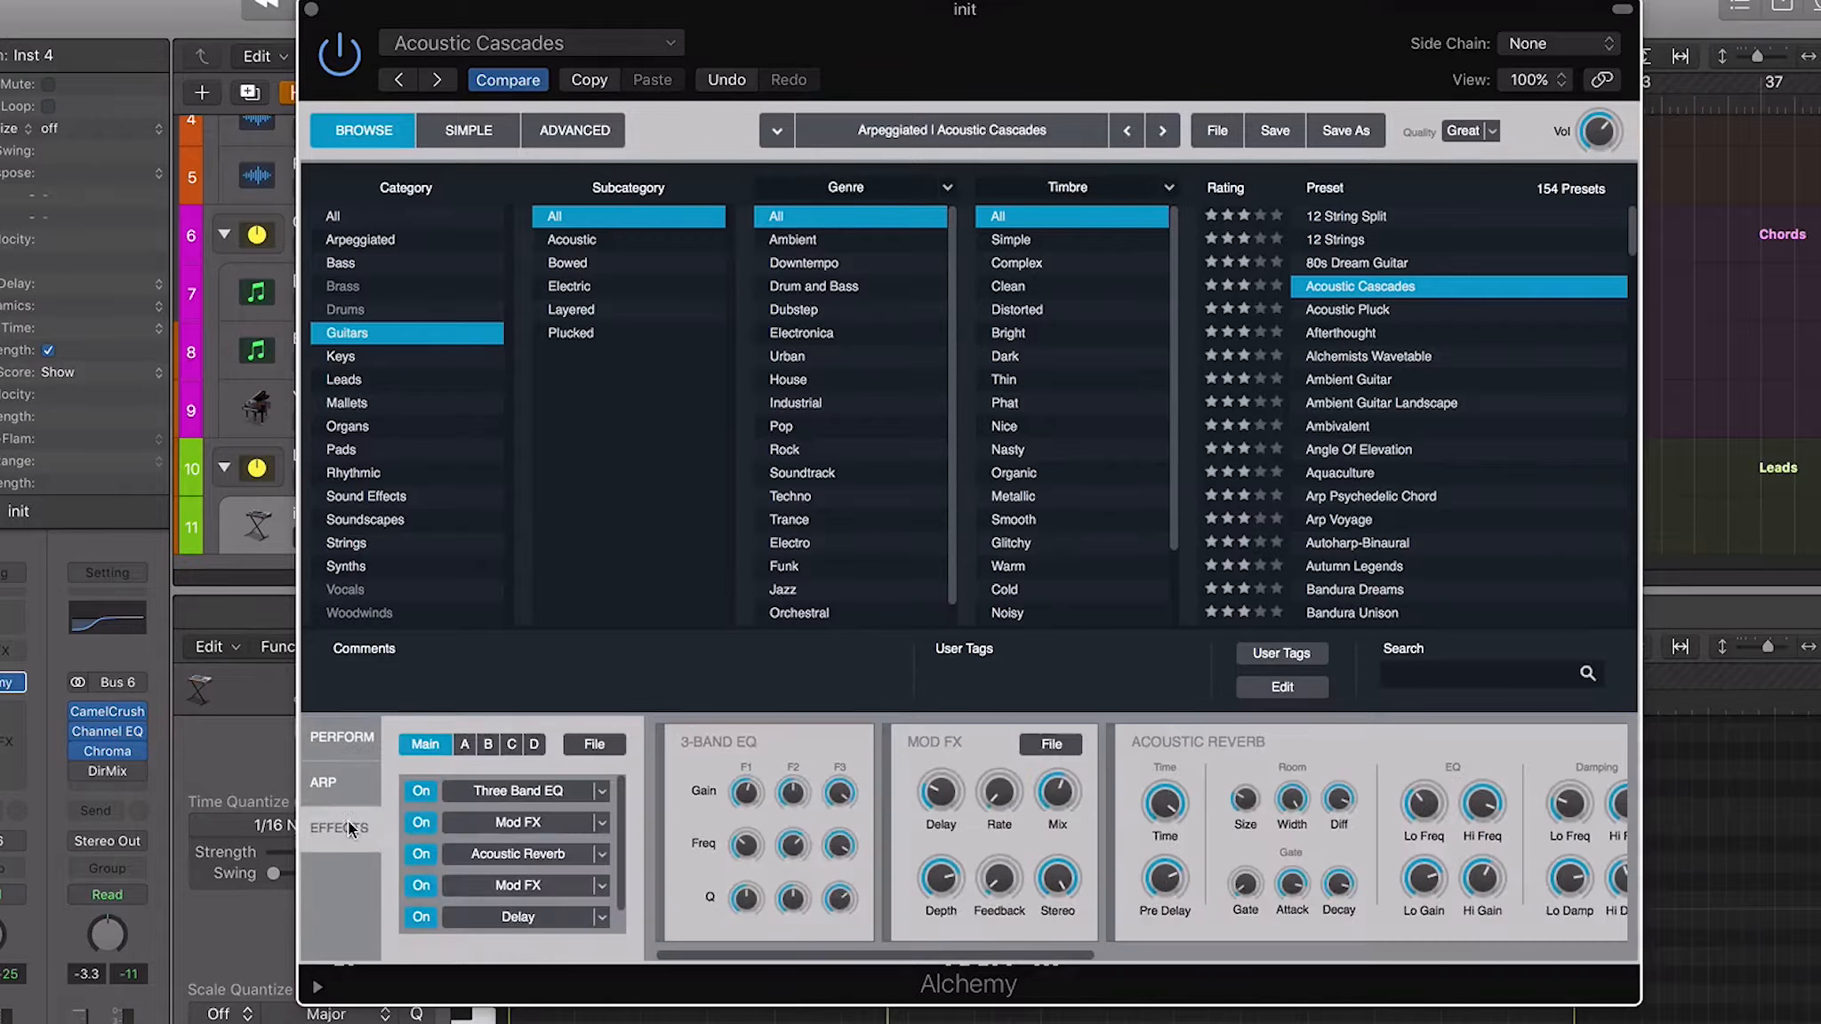
click(422, 919)
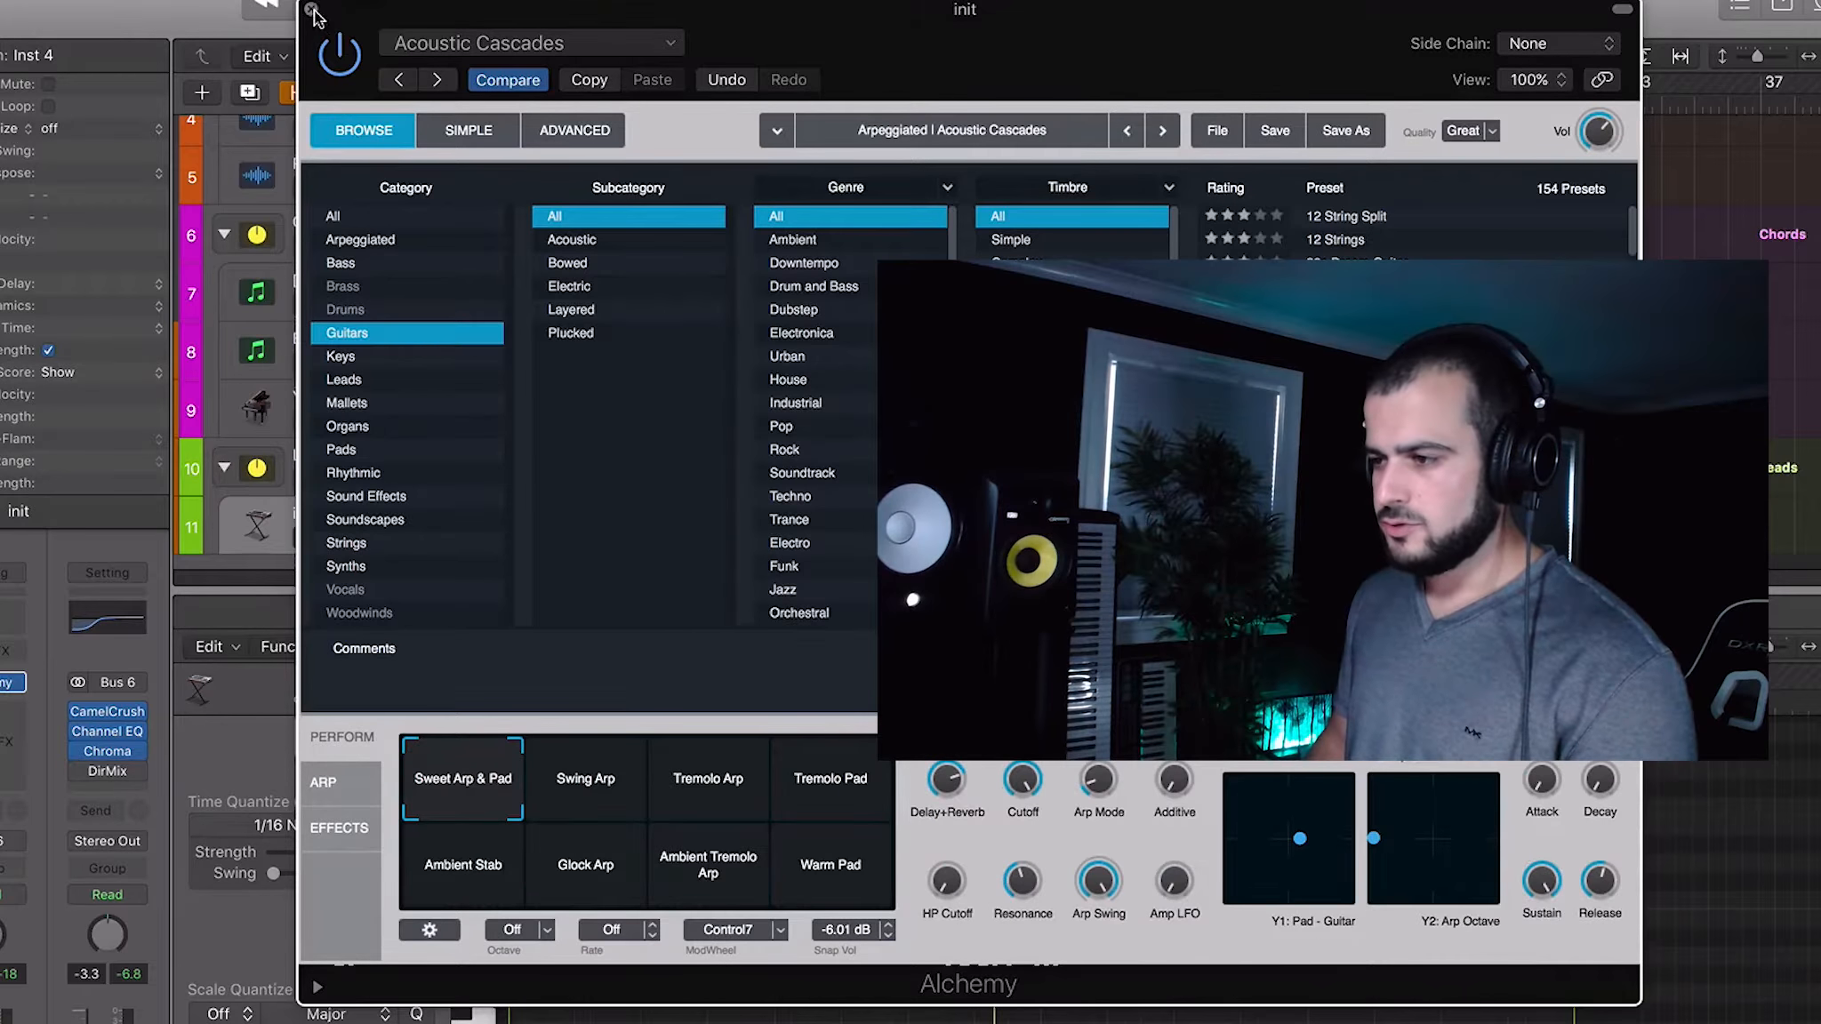
click(311, 9)
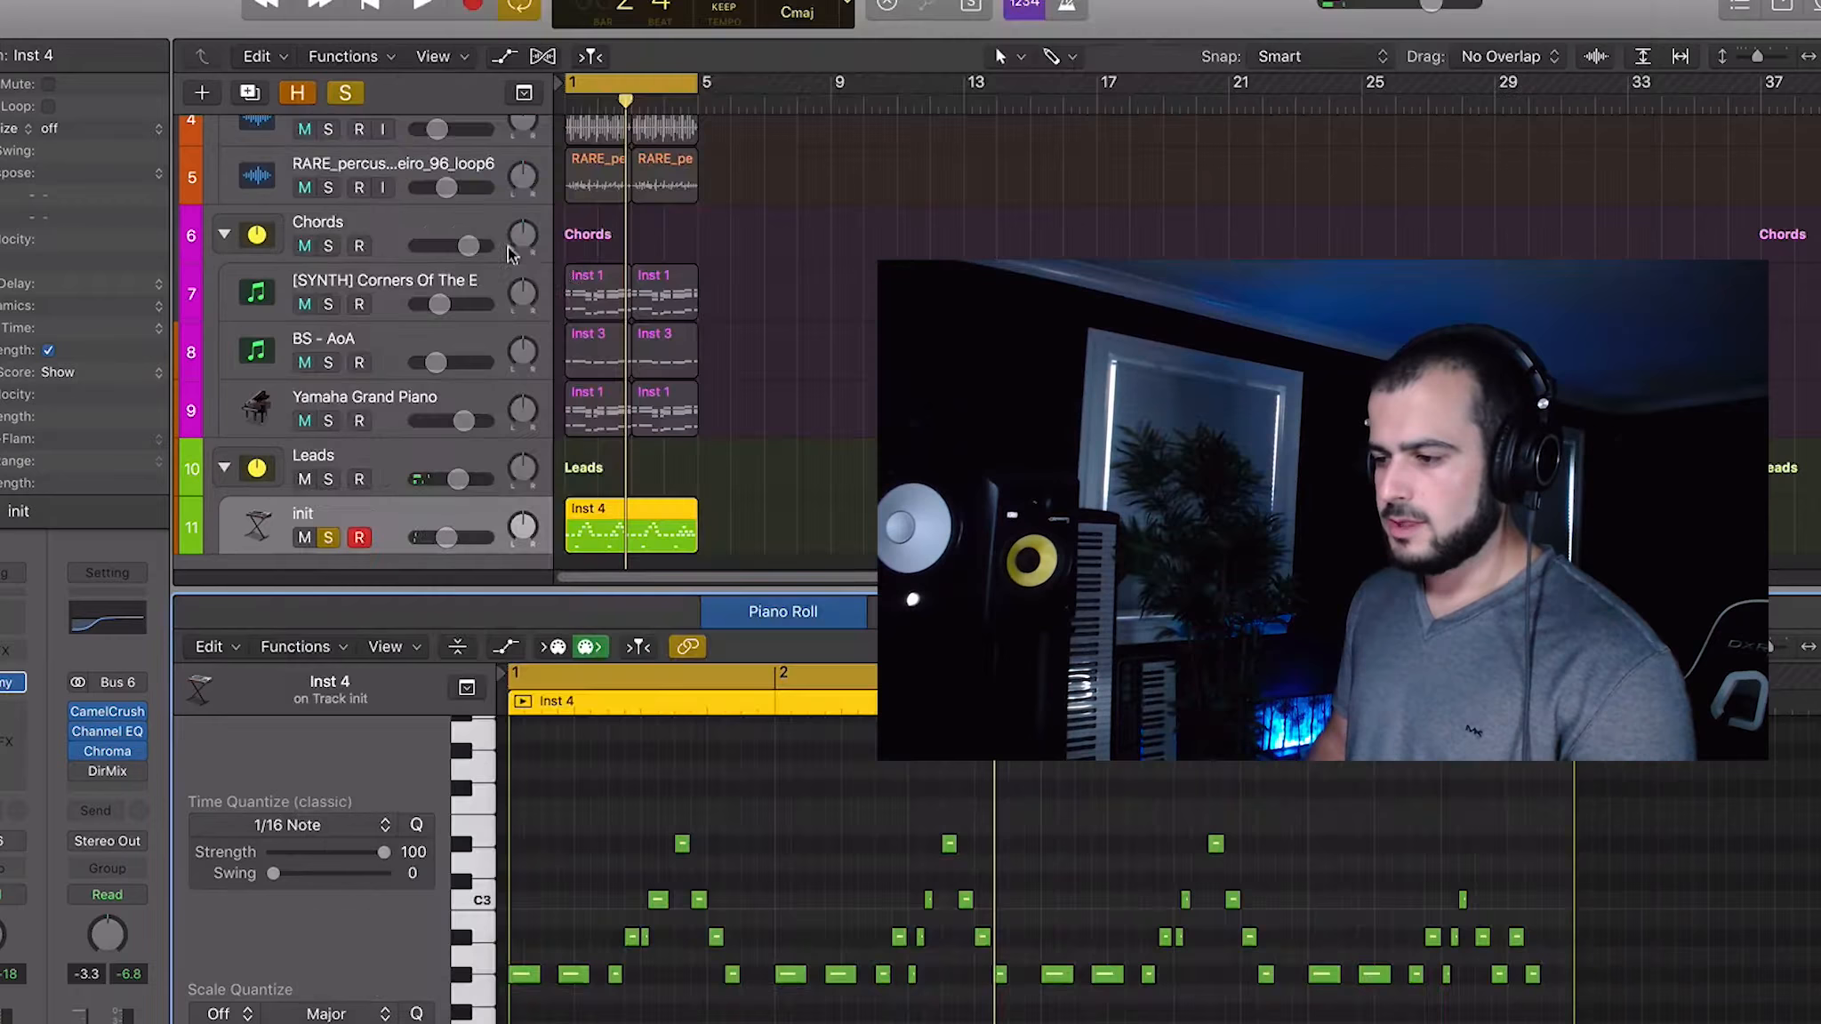
Duplicate the init lead track with its Alchemy setup, and briefly play the original track in solo
click(639, 529)
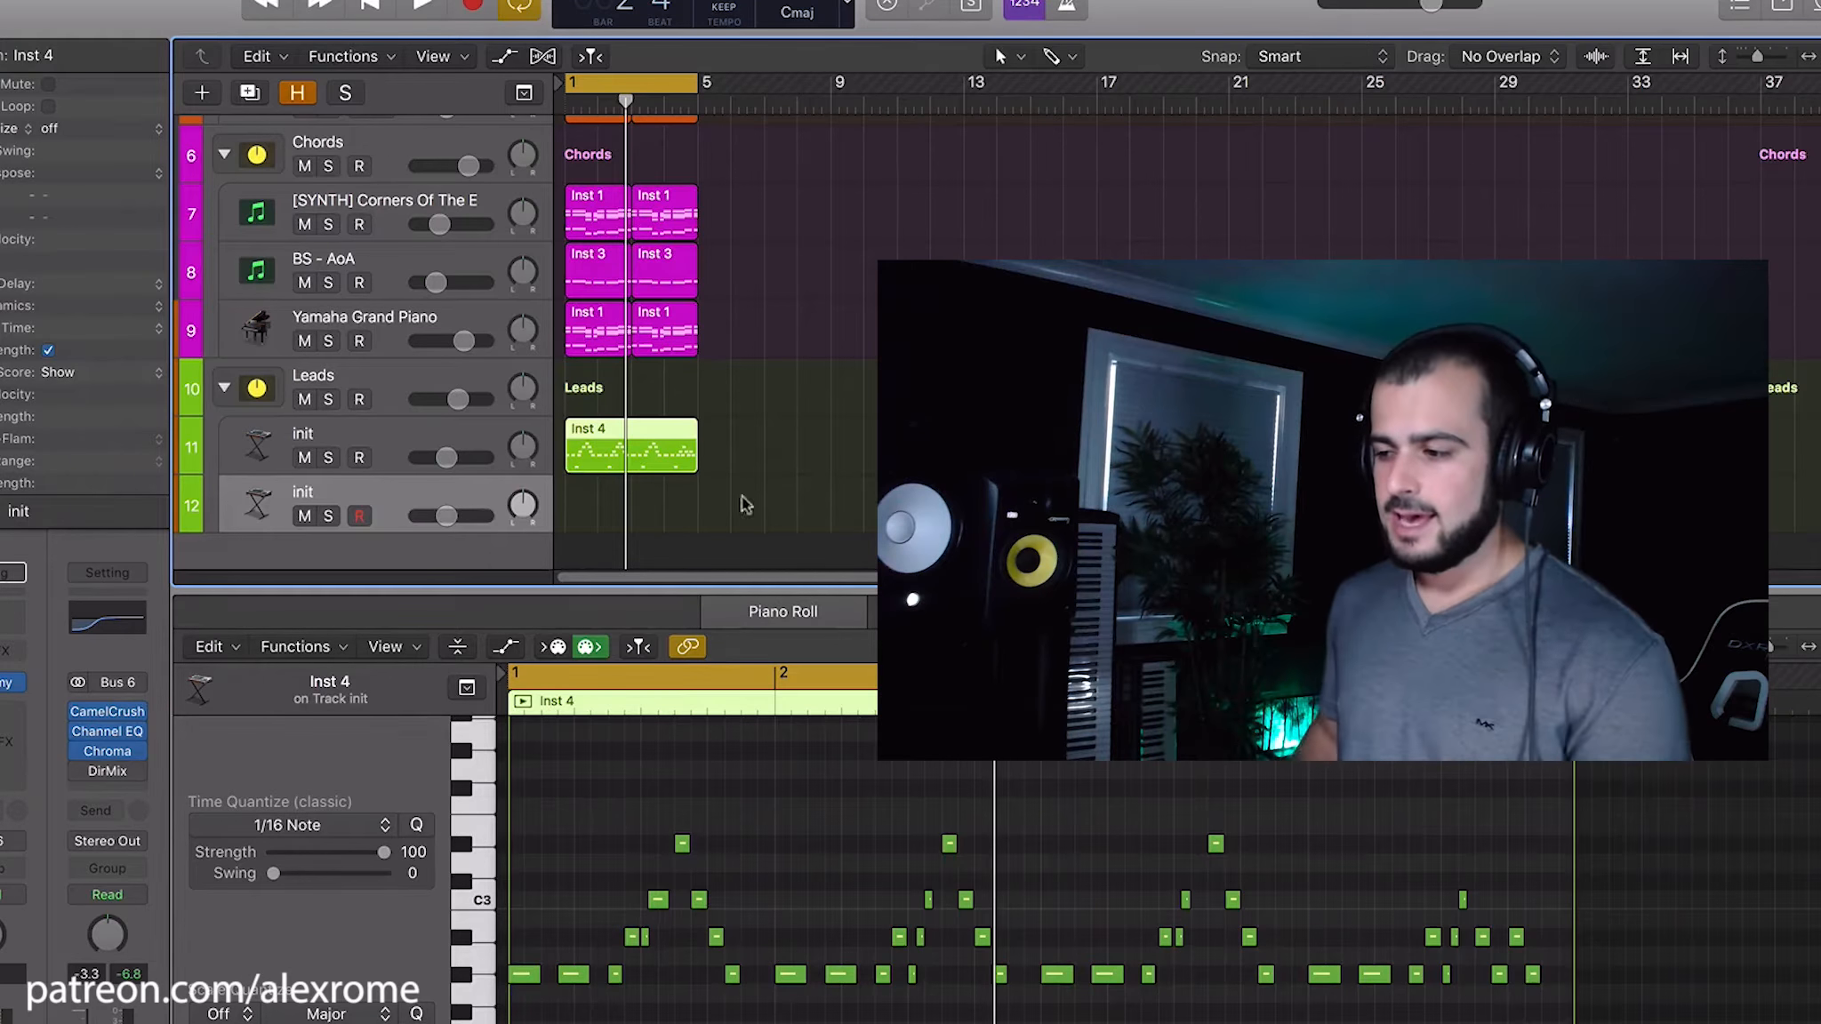
click(372, 443)
click(329, 457)
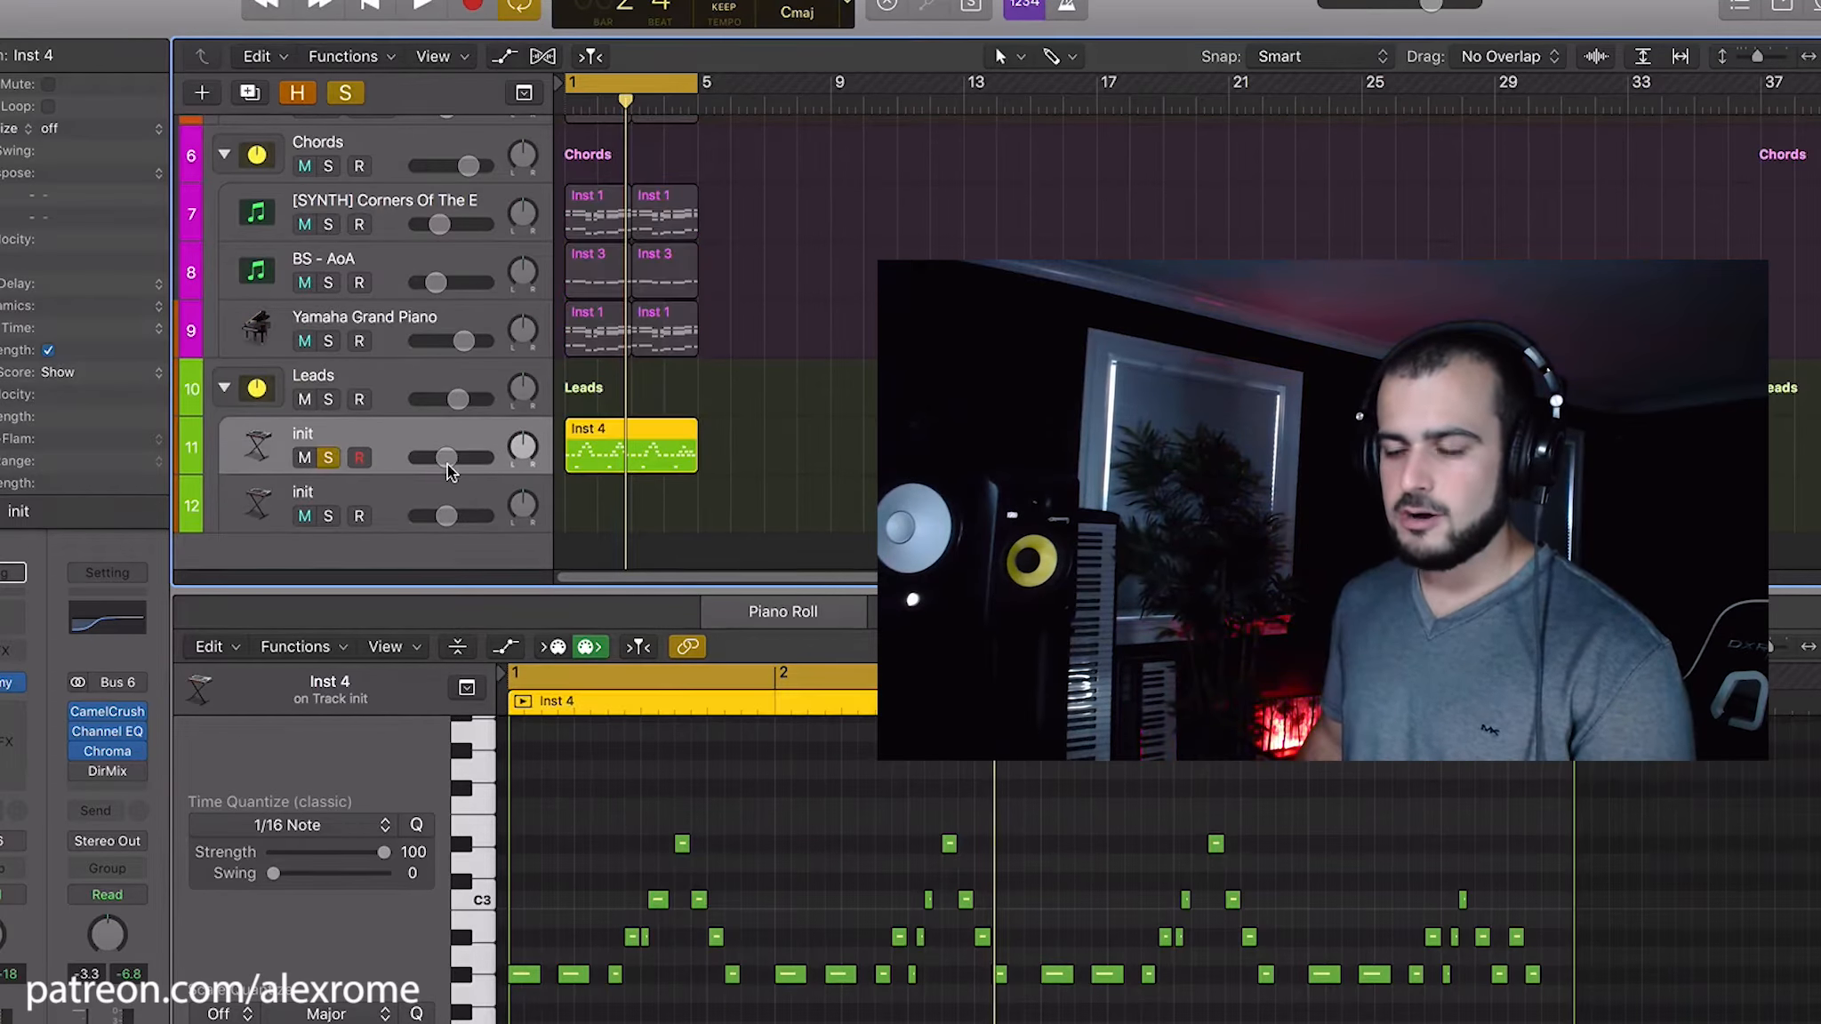
key(space)
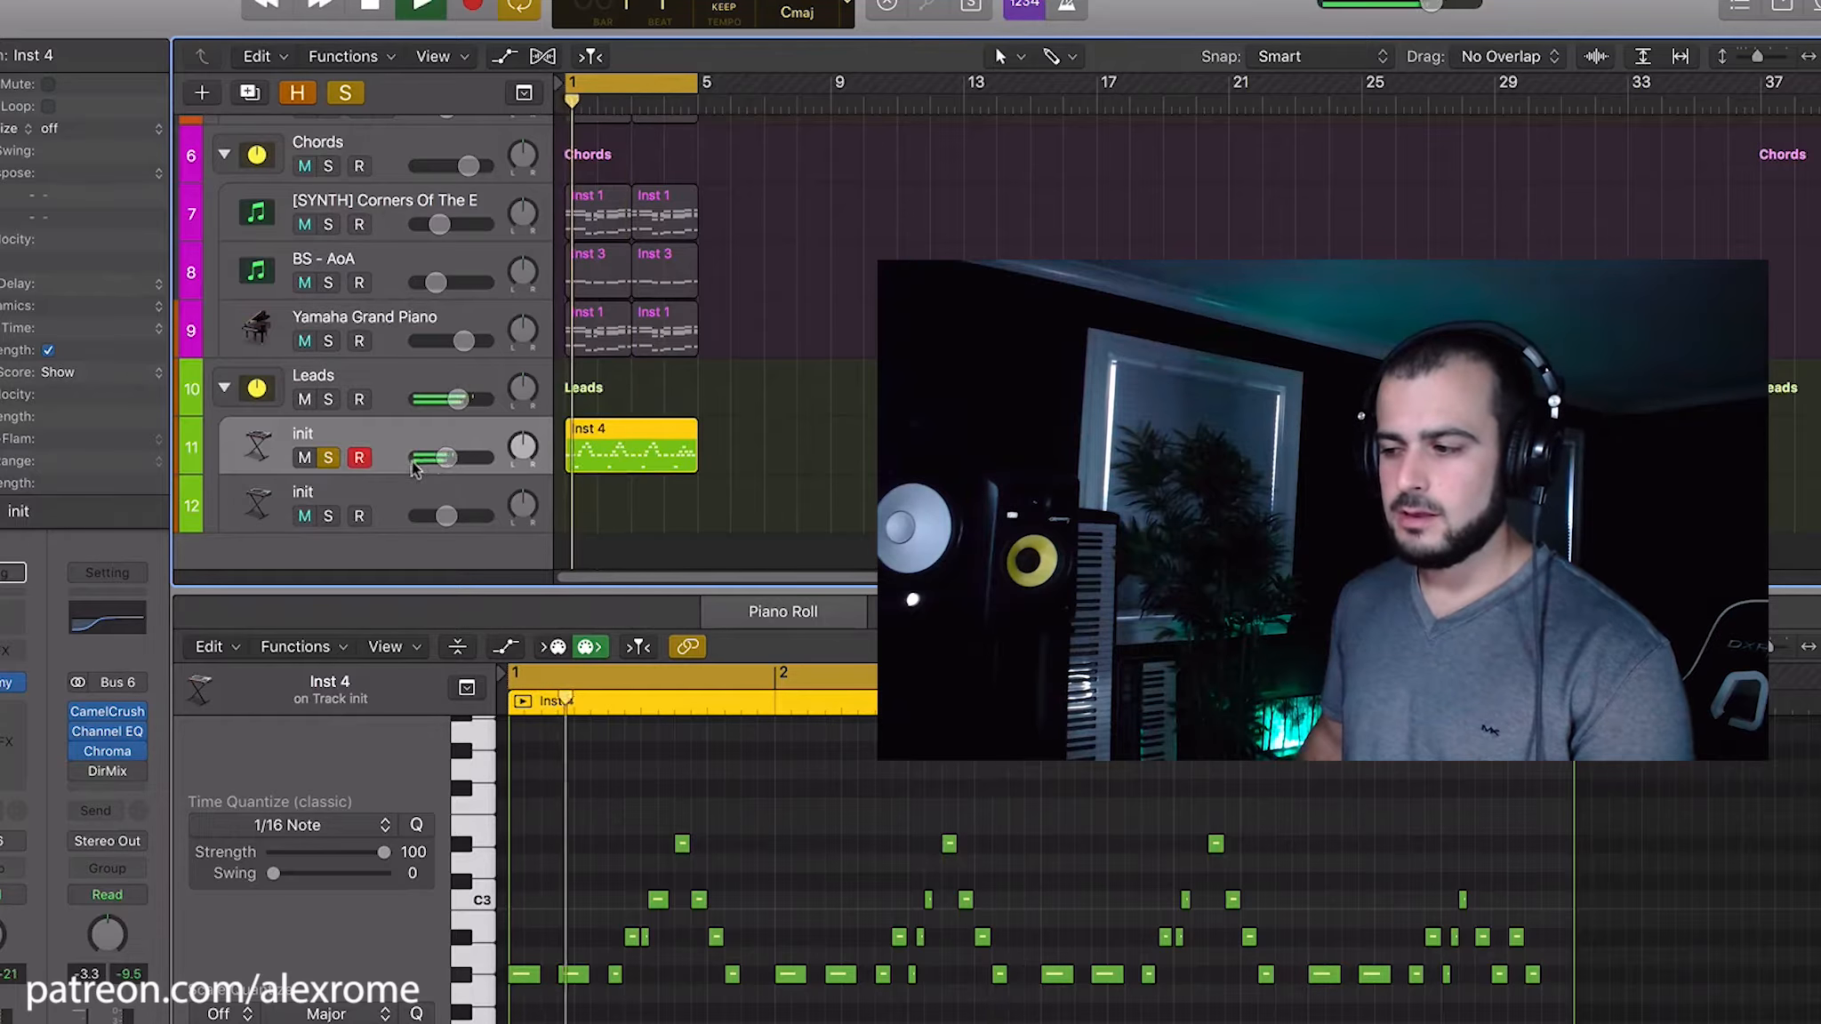
click(328, 458)
click(358, 491)
key(space)
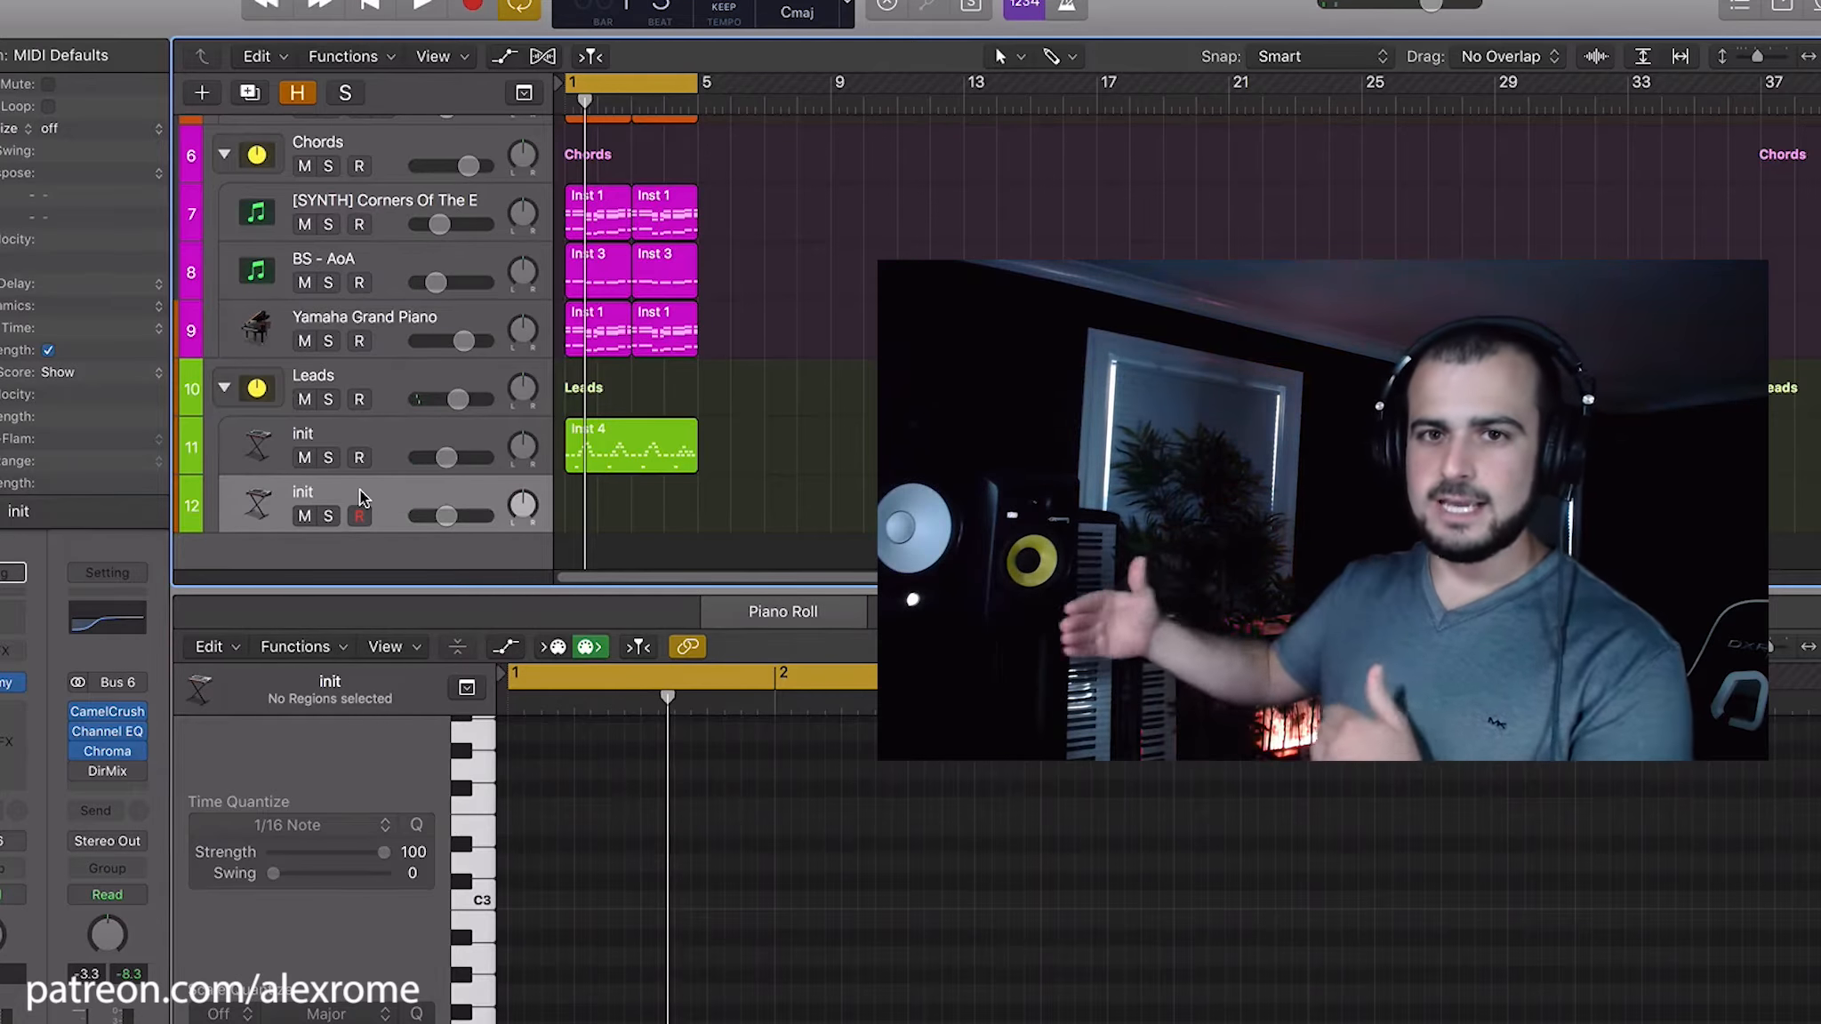
Repeat the Inst 4 lead region and move the copy to bar 1 of the duplicate init track
click(676, 454)
key(super+r)
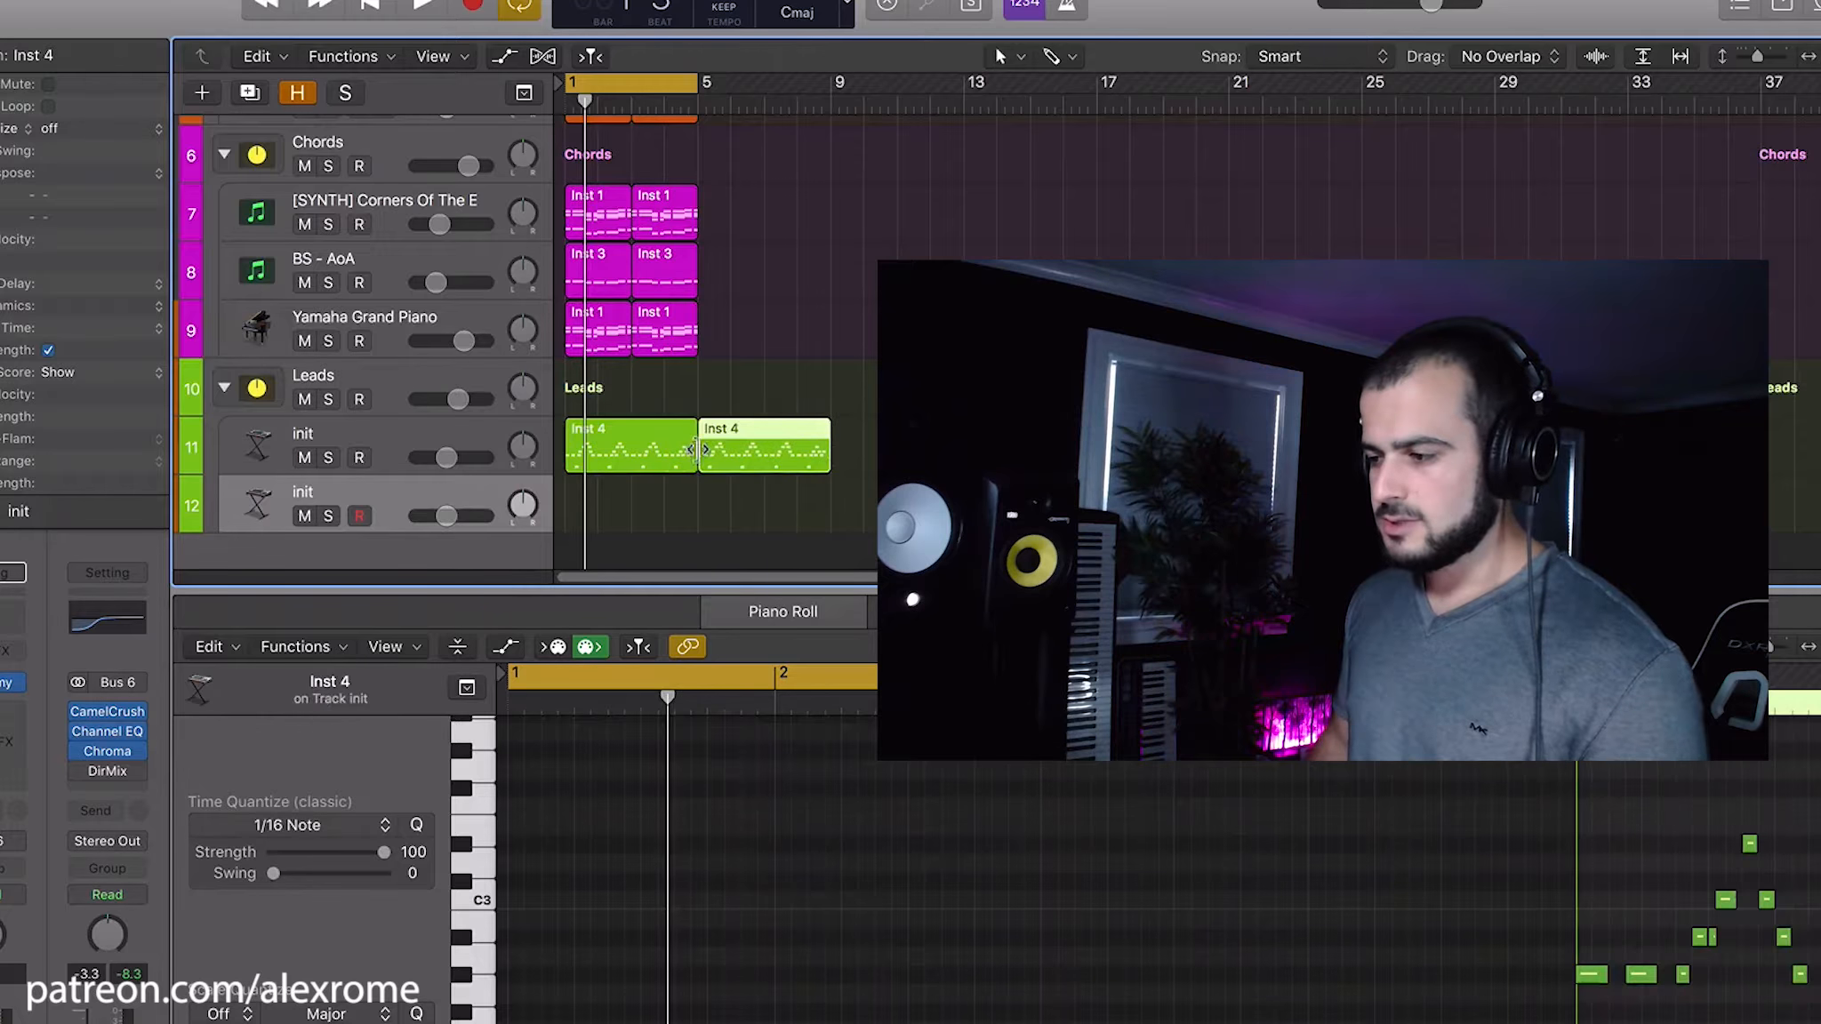
drag(703, 452, 418, 511)
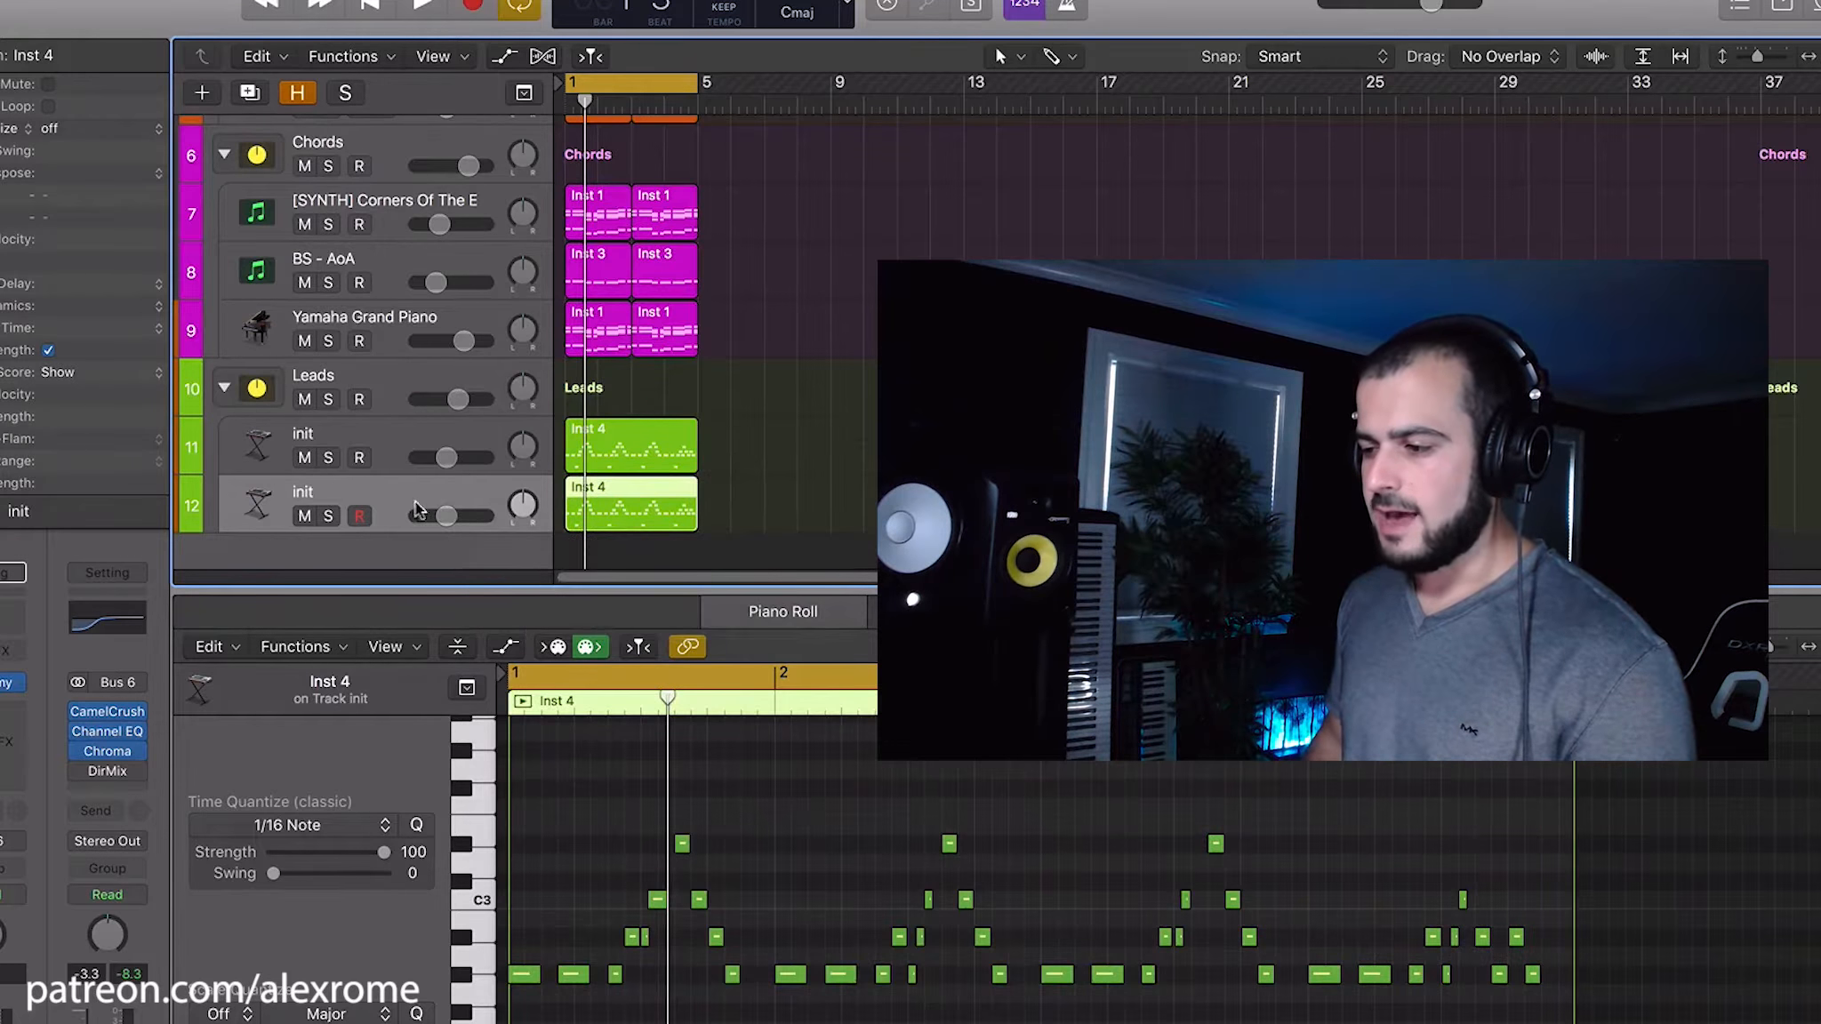
Solo the duplicate lead track, load the Bandura Dreams guitar preset in its Alchemy and play it back
click(329, 516)
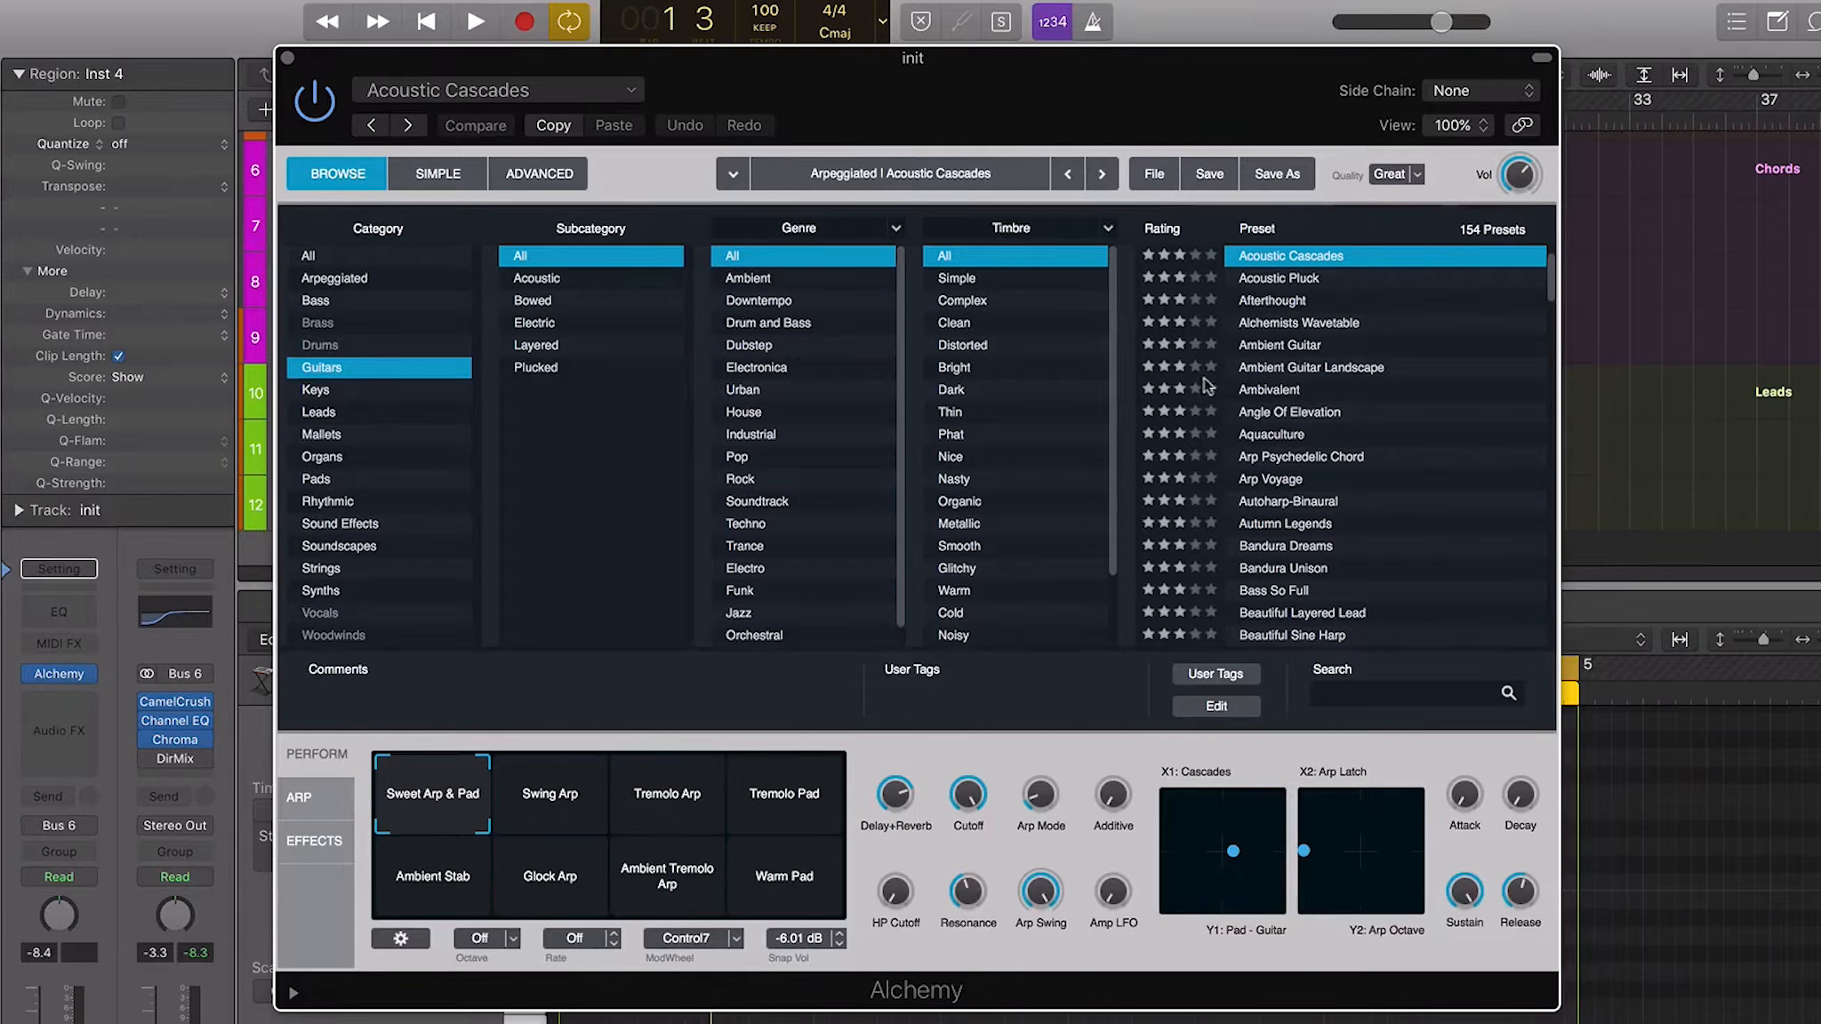
scroll(1249, 361, down, 5)
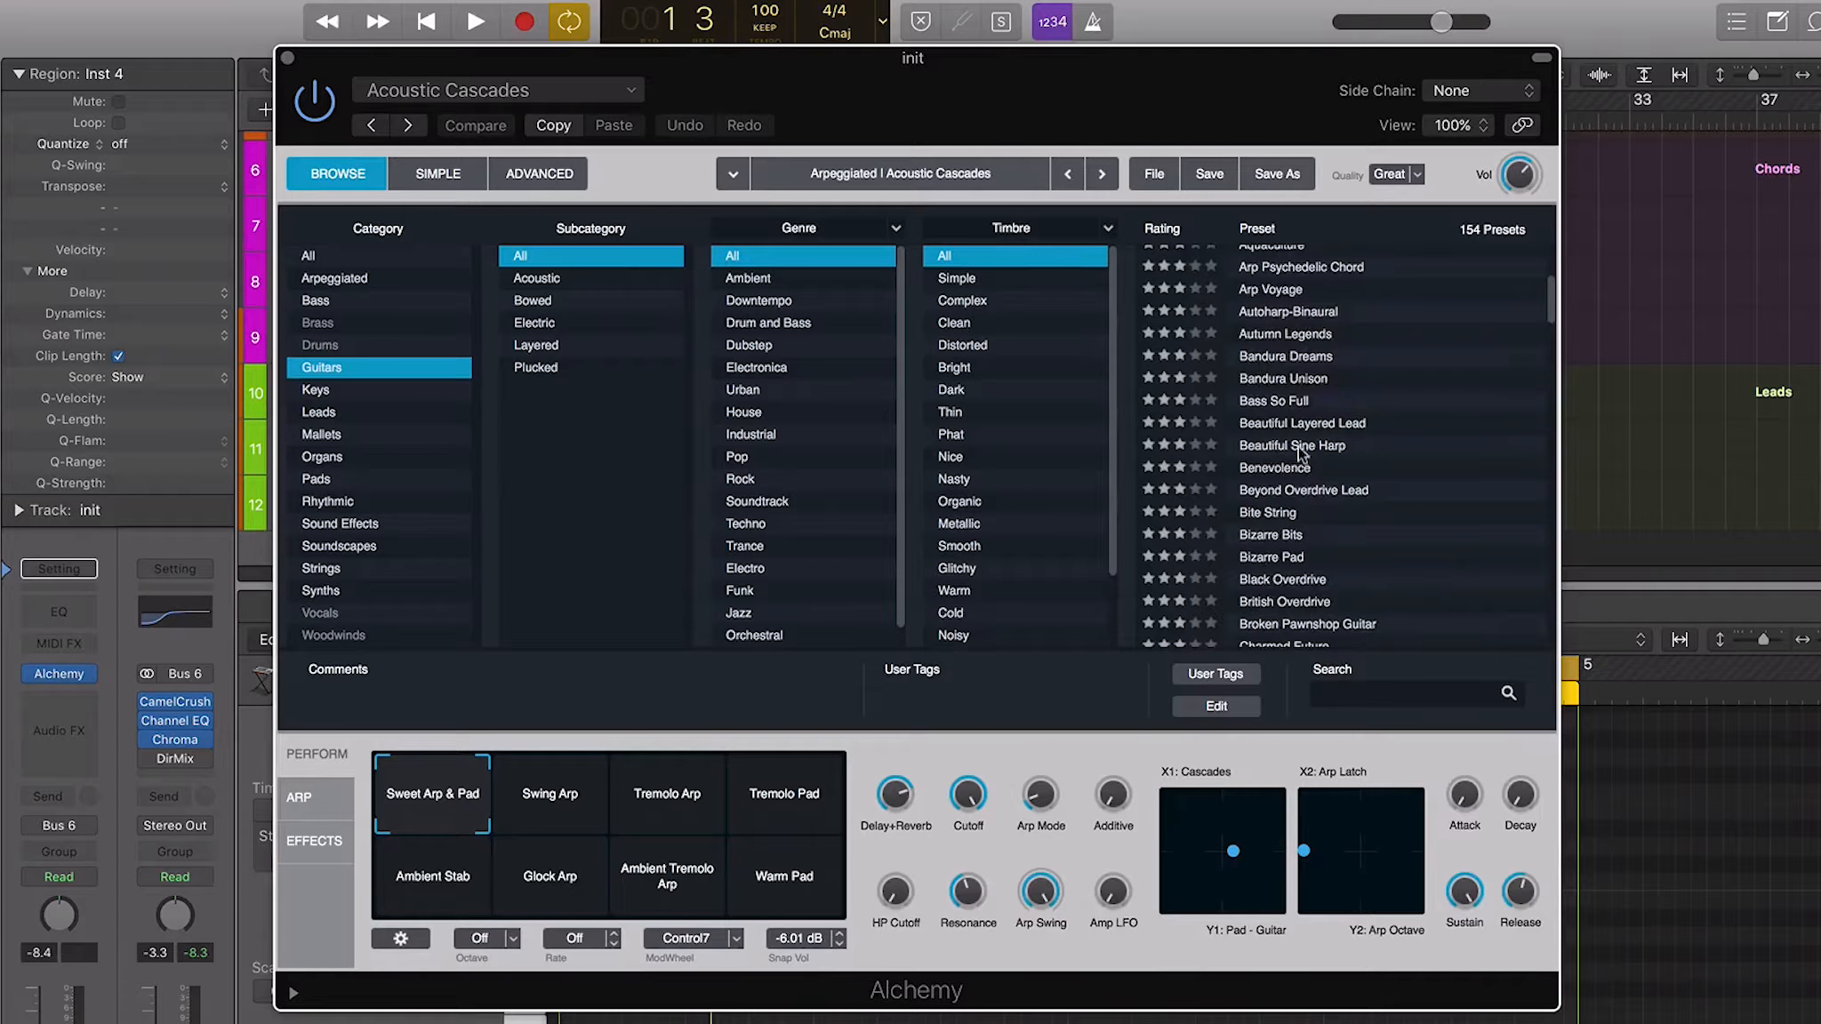
click(1282, 363)
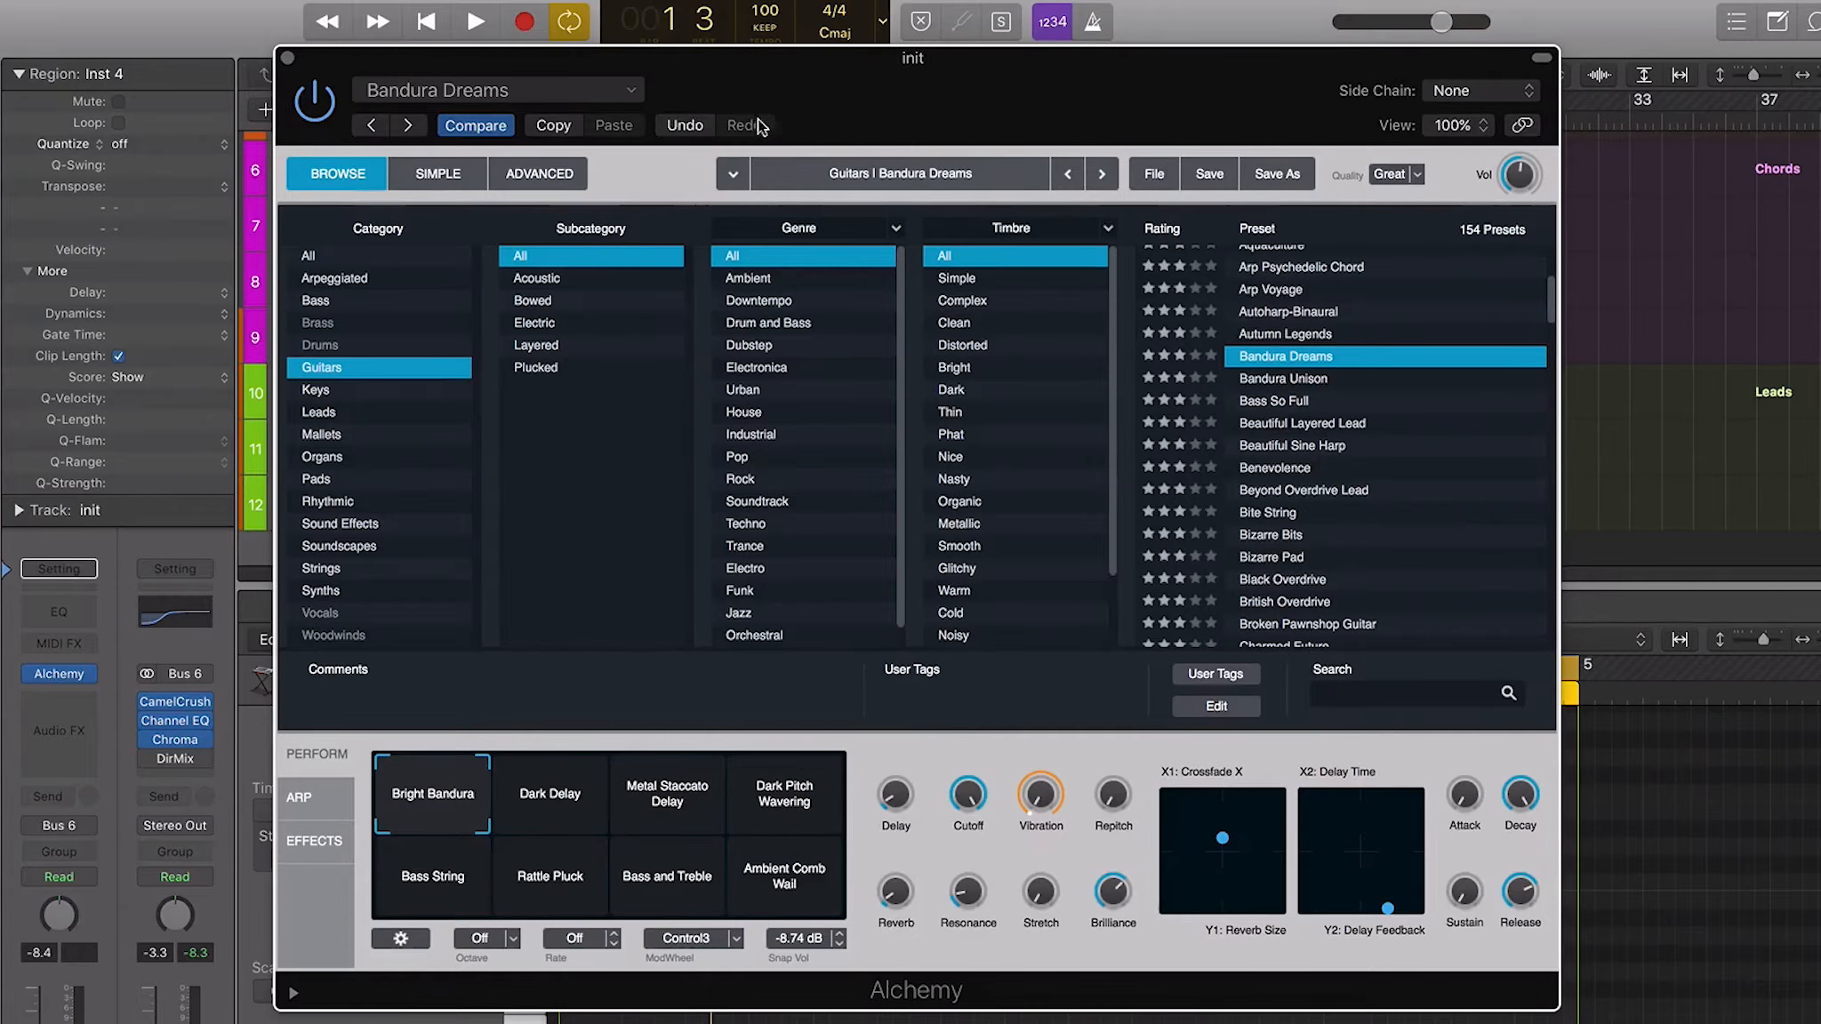
drag(813, 88, 1047, 8)
key(space)
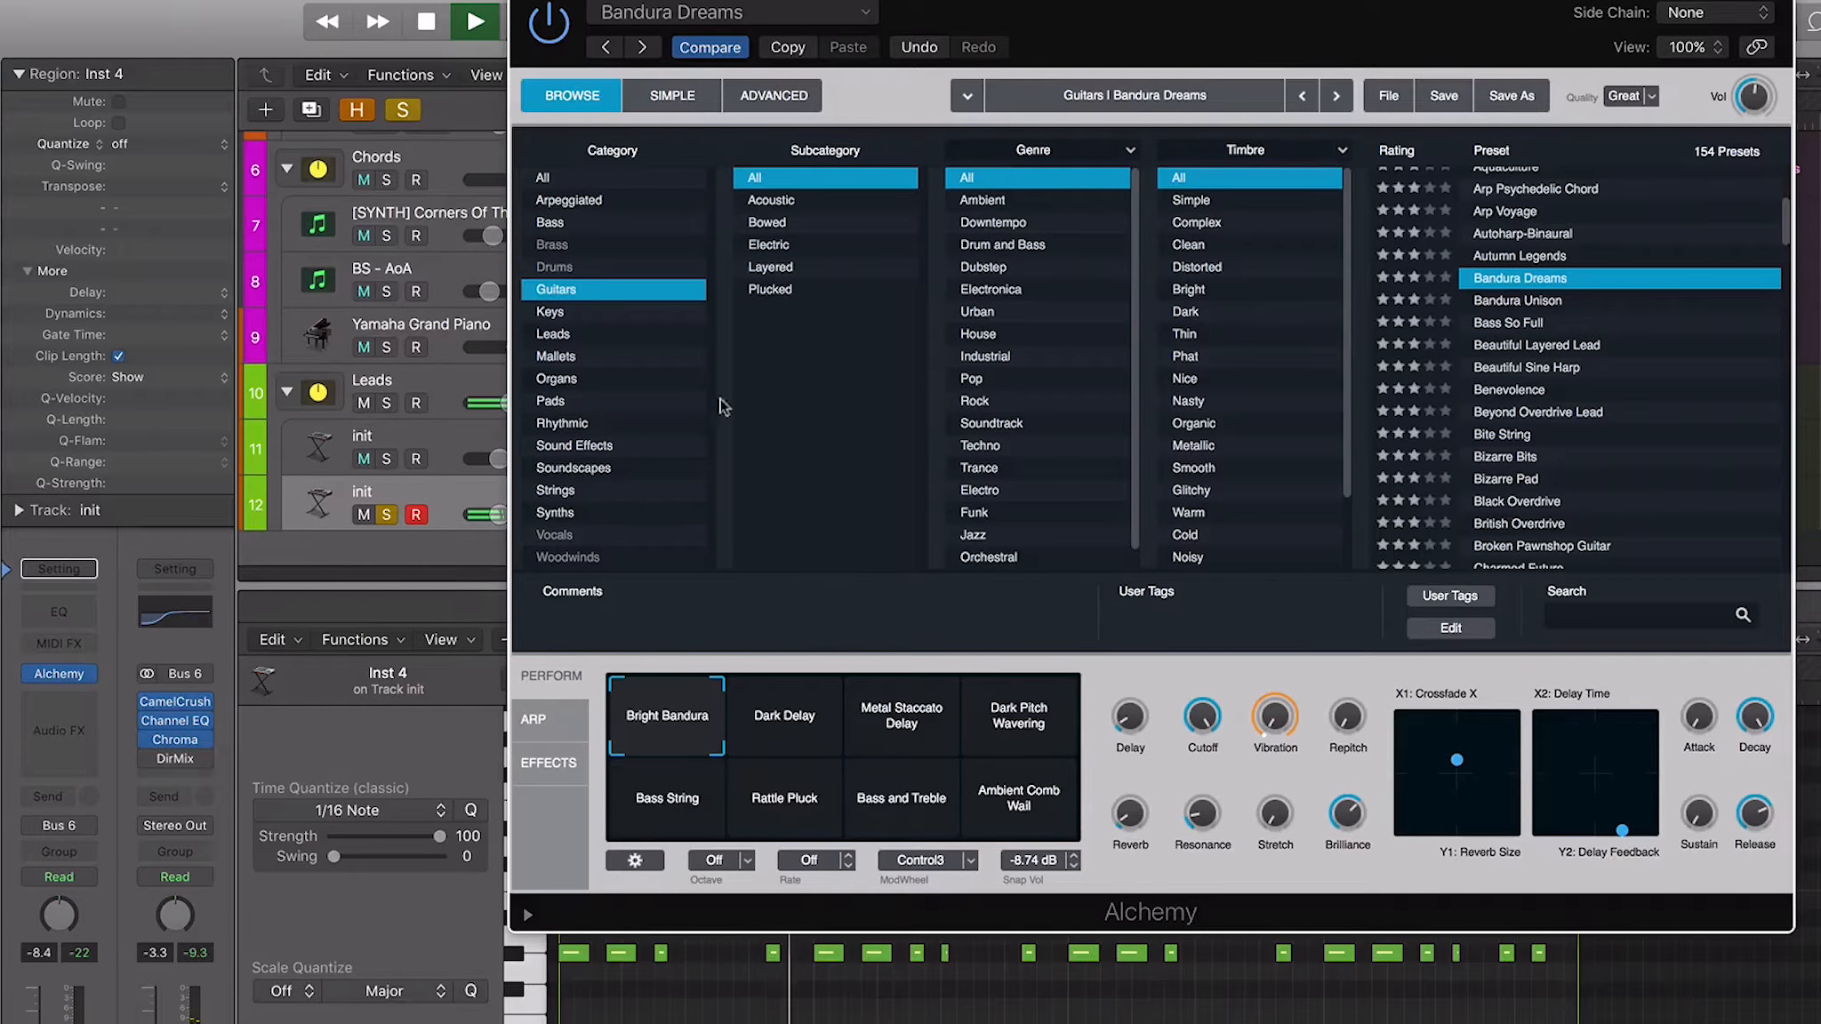
key(space)
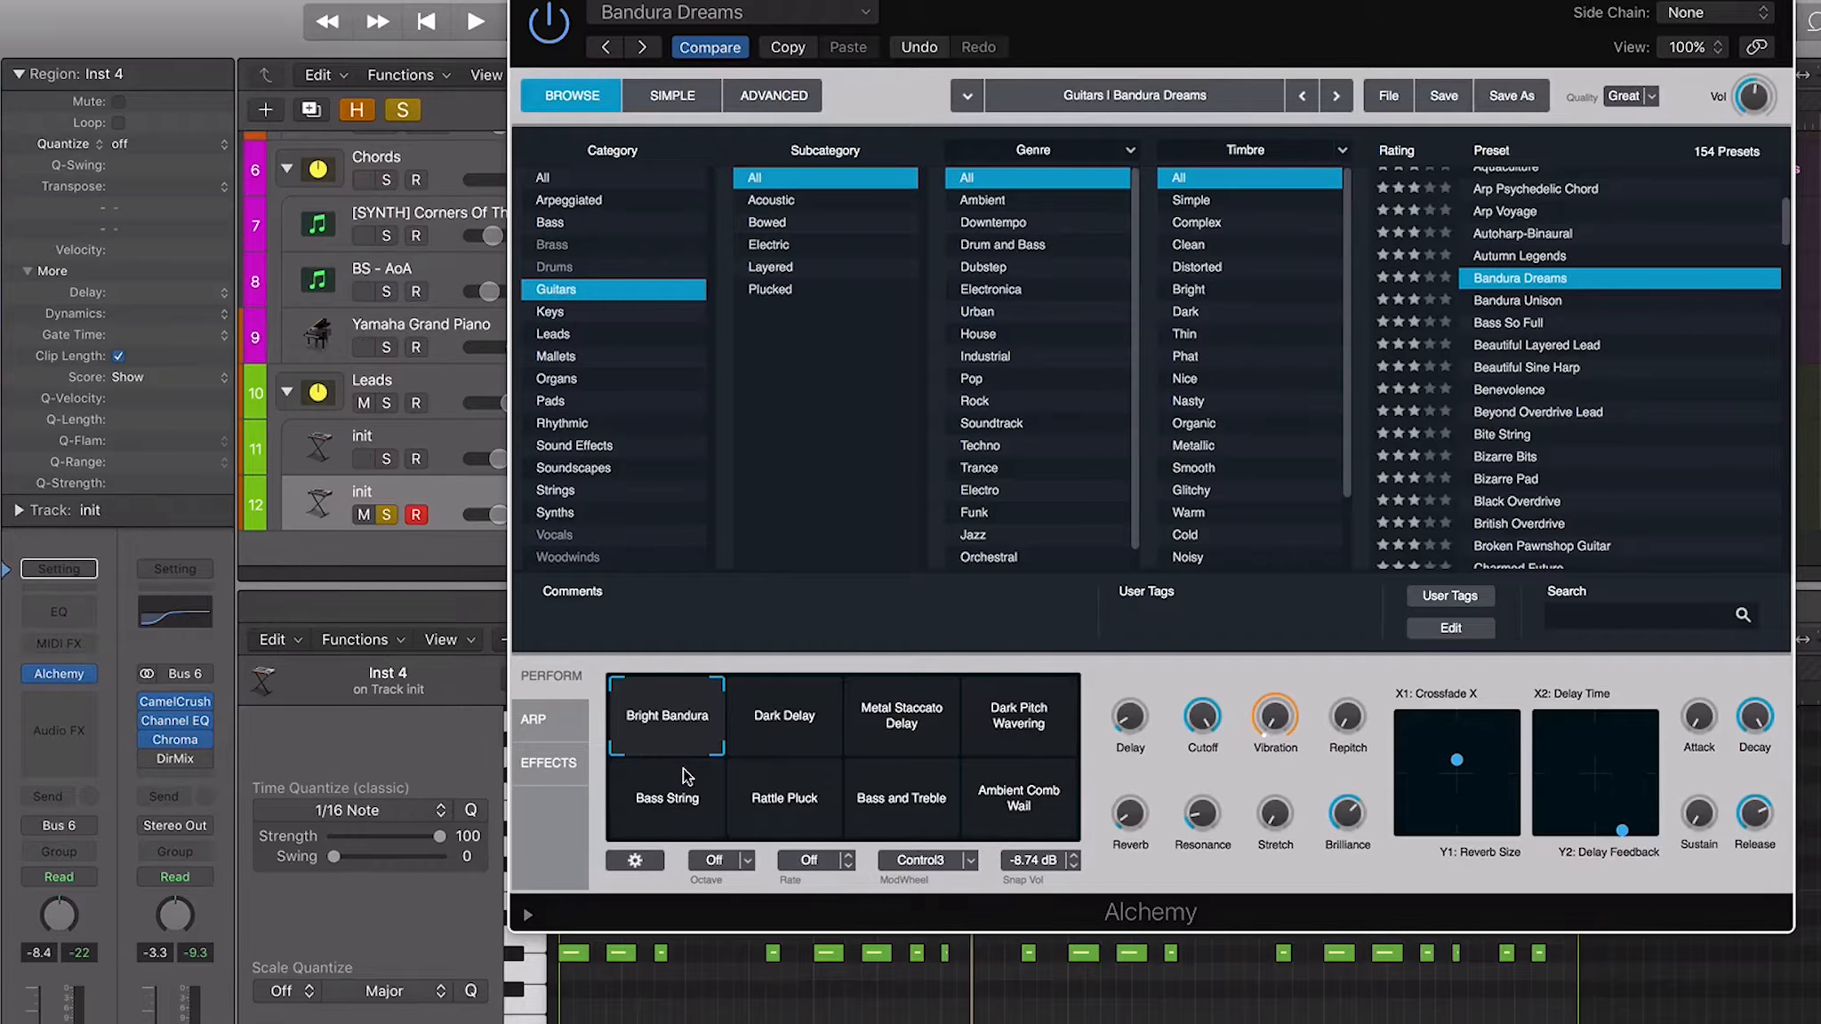
Audition the preset's Metal Staccato Delay variation and switch off its Delay and Acoustic Reverb effects
click(911, 725)
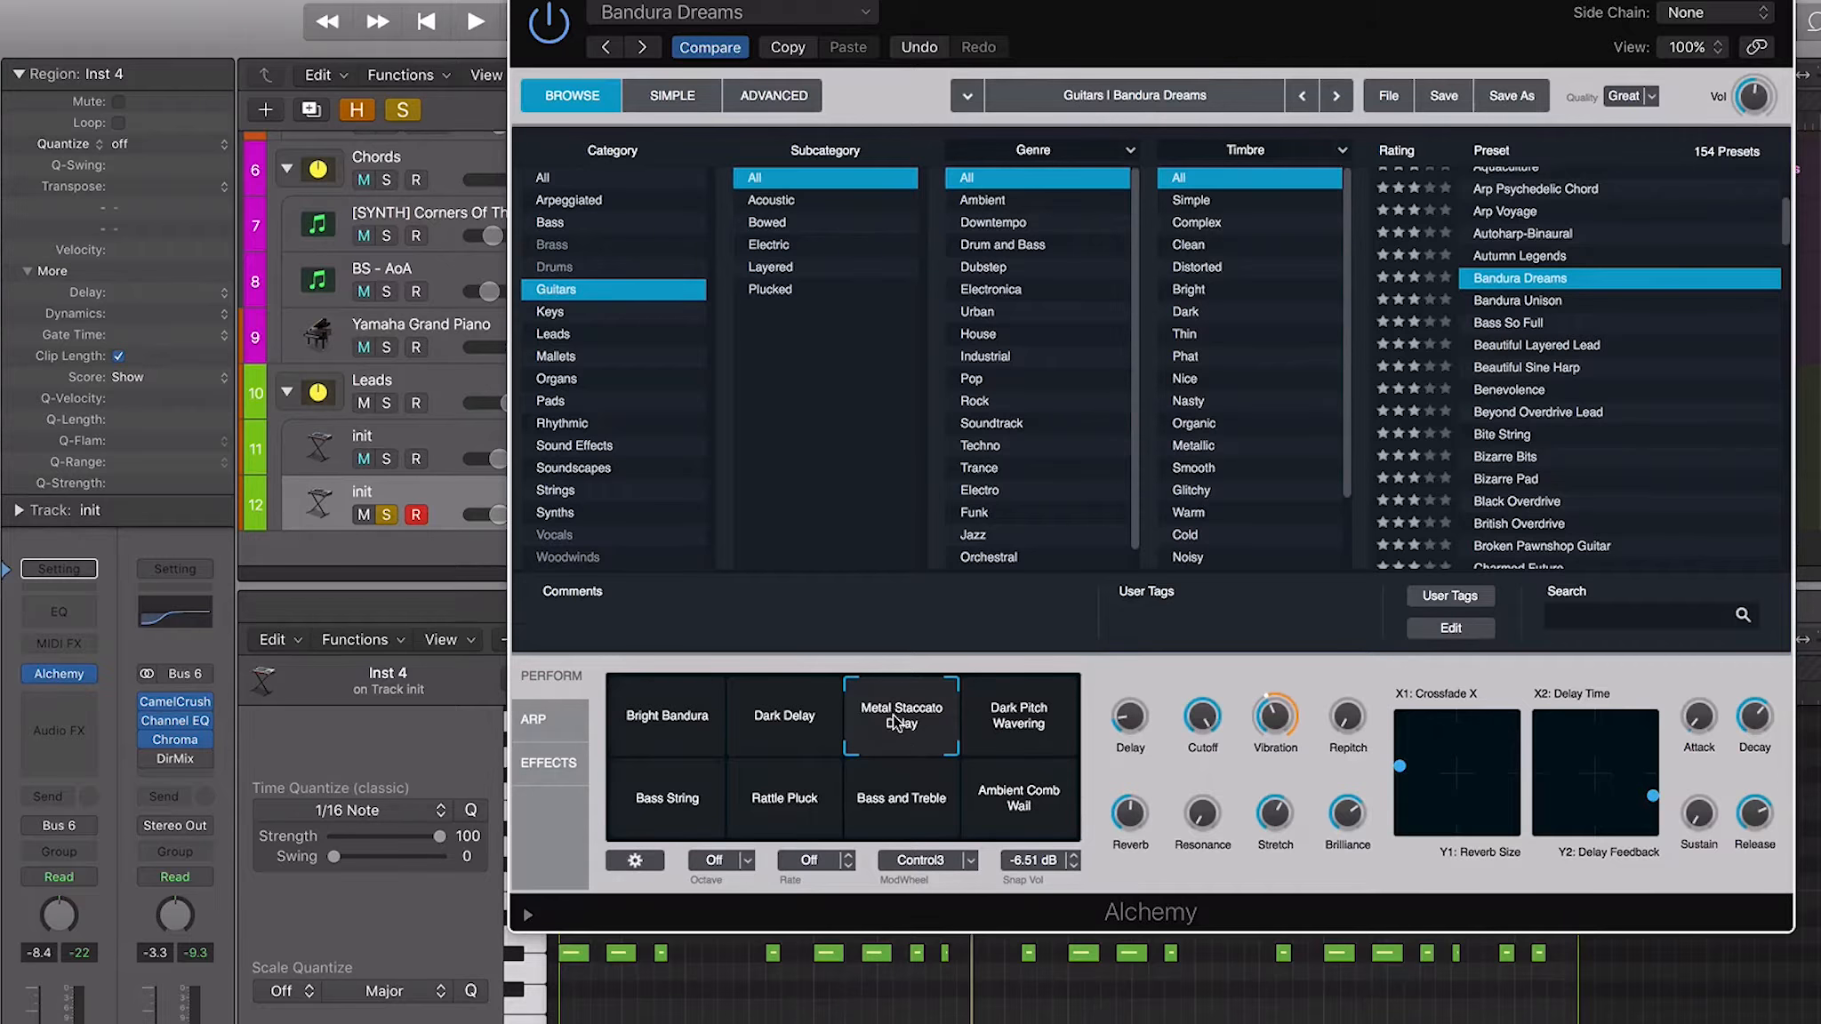
key(space)
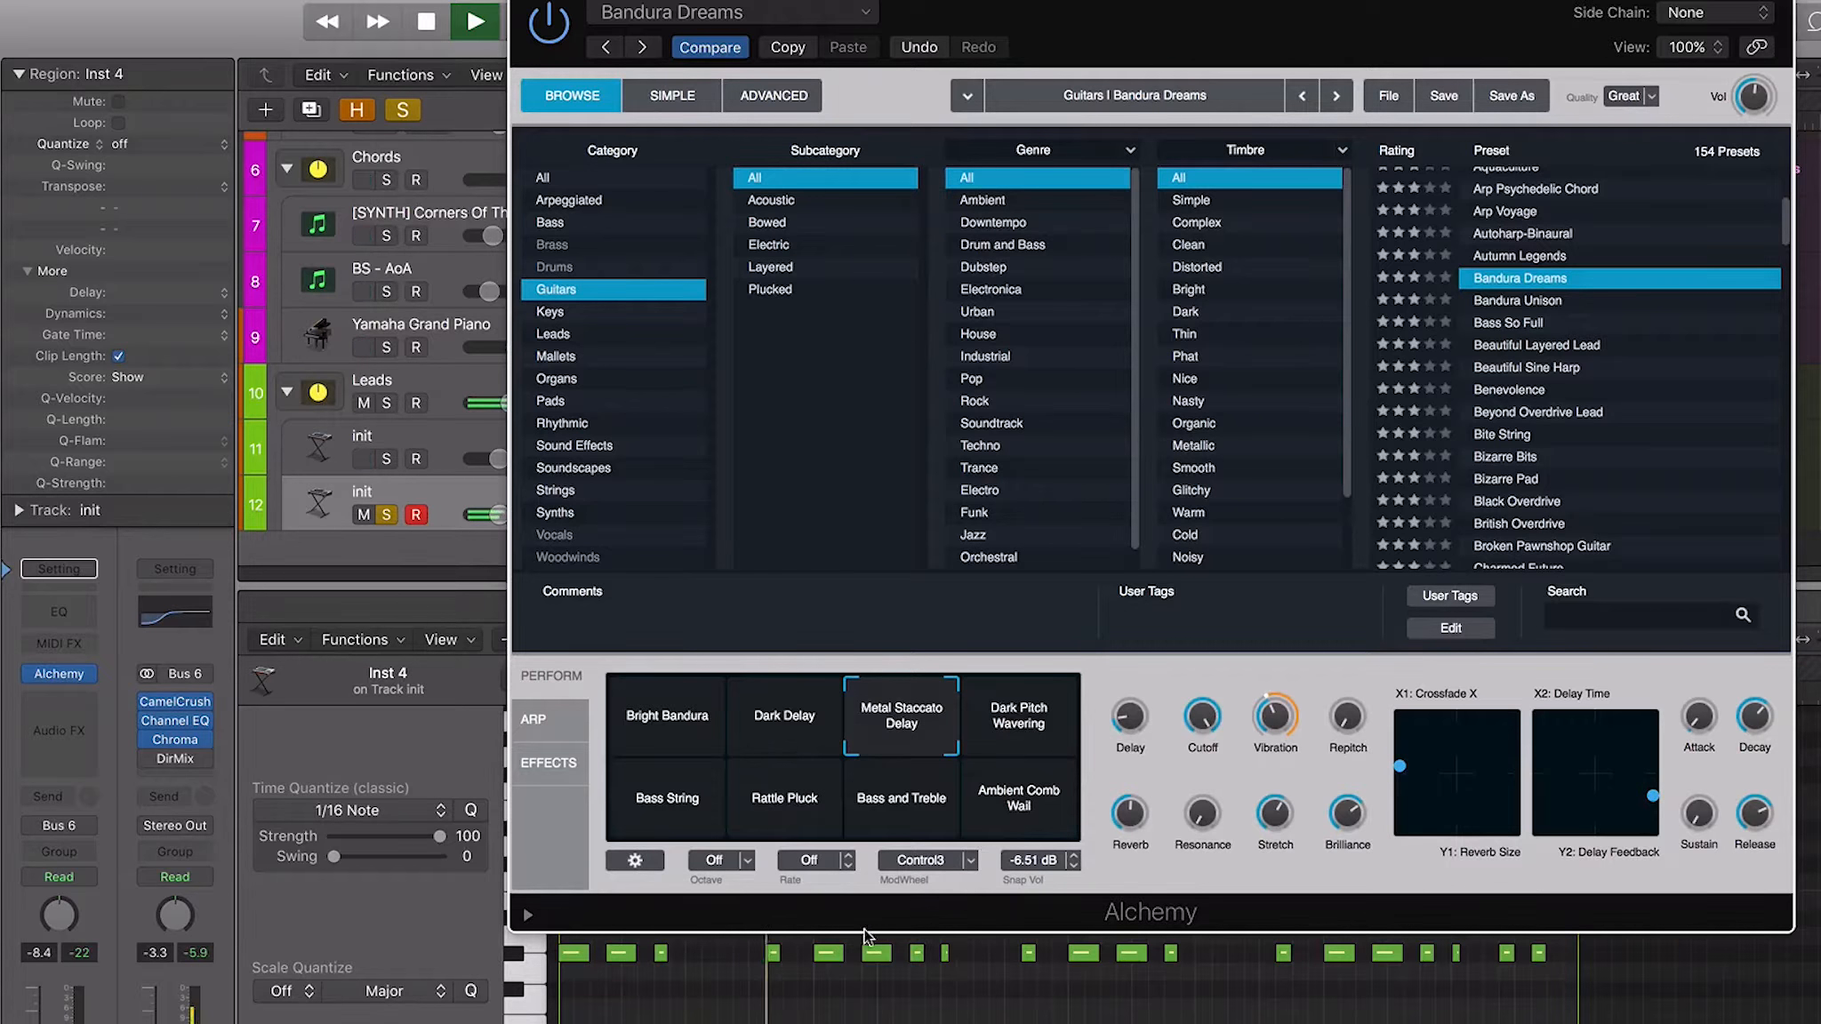
key(space)
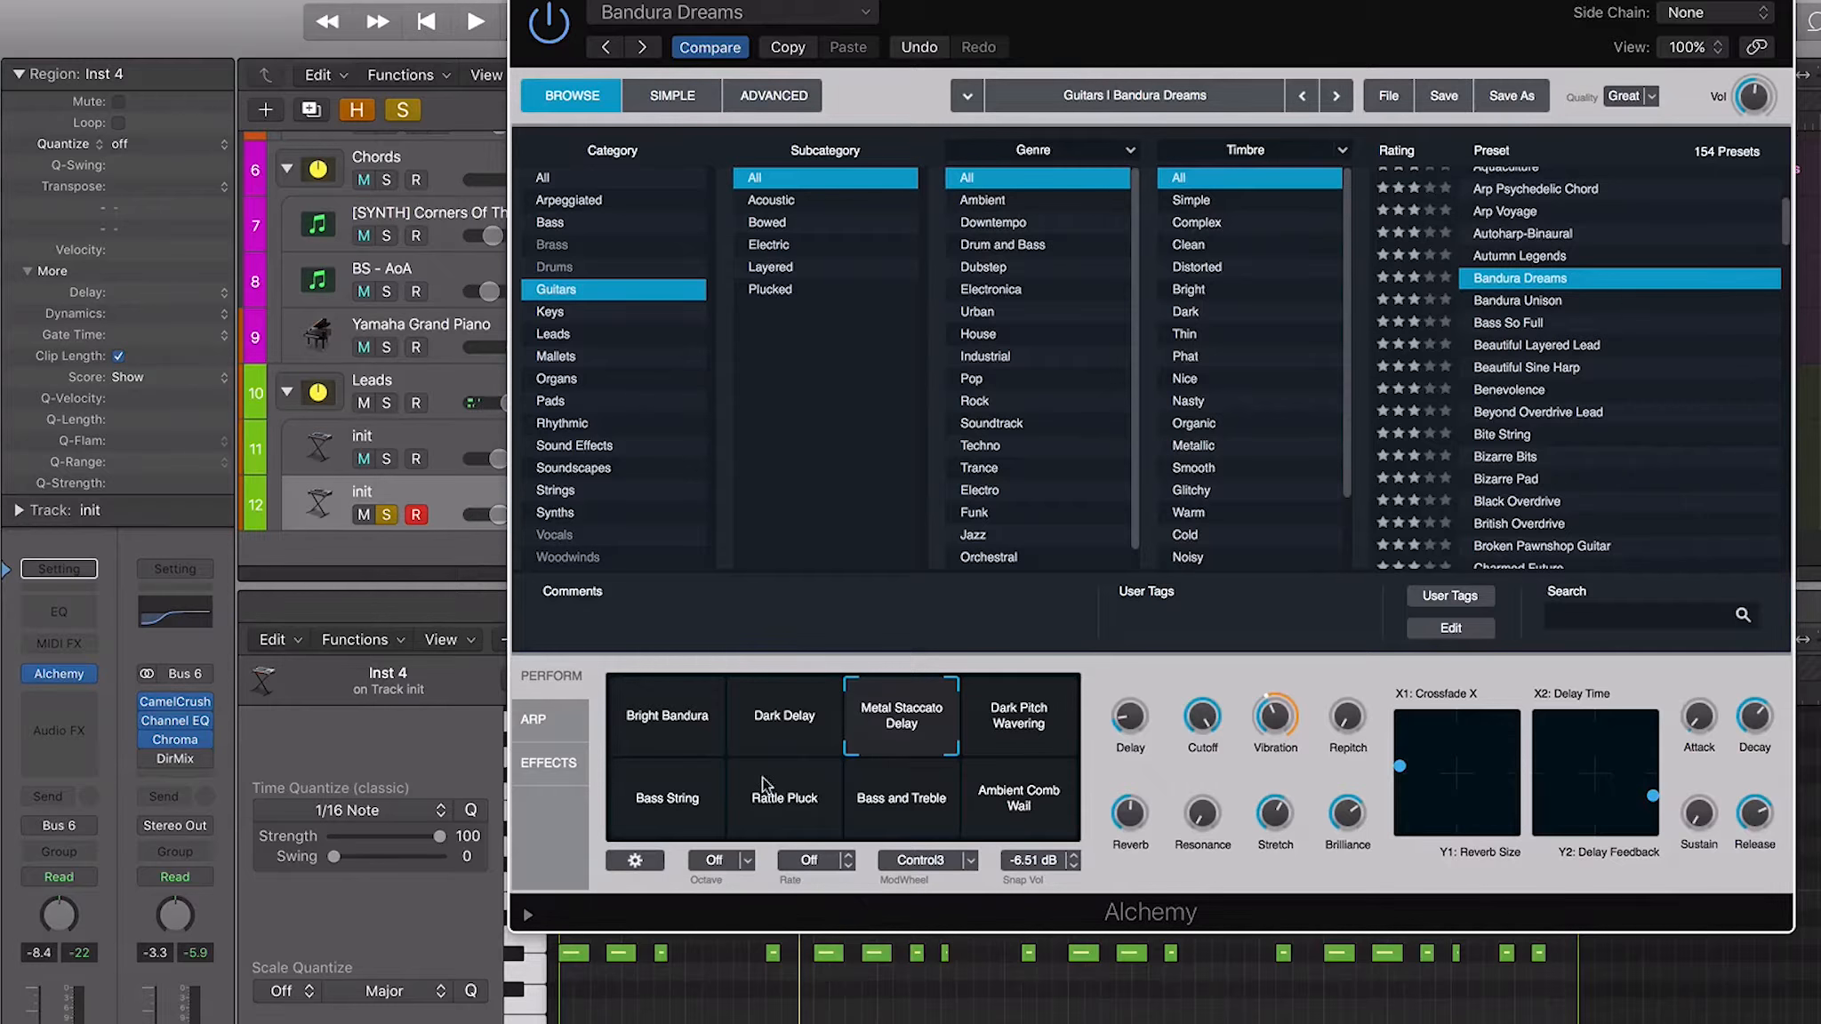
click(536, 762)
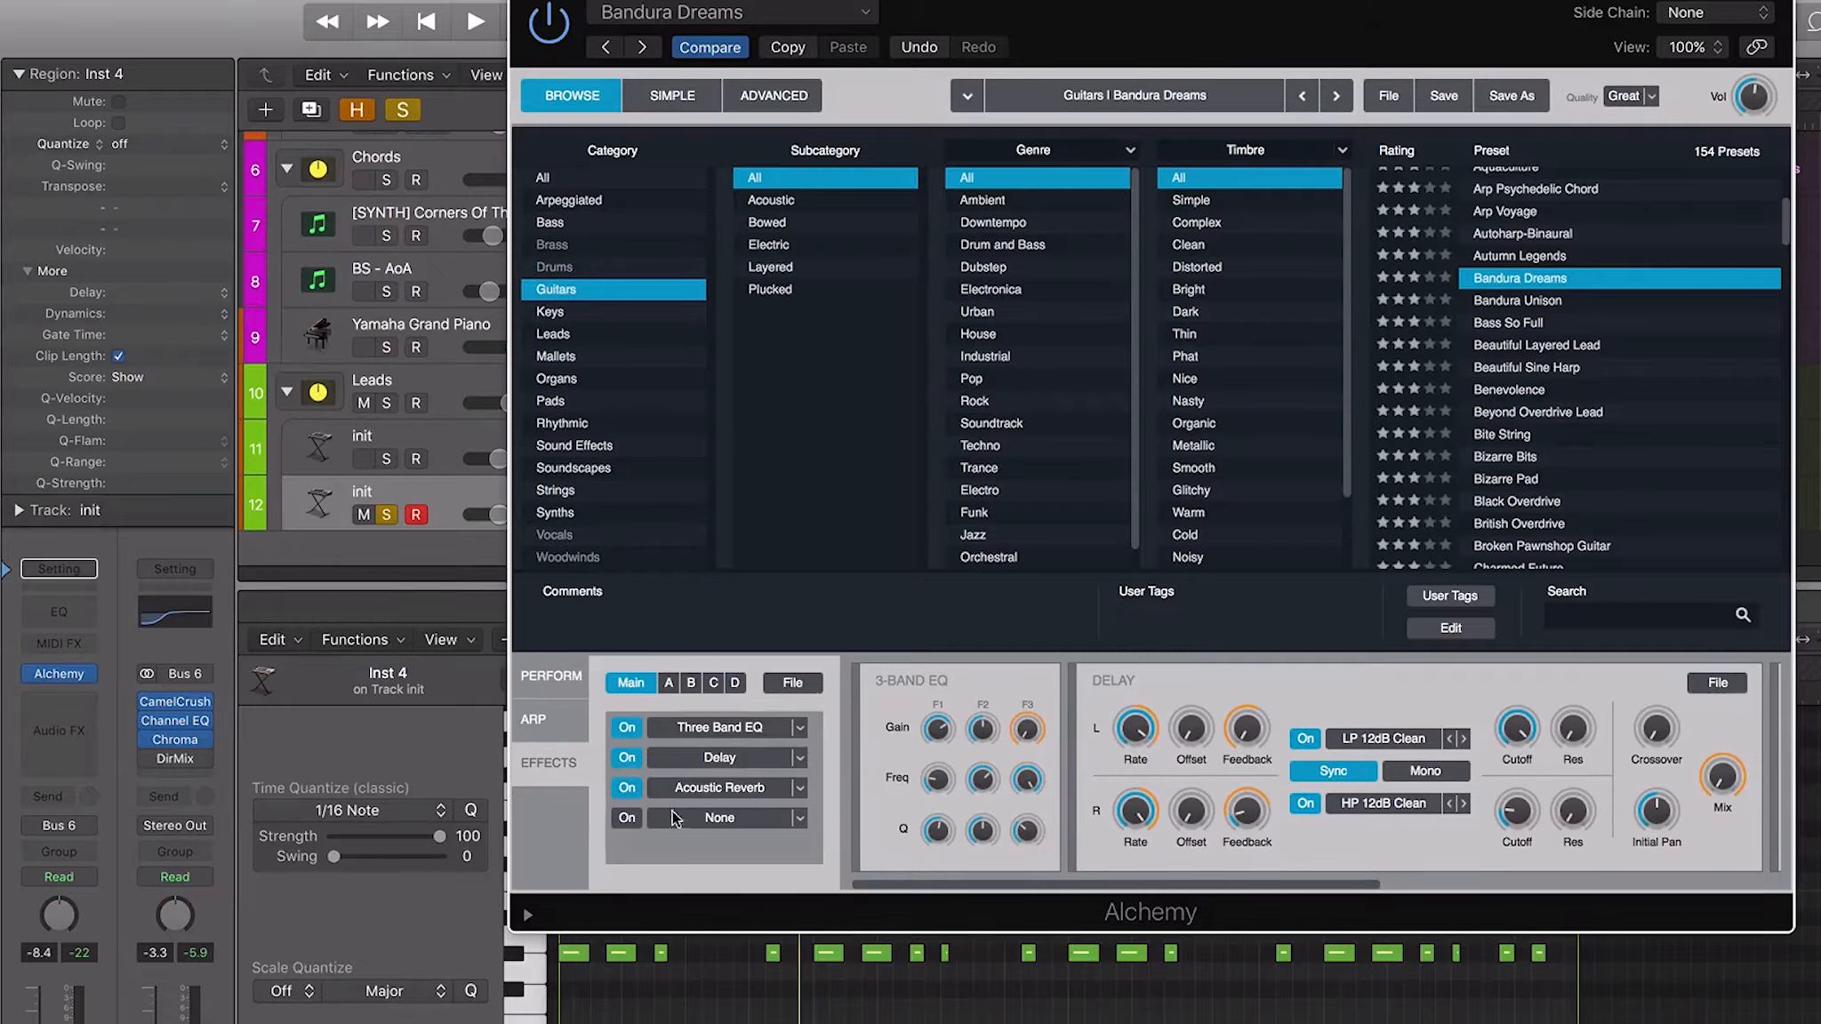
click(631, 792)
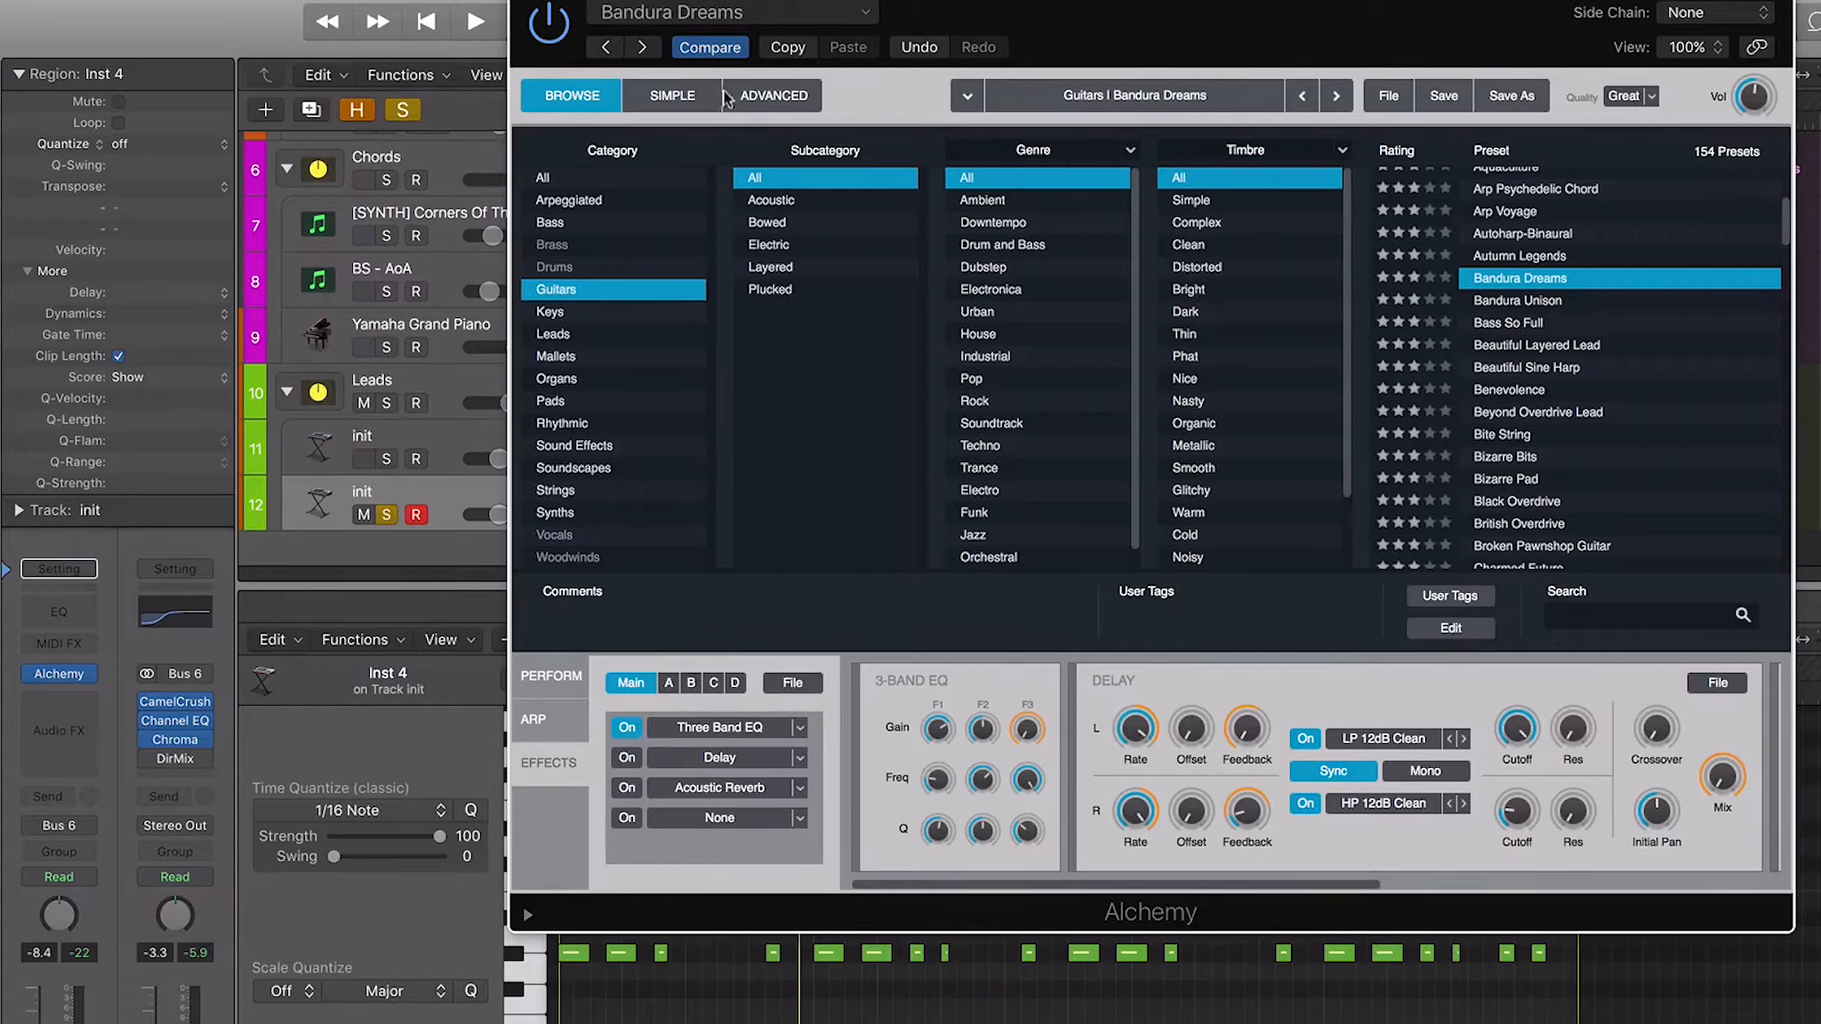
Clear the modulation on AHDSR 1's decay and set the decay to about 0.52 s
click(759, 96)
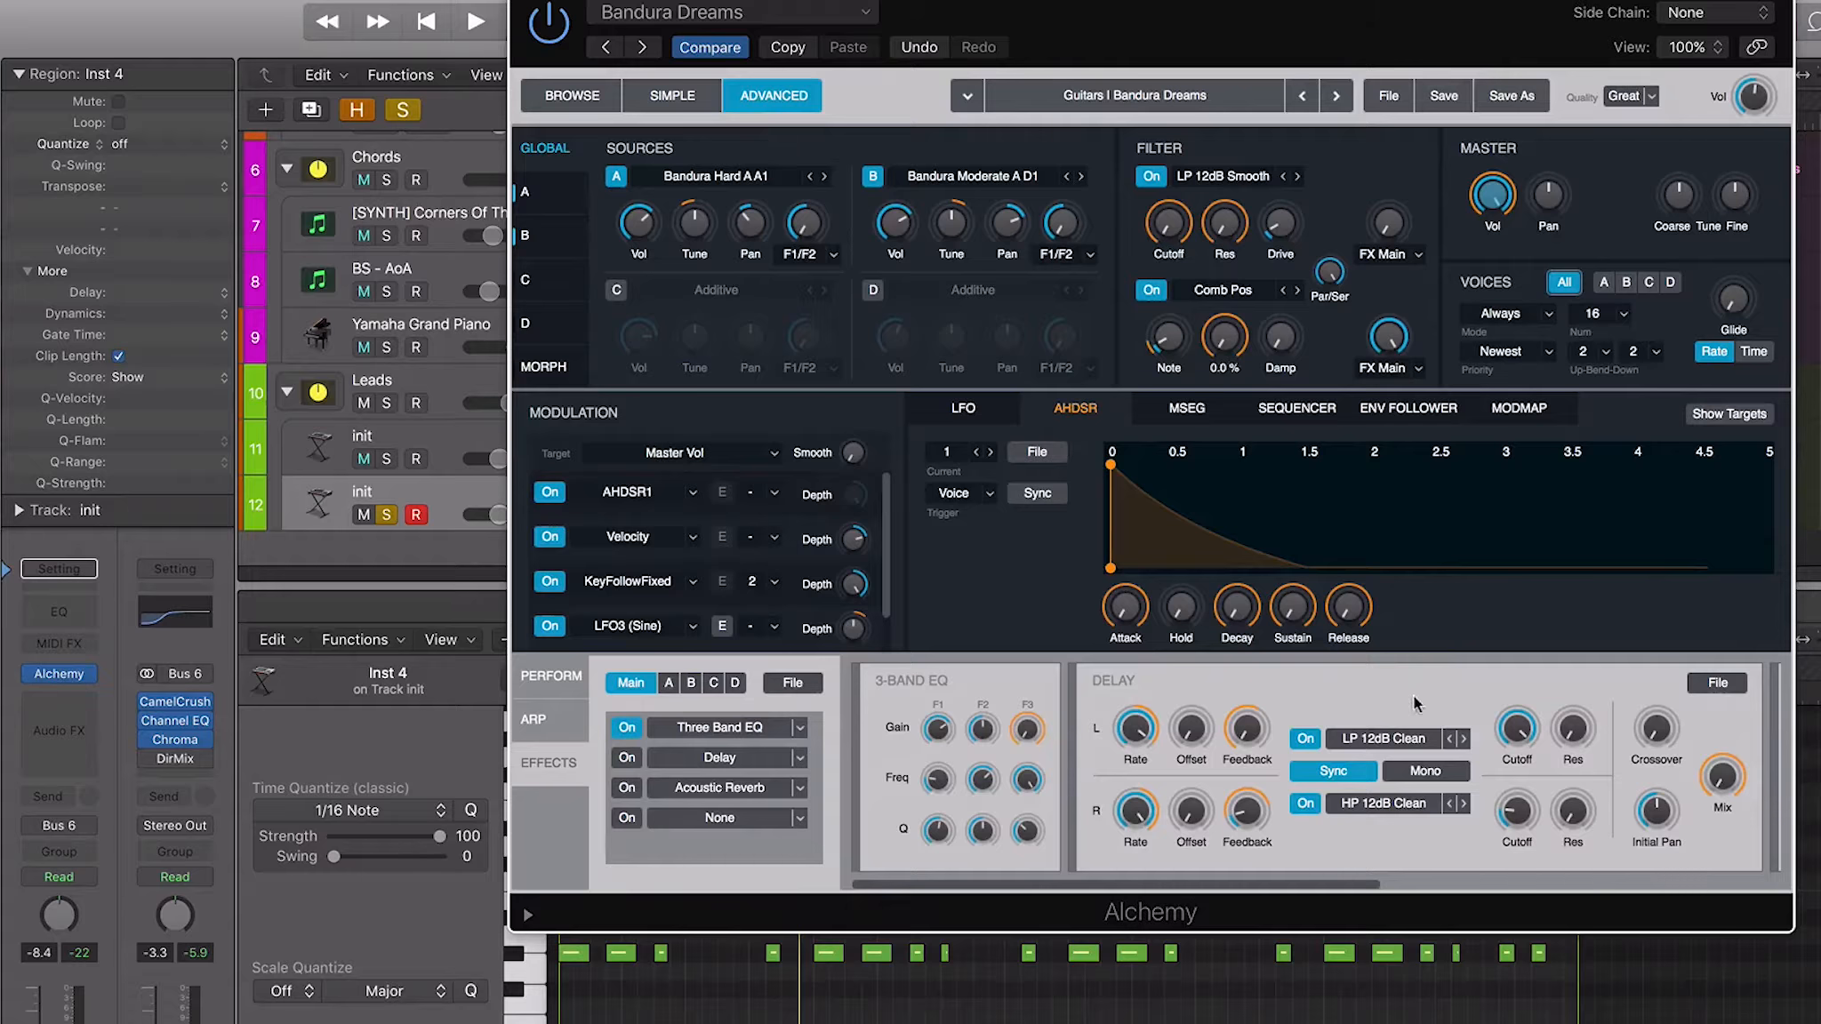
right_click(1239, 613)
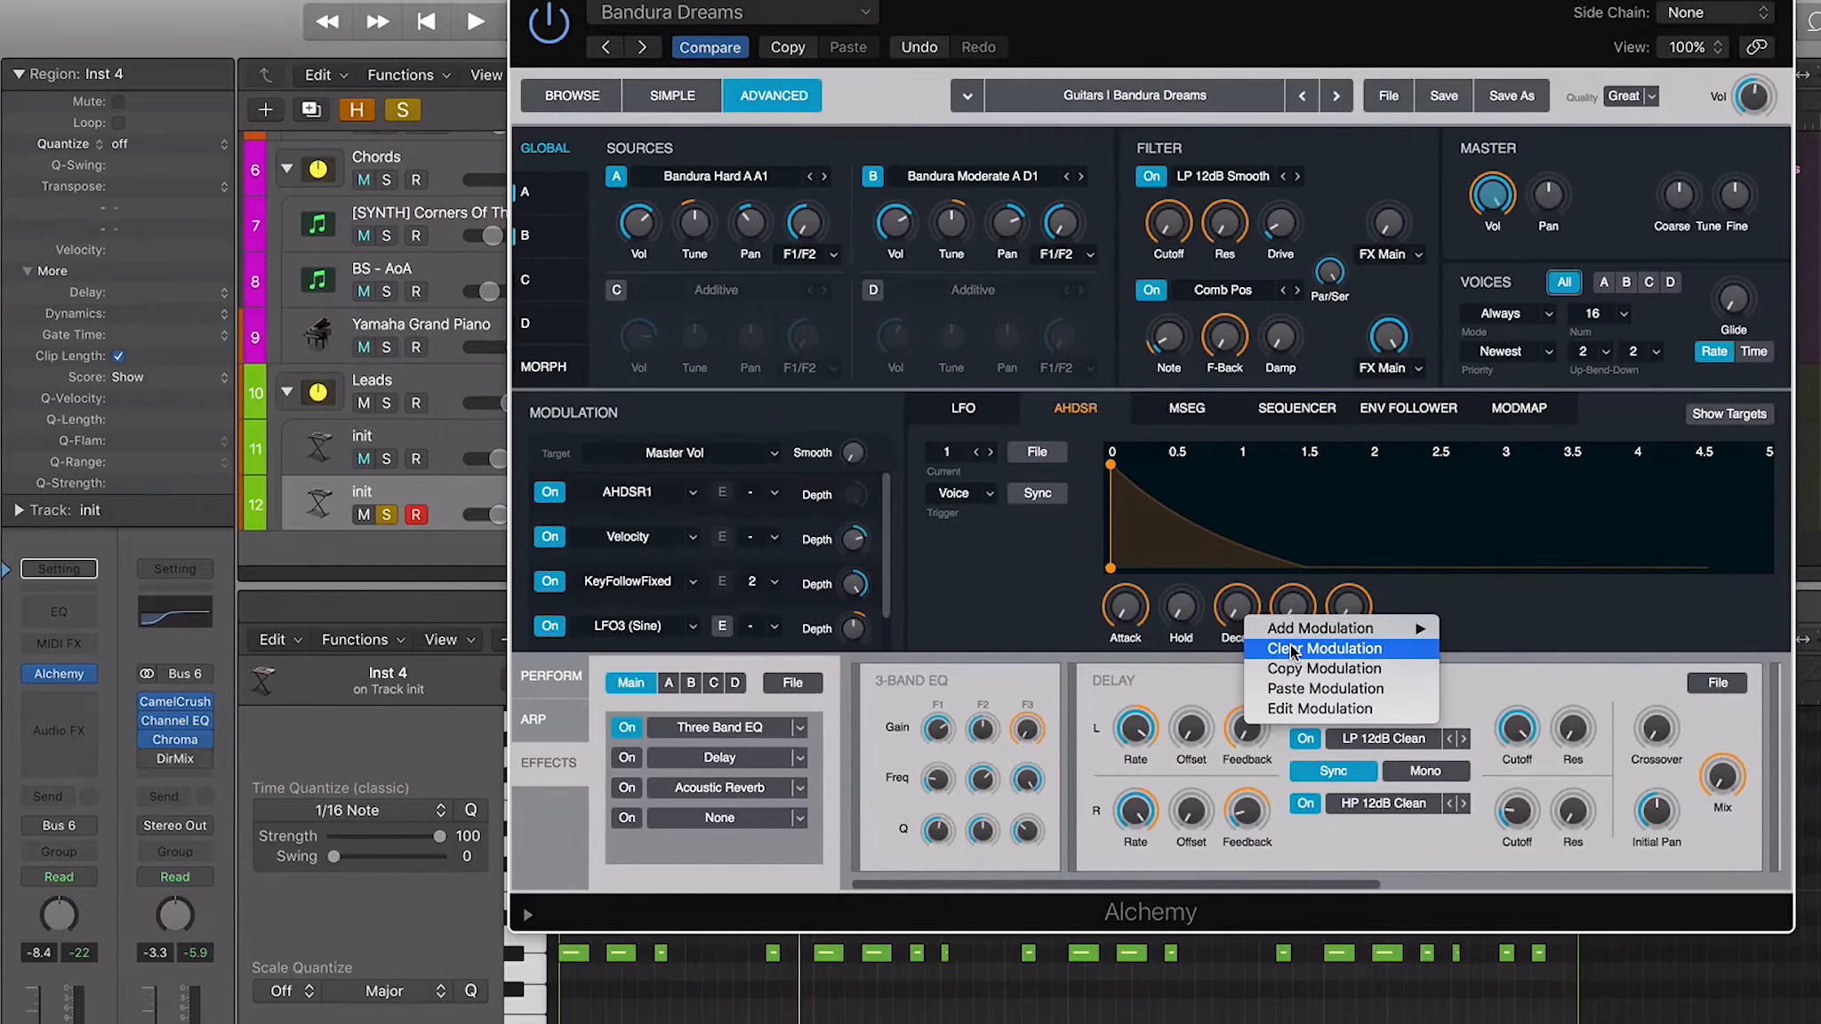
click(1329, 652)
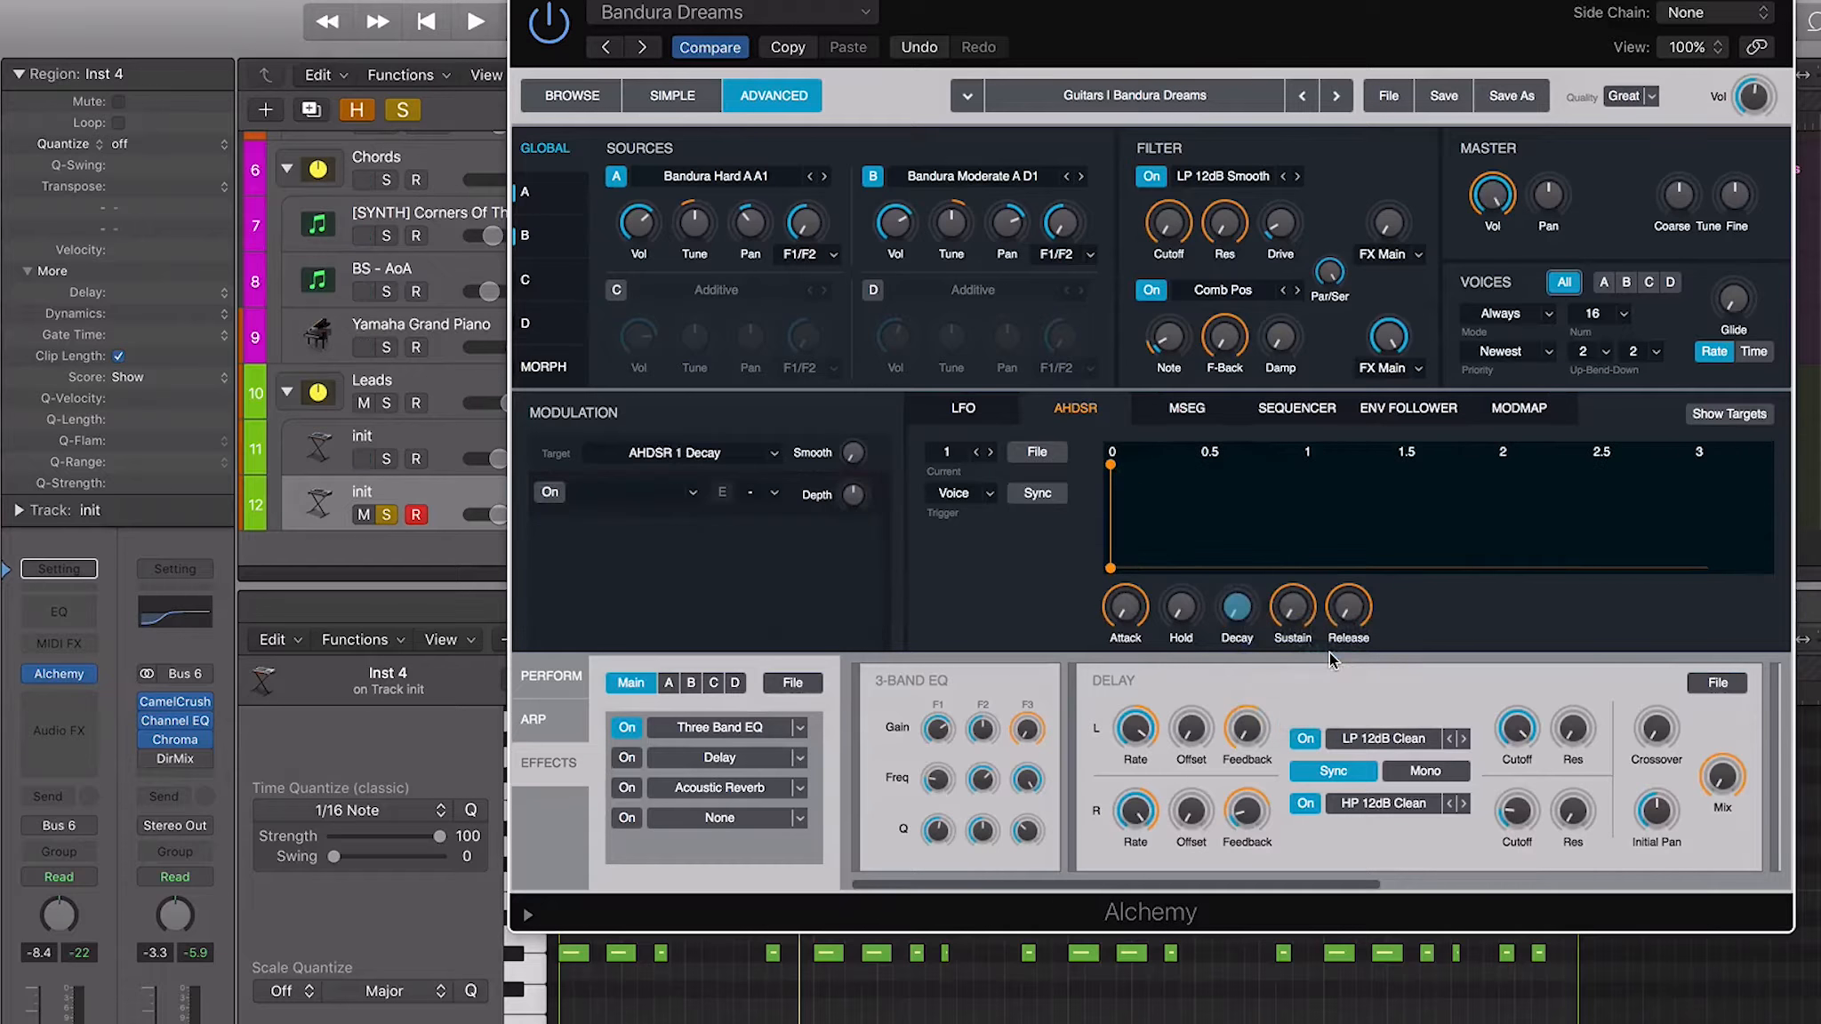
drag(1243, 613, 1272, 523)
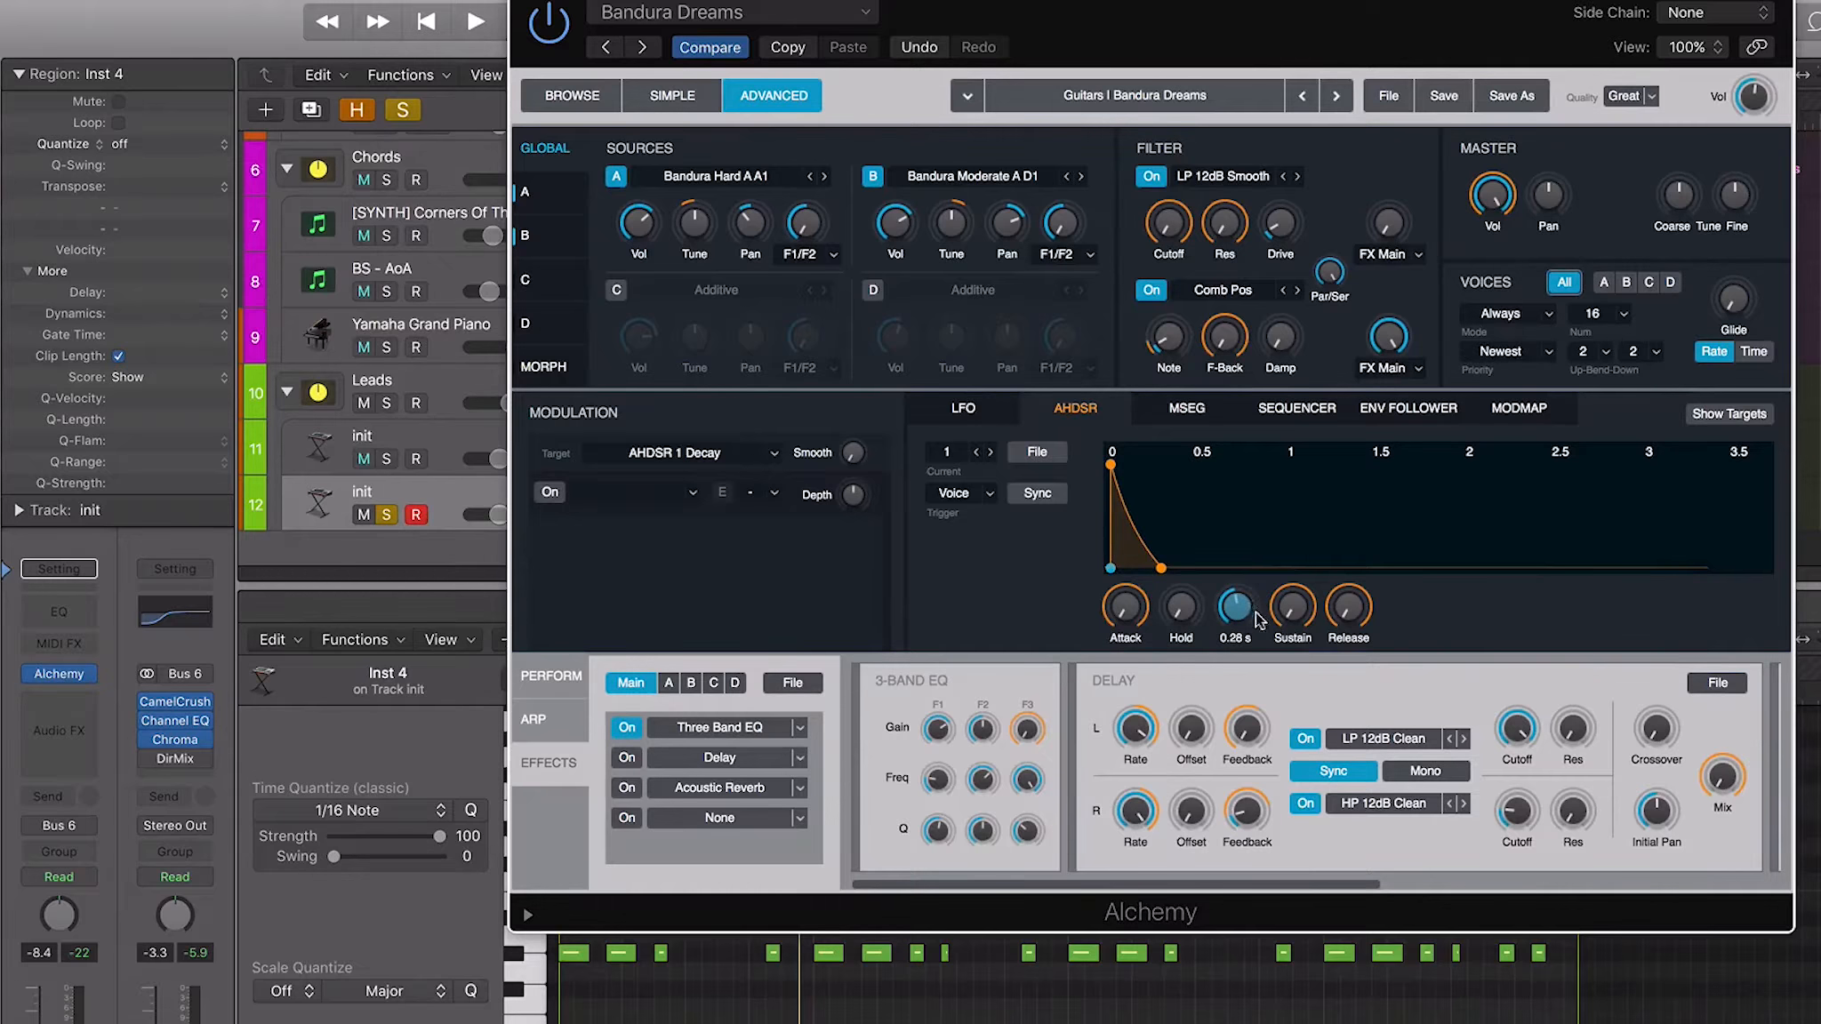
key(space)
drag(1246, 614, 1245, 602)
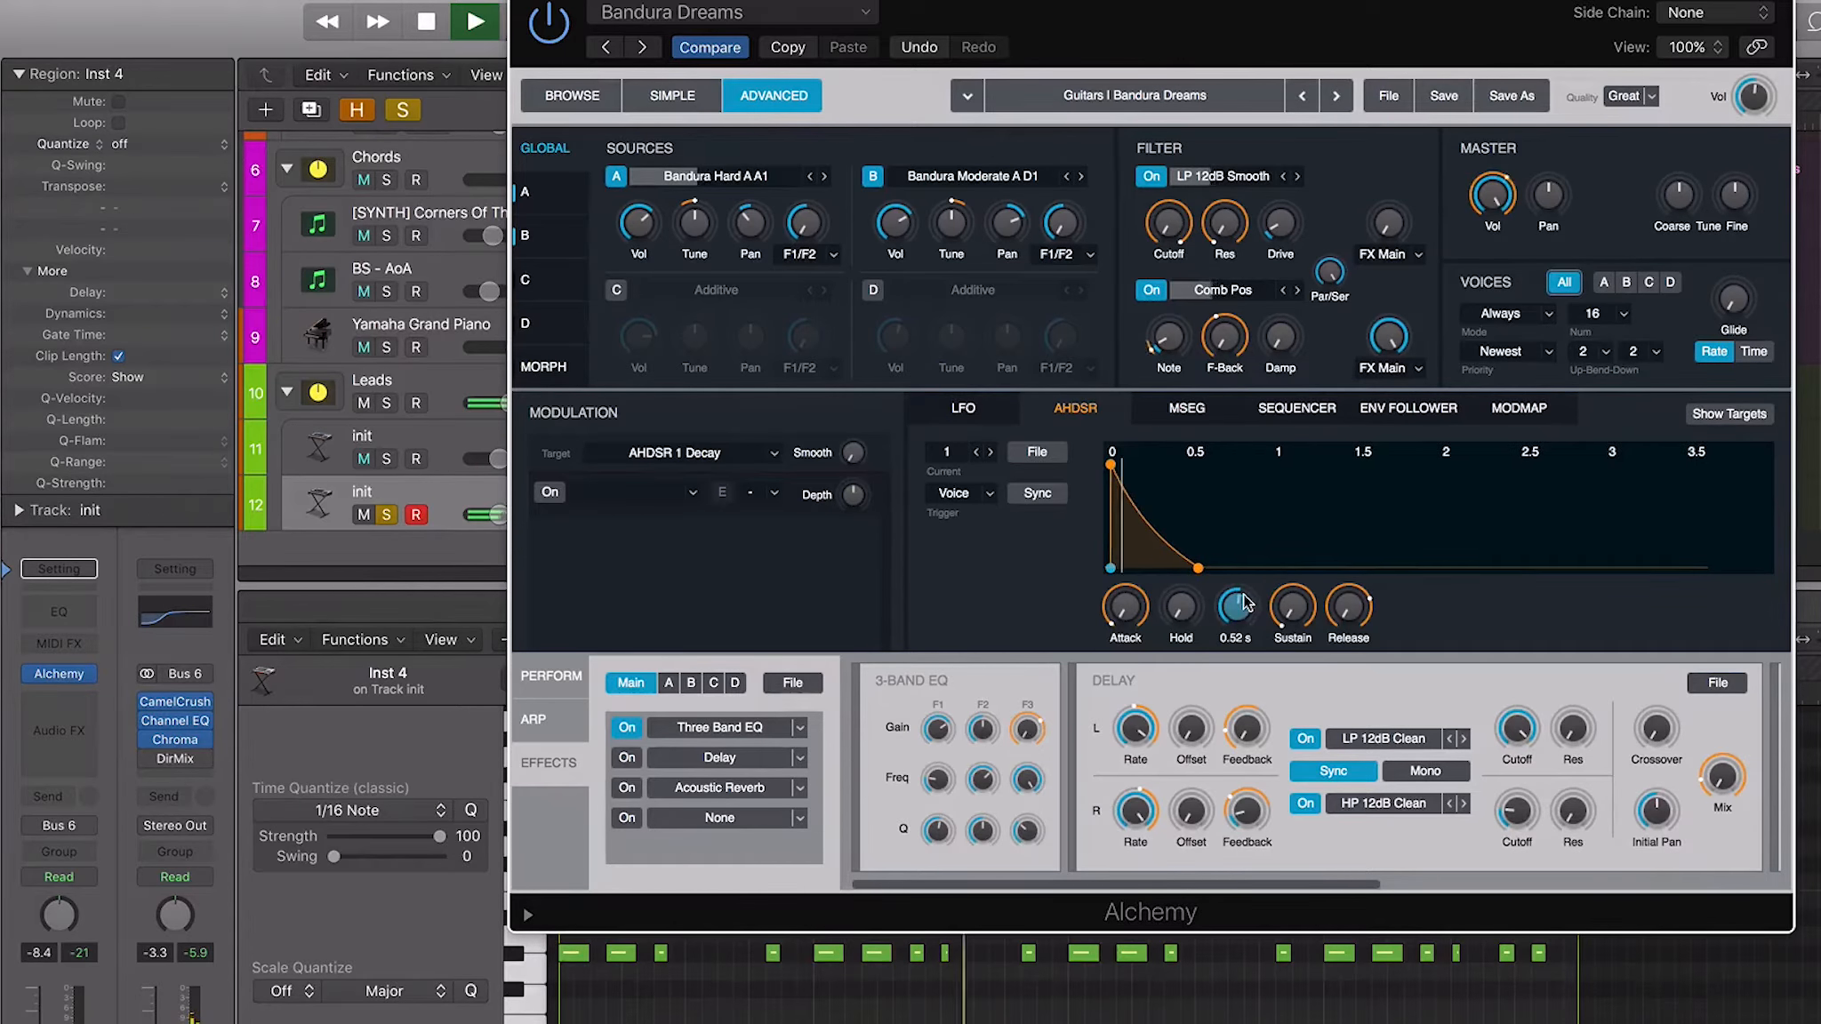
Clear the modulation on AHDSR 1's release and set the decay to about 1.3 s during playback
right_click(1352, 617)
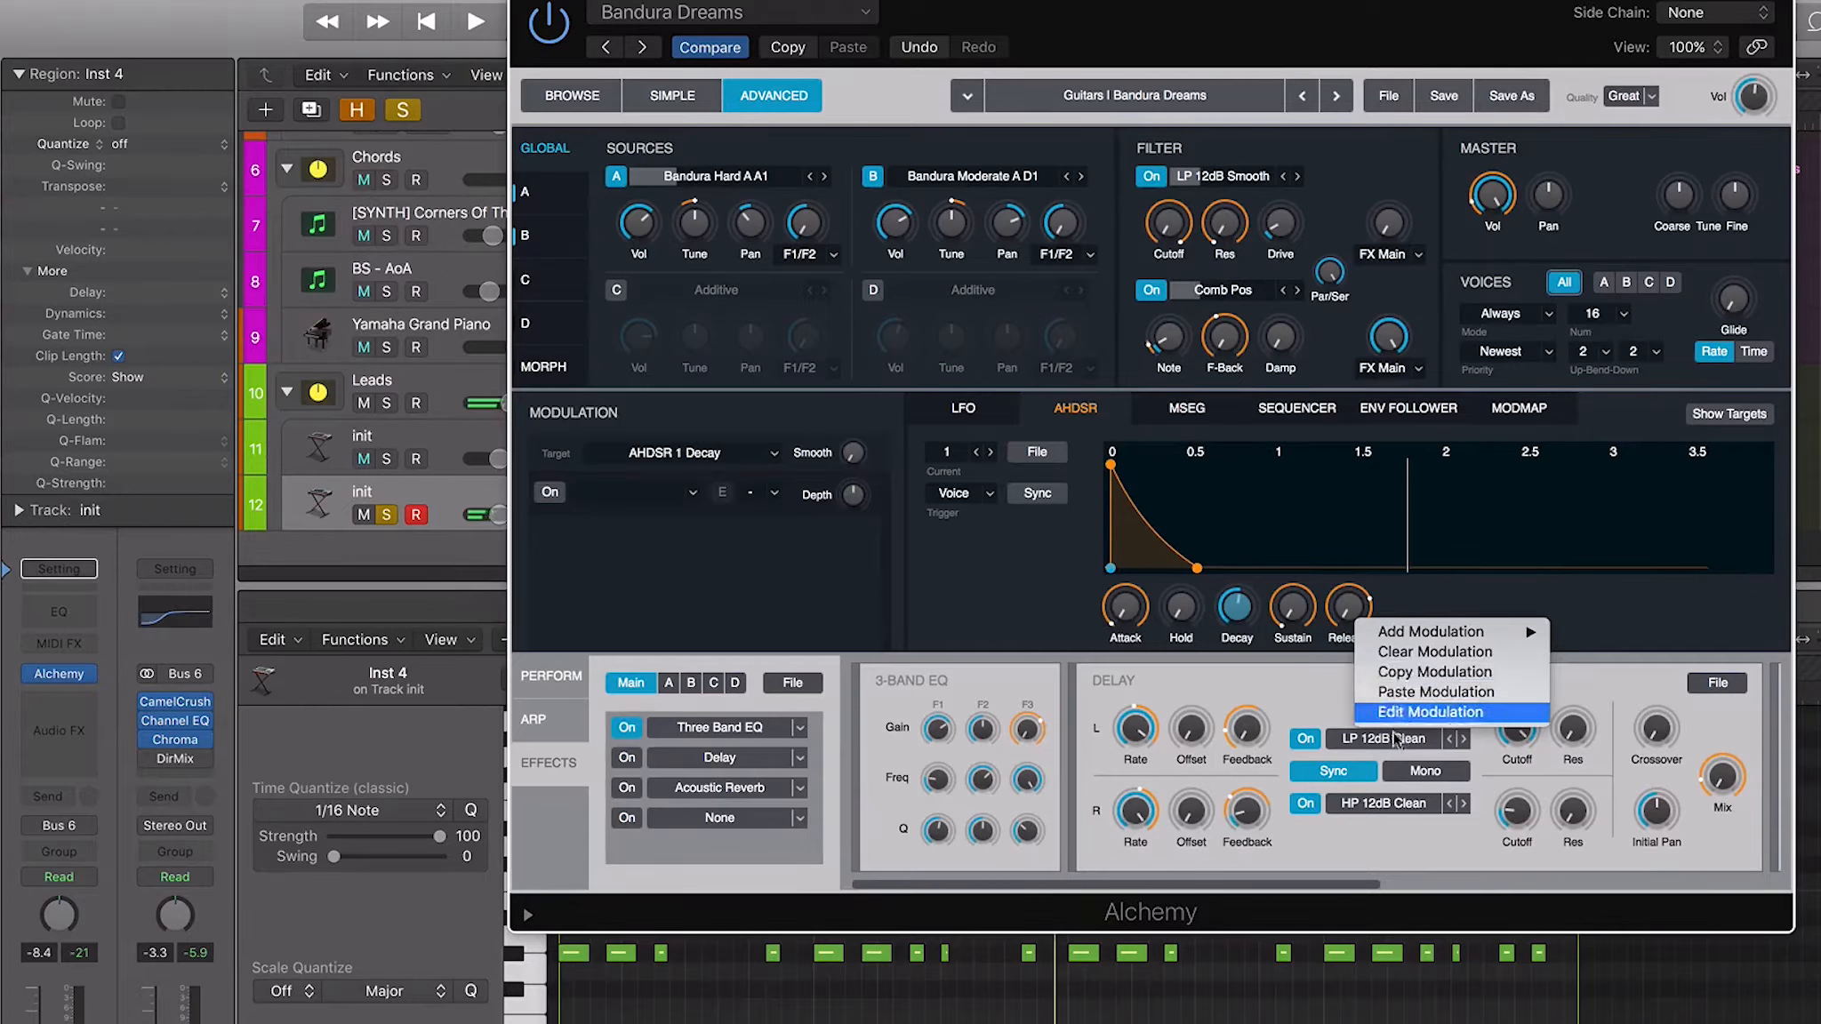
click(1403, 660)
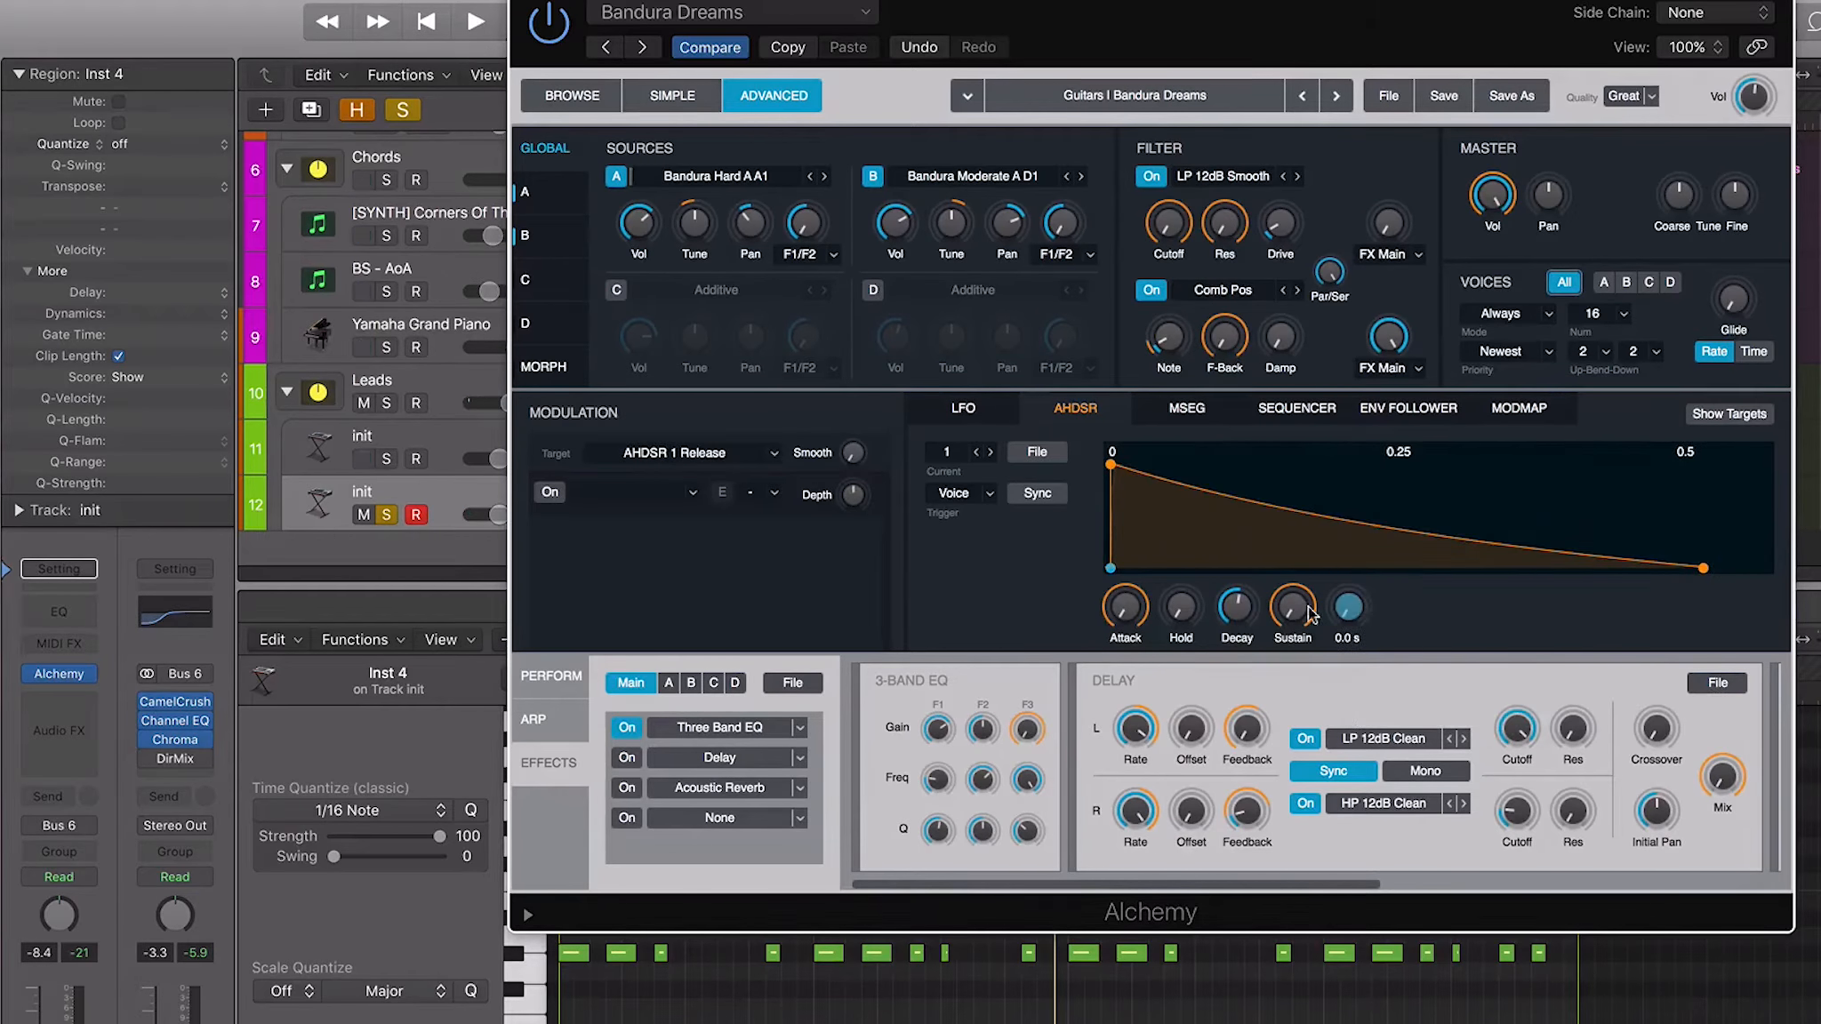
key(space)
drag(1233, 614, 1248, 587)
right_click(1248, 589)
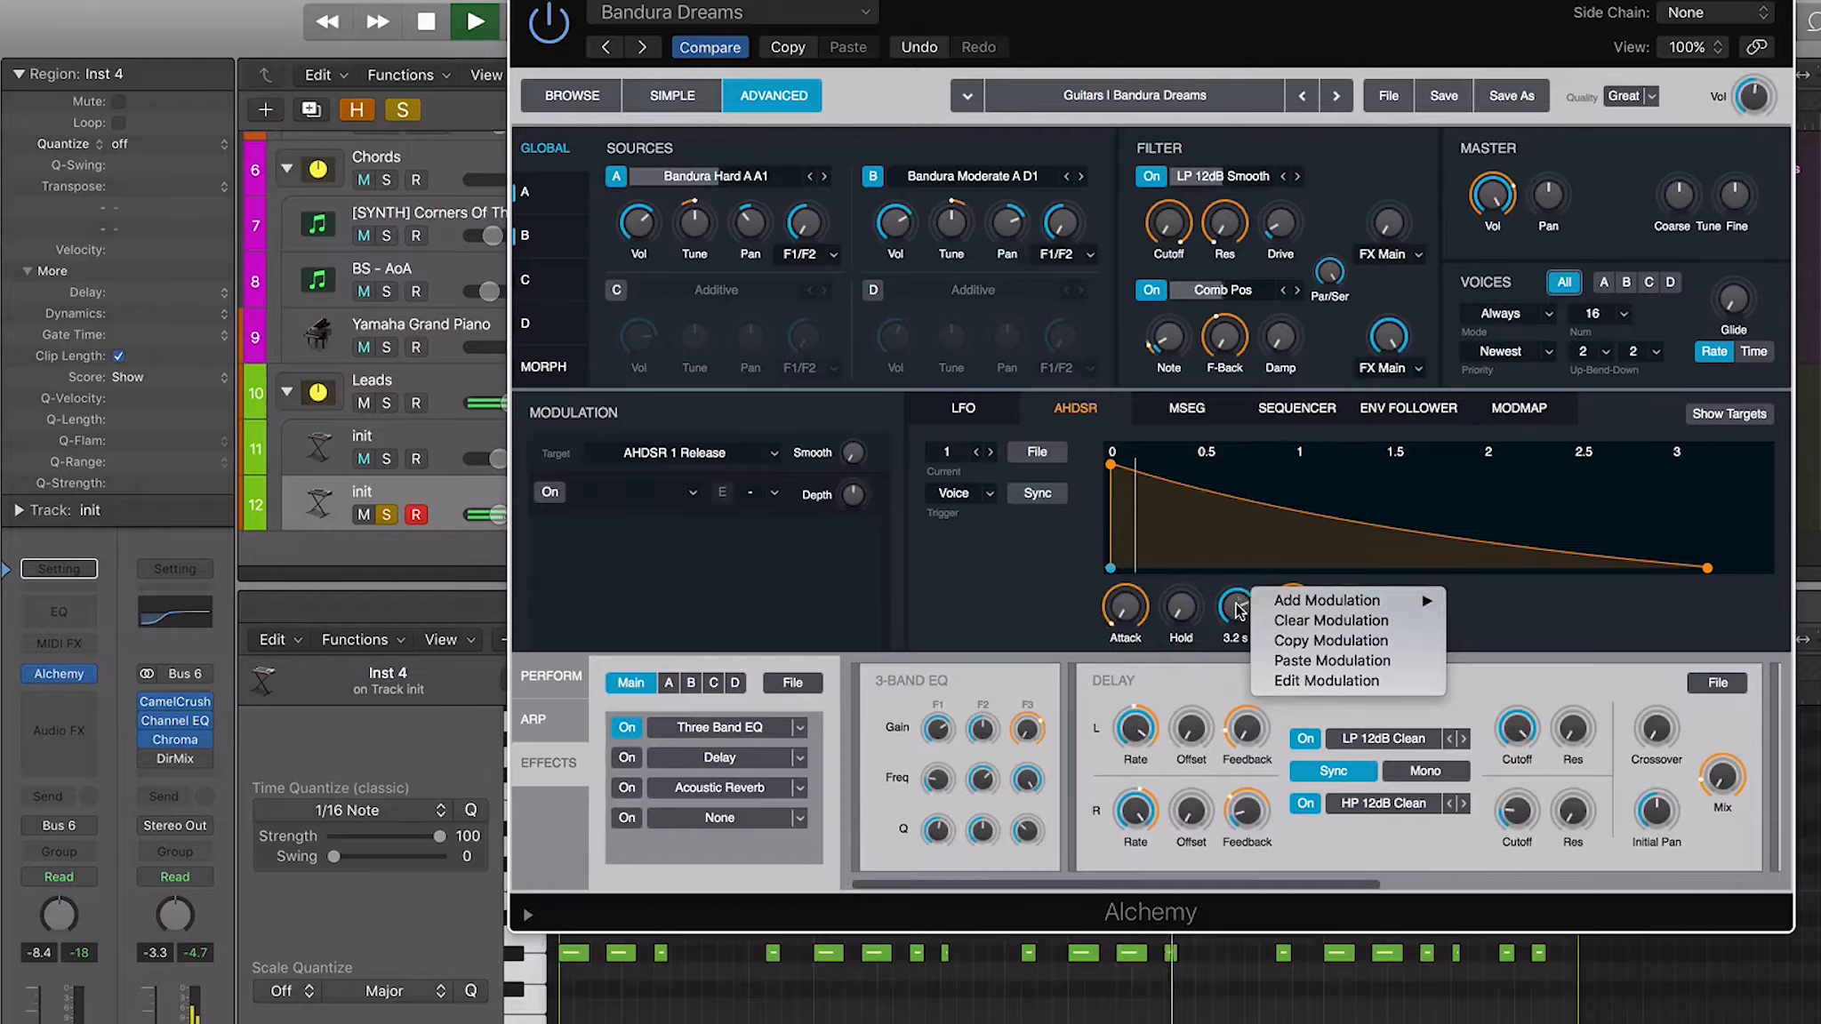
click(1238, 610)
drag(1240, 610, 1243, 632)
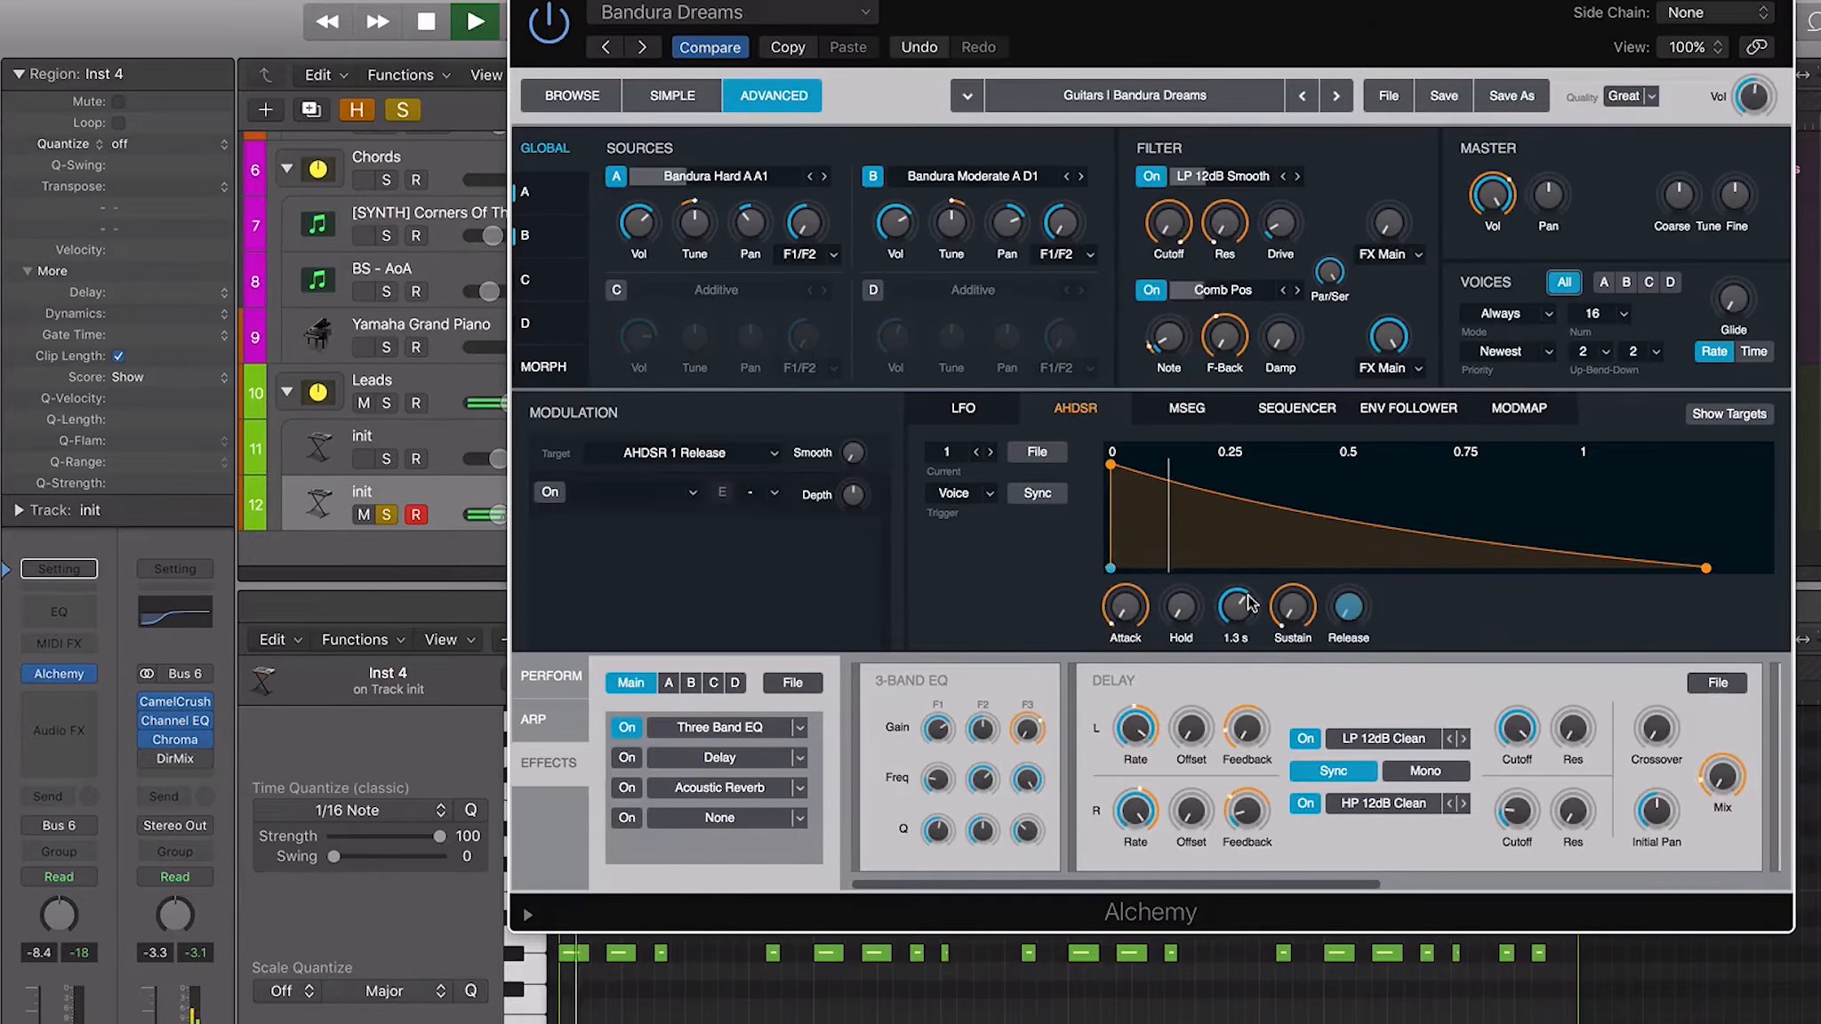
key(space)
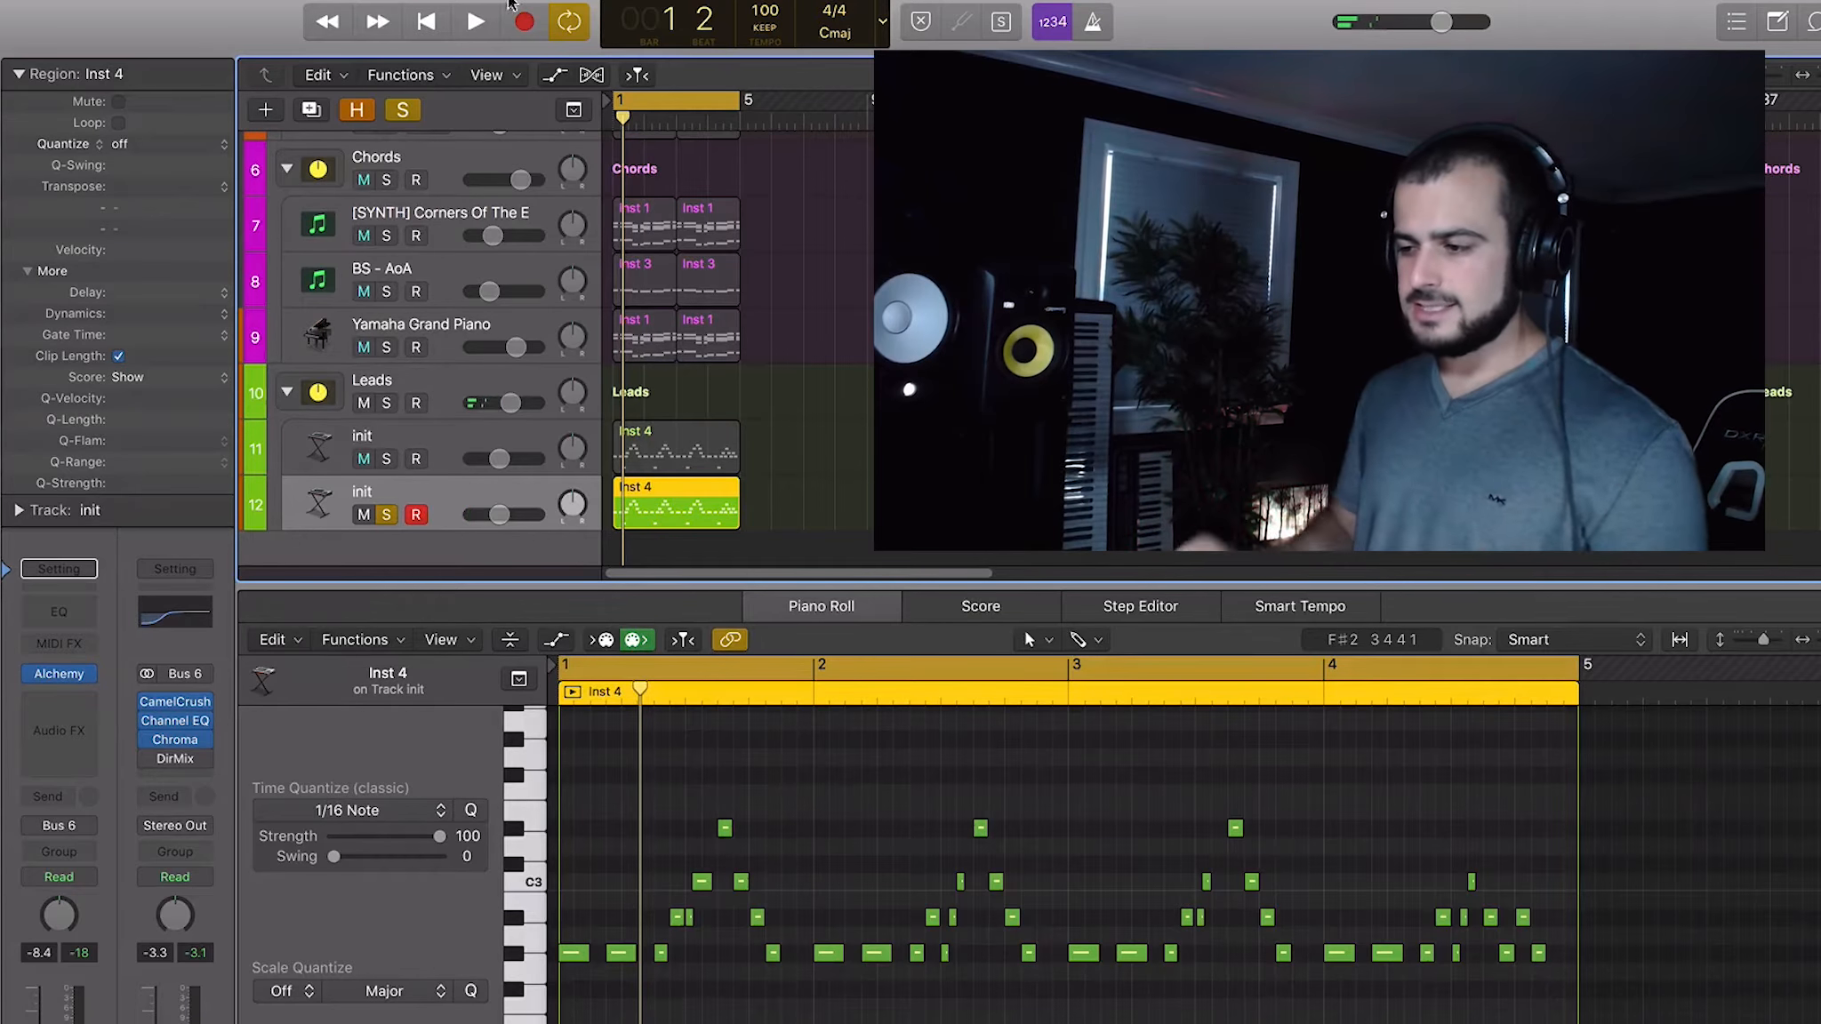
Solo the original init lead track together with its duplicate
click(385, 514)
click(387, 459)
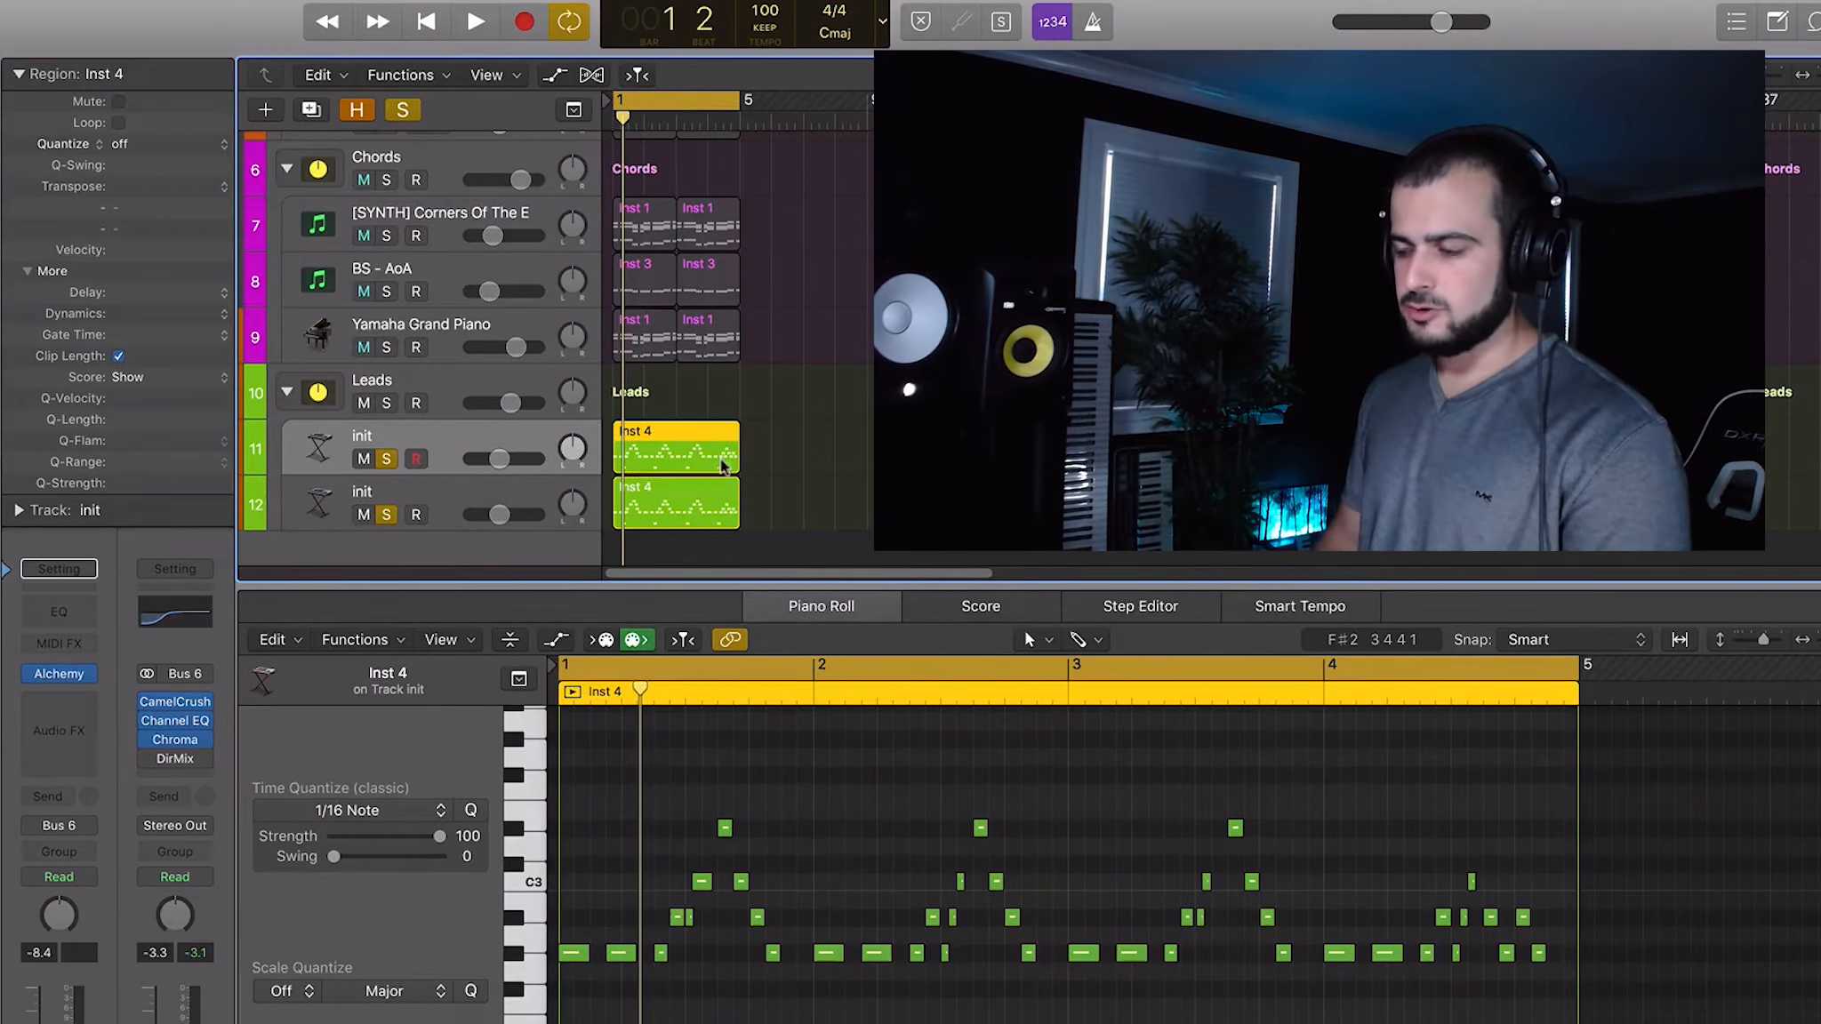
Lower the original init lead track's volume to about -15.4 dB while the two soloed leads play
key(space)
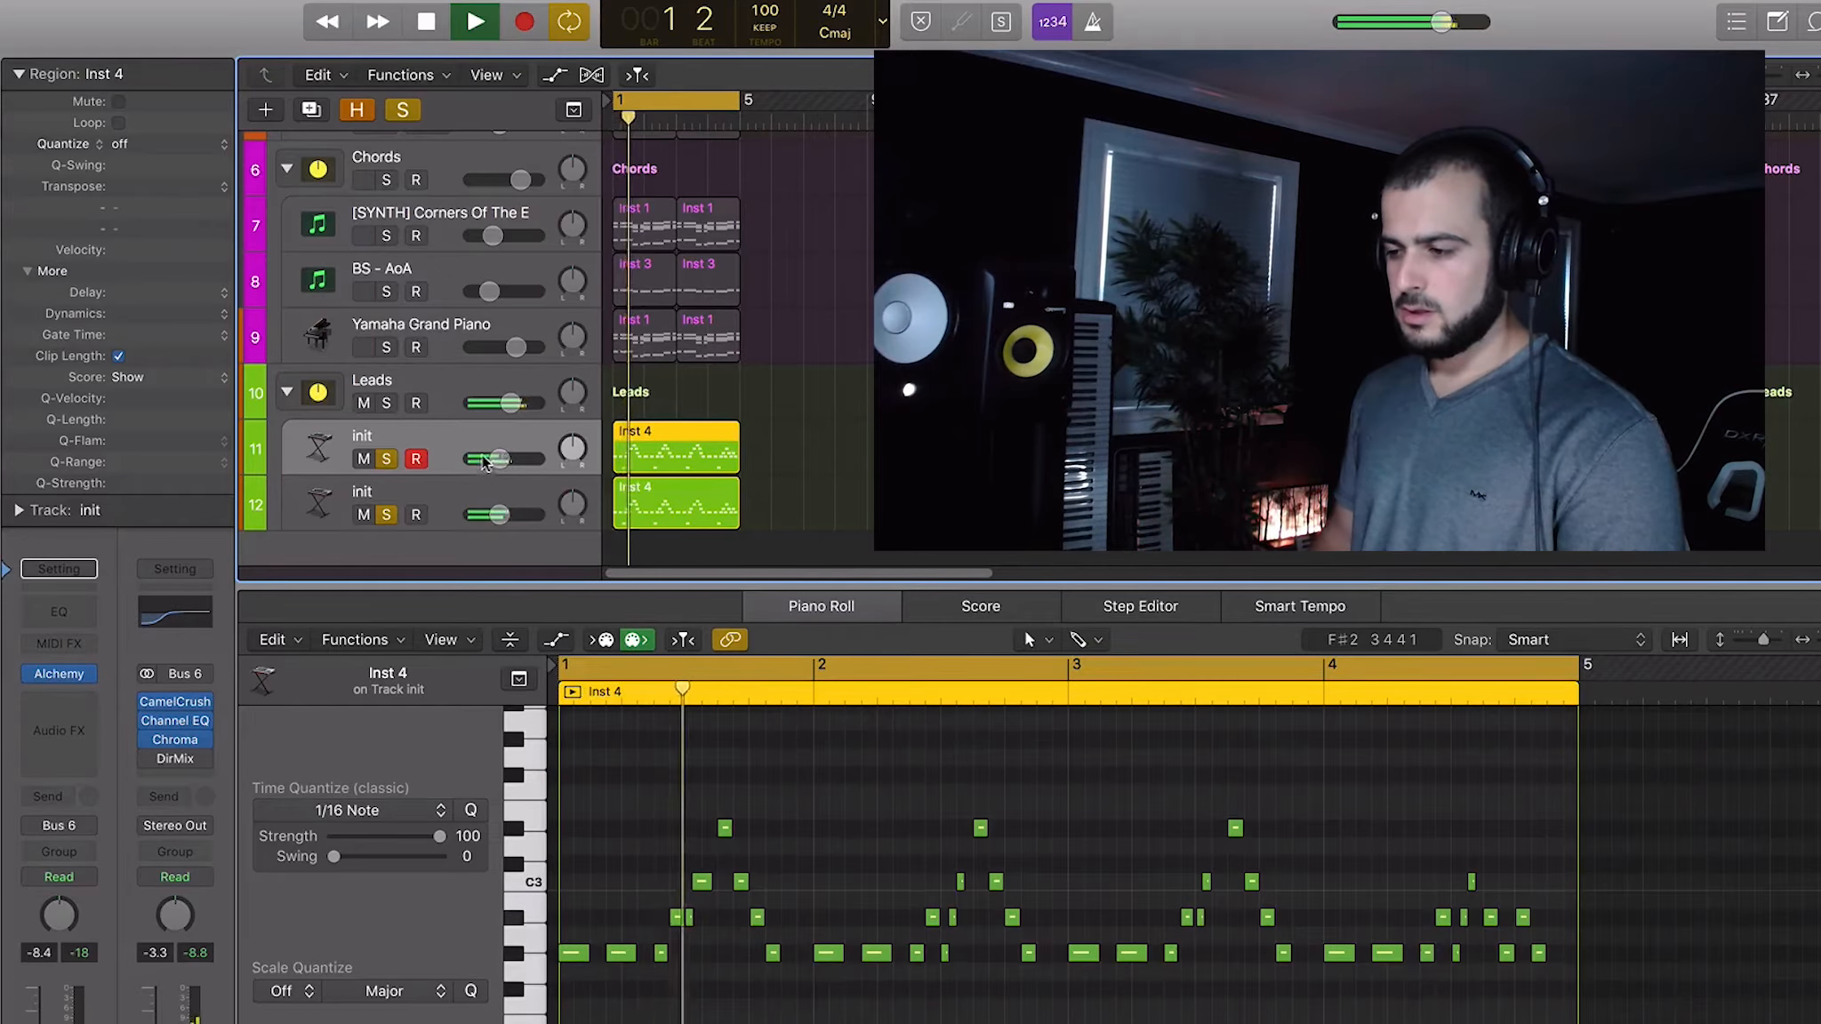
drag(499, 458, 482, 458)
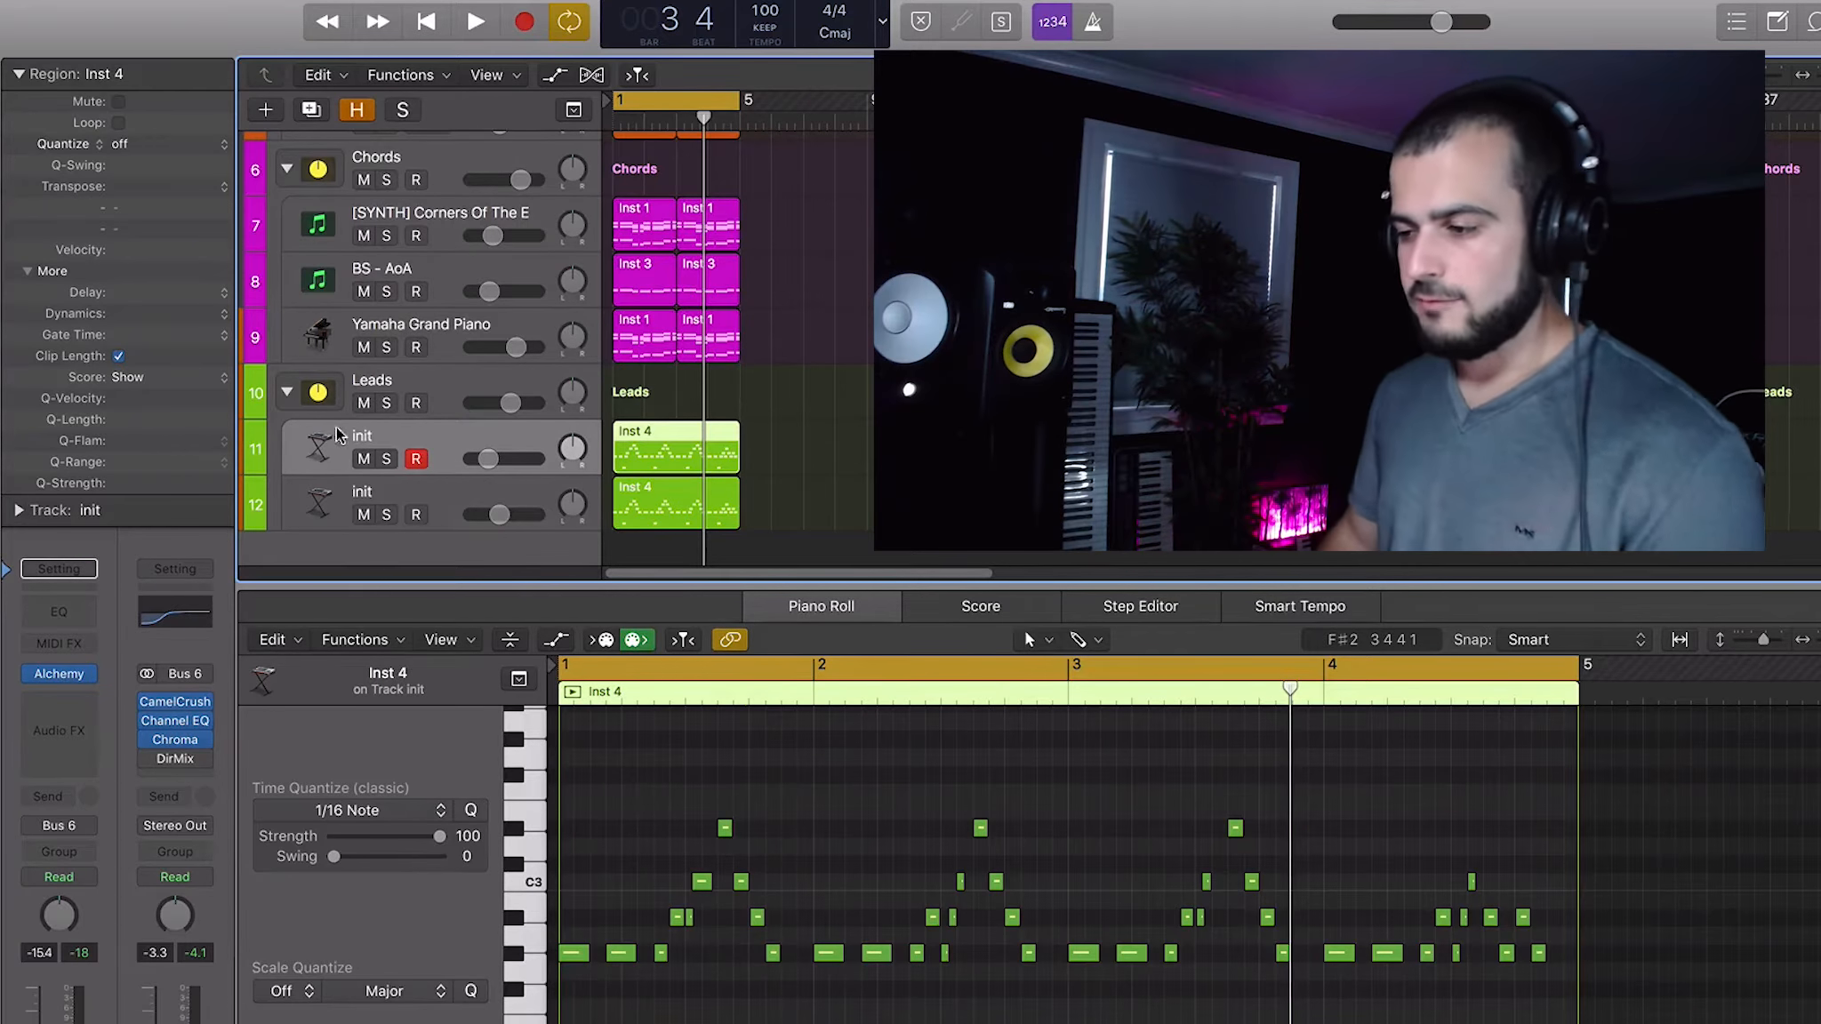
Duplicate the second init lead track and replace the new track's Alchemy instrument with Serum
click(453, 494)
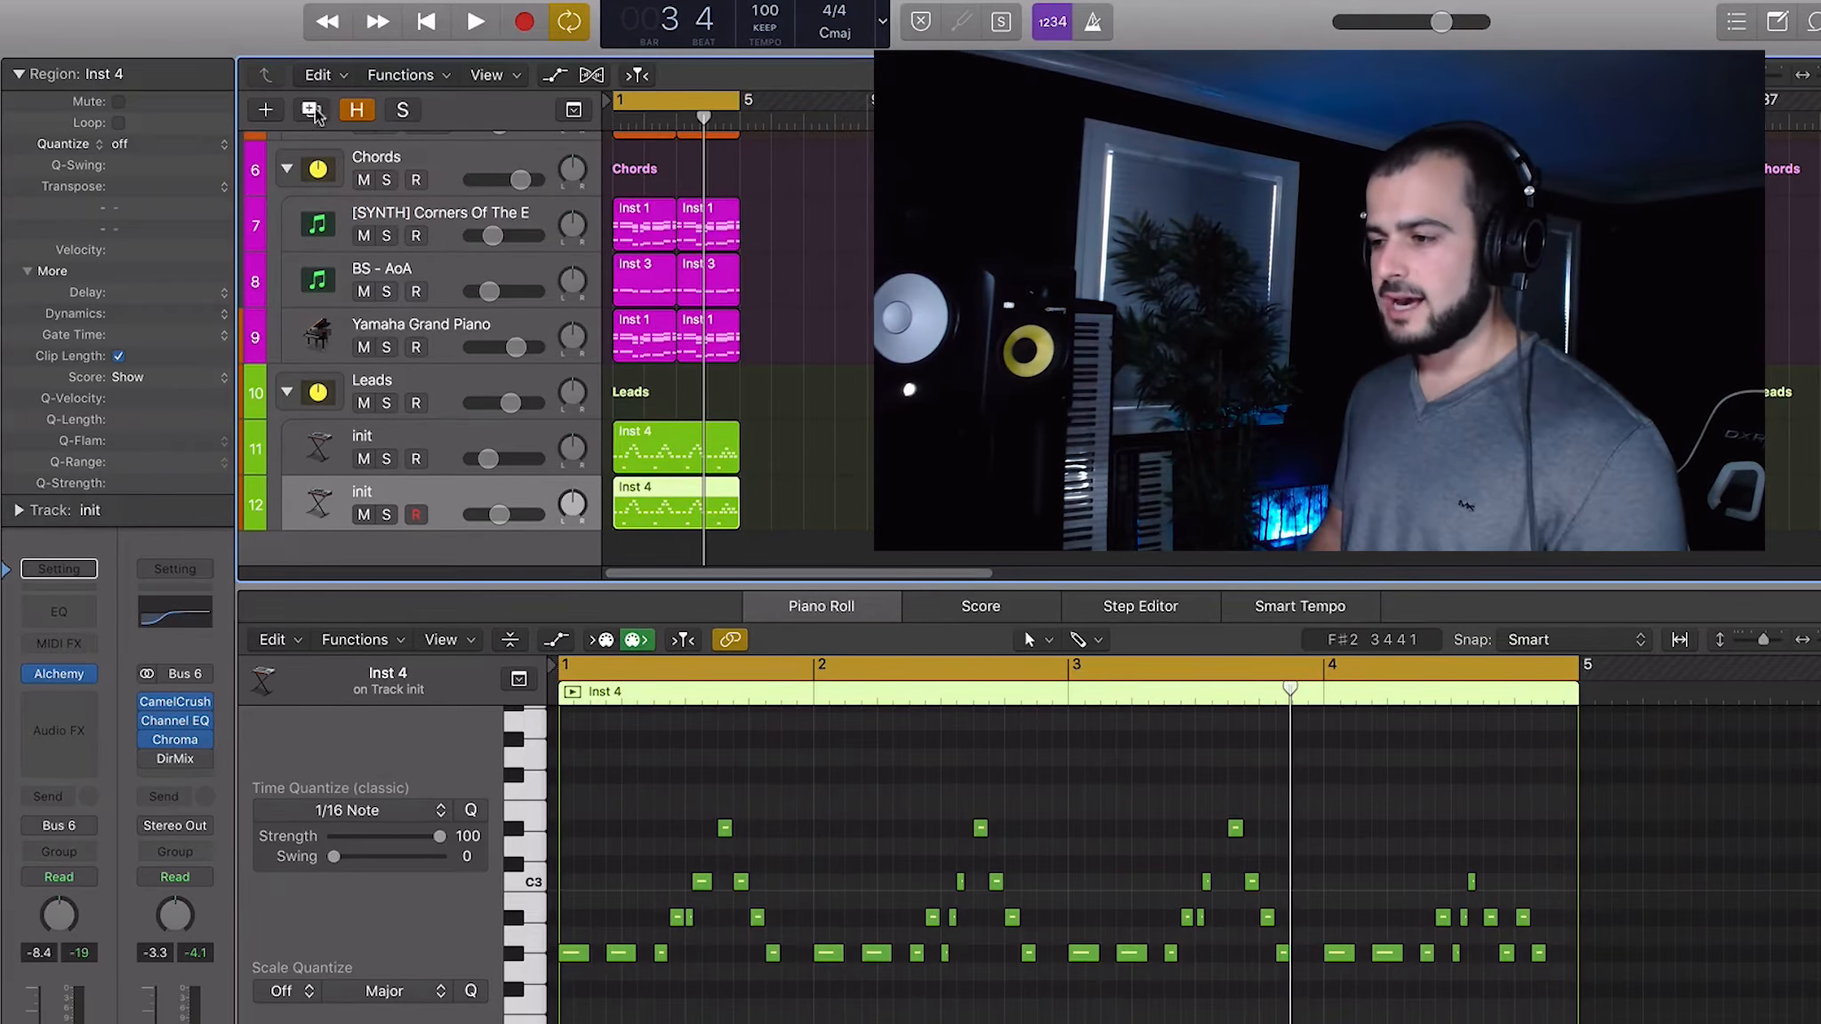
key(super+d)
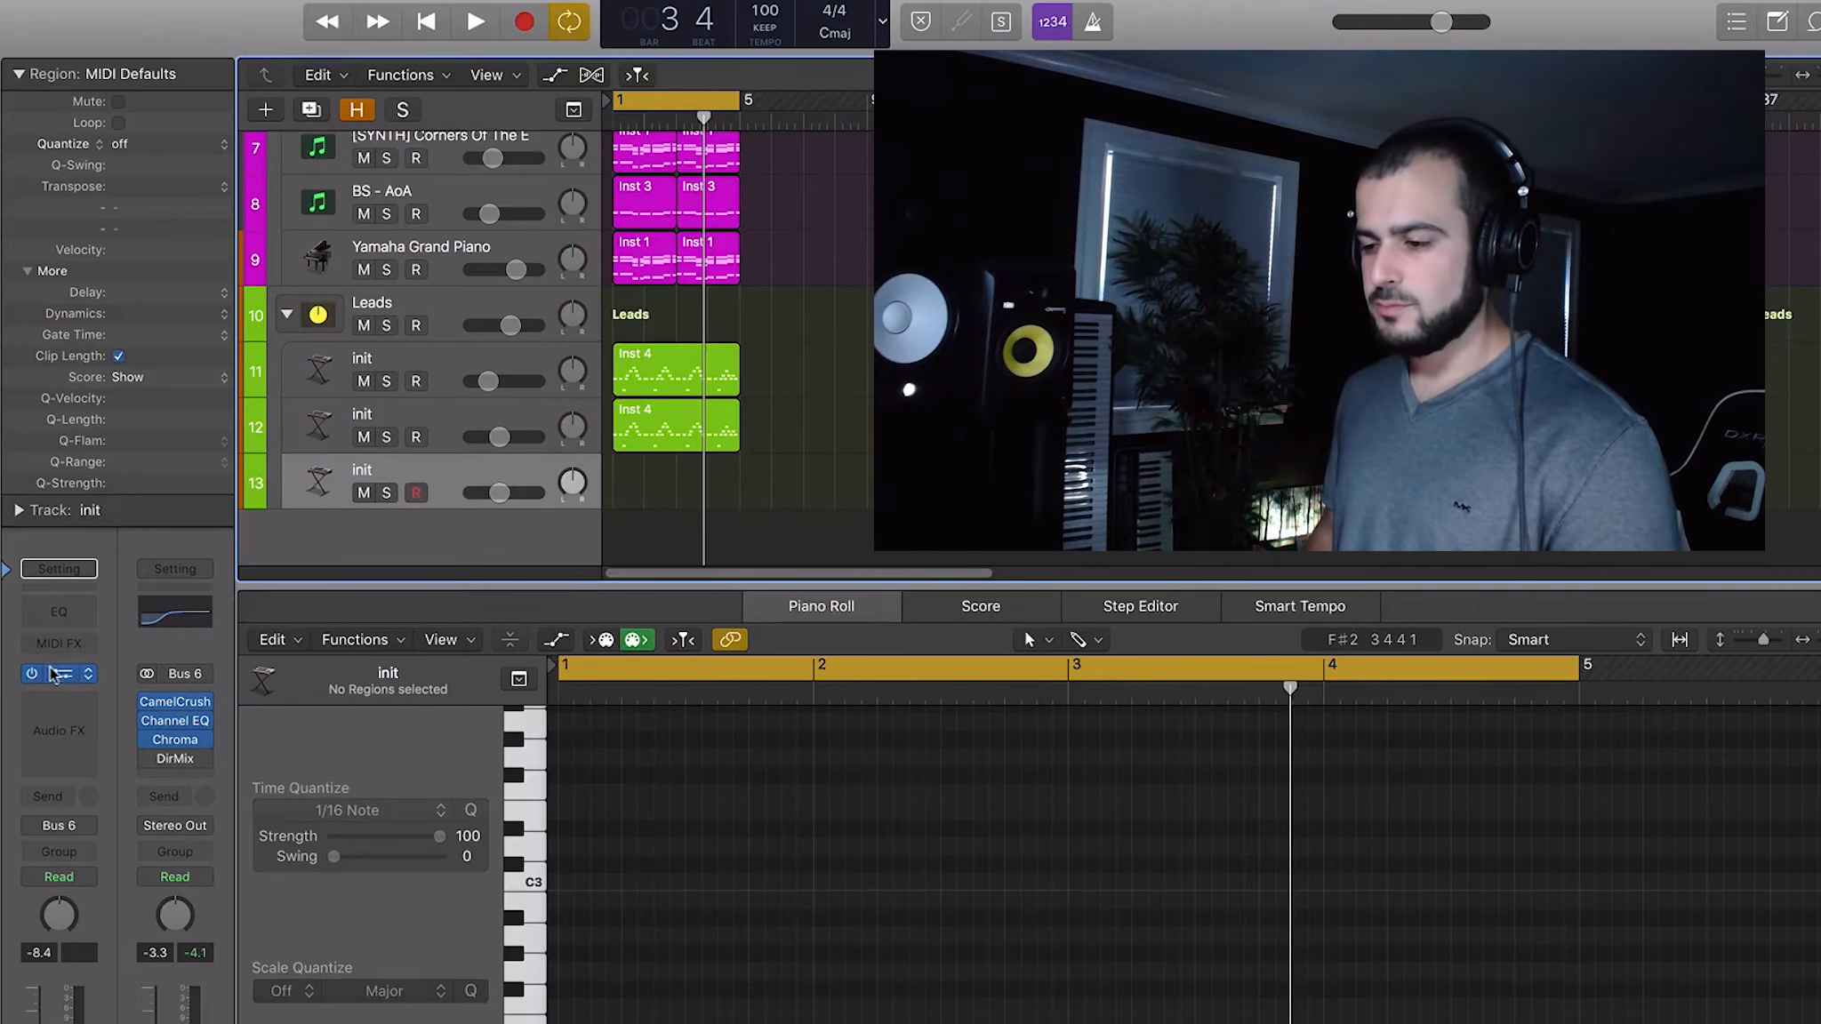
click(89, 677)
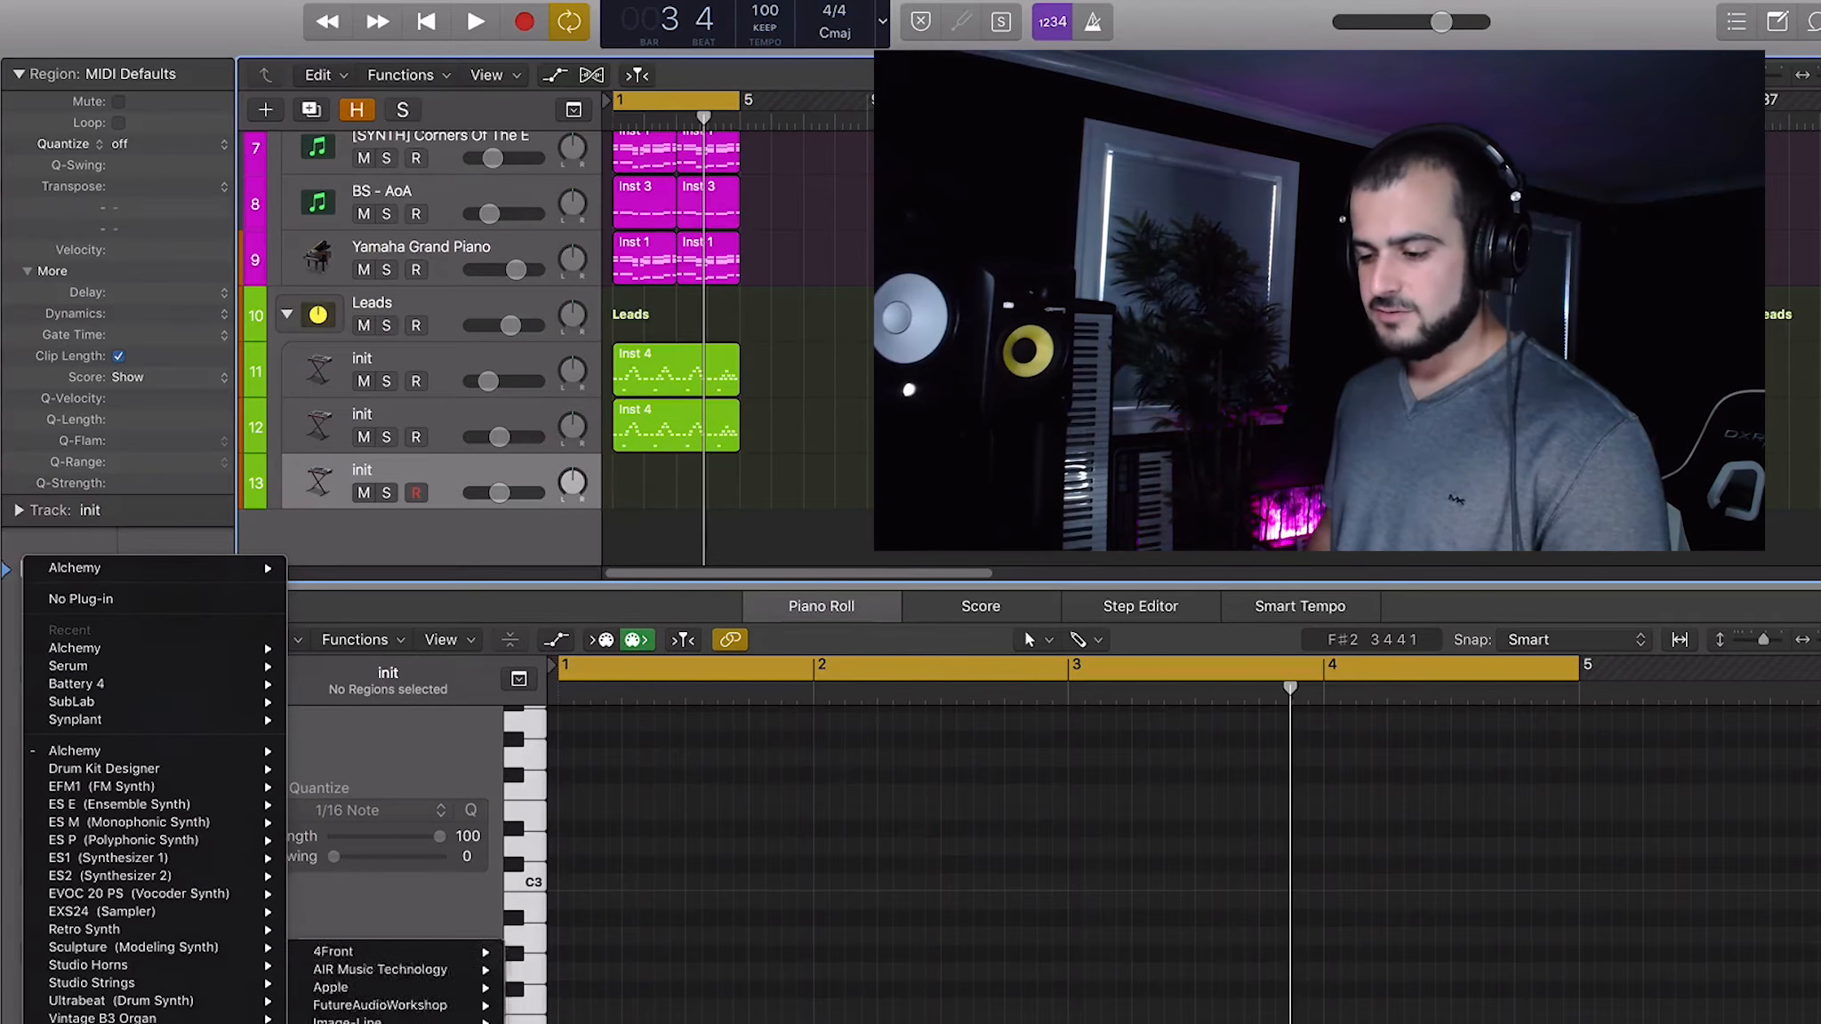
click(75, 666)
Load the LD - Don't Let Me Down preset from Sounds of the Future's Serum Presets and move the Serum window aside
click(1120, 118)
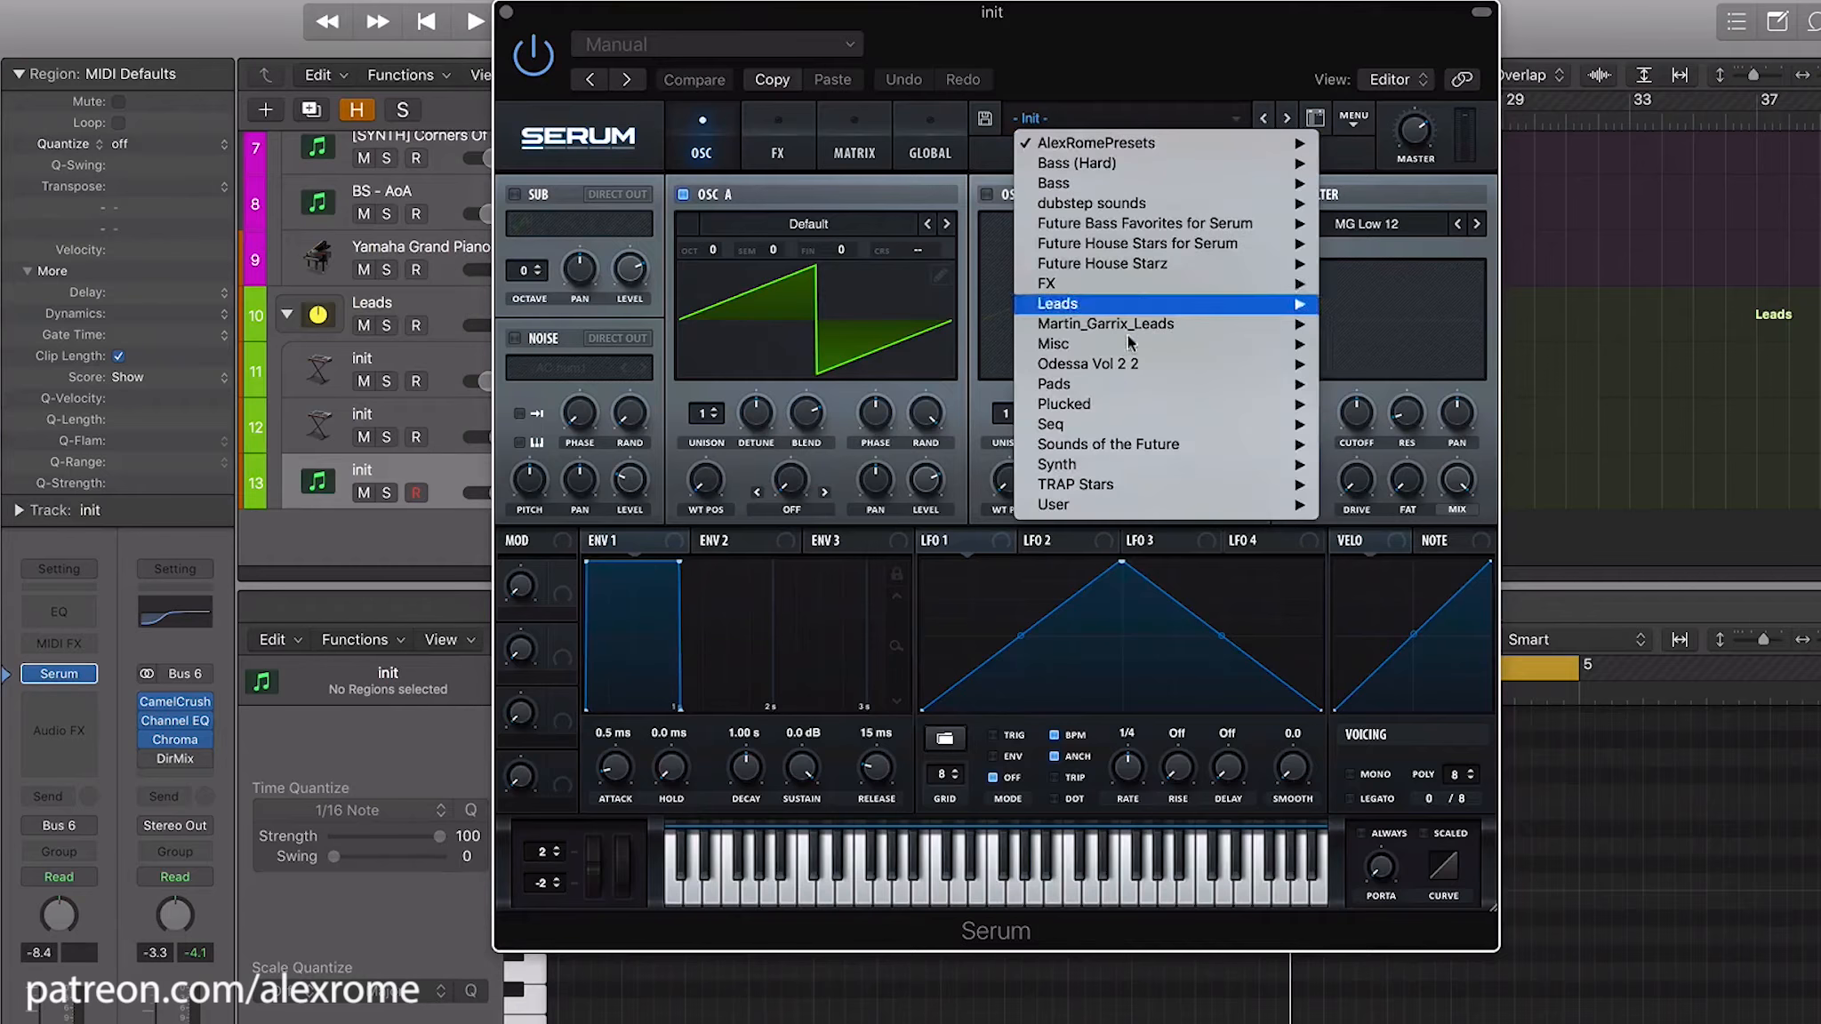
mouse_move(1163, 452)
mouse_move(1501, 449)
mouse_move(1635, 447)
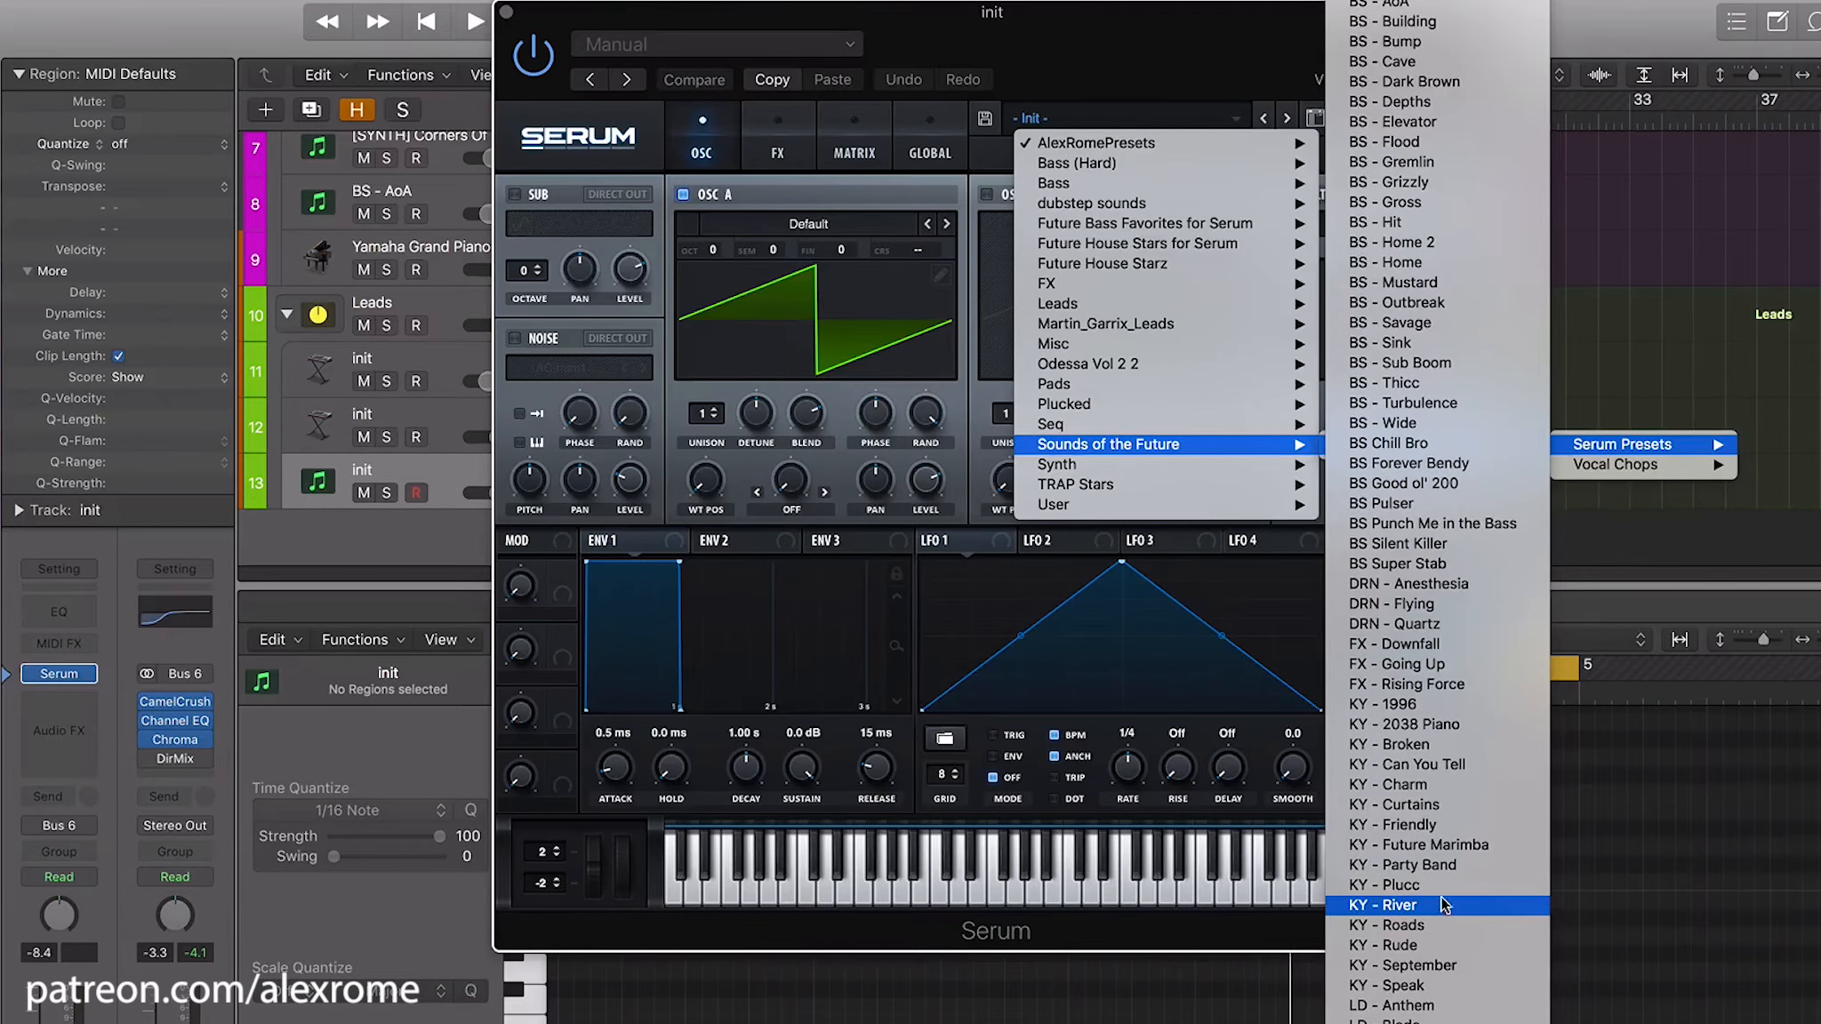
scroll(1458, 1011, down, 5)
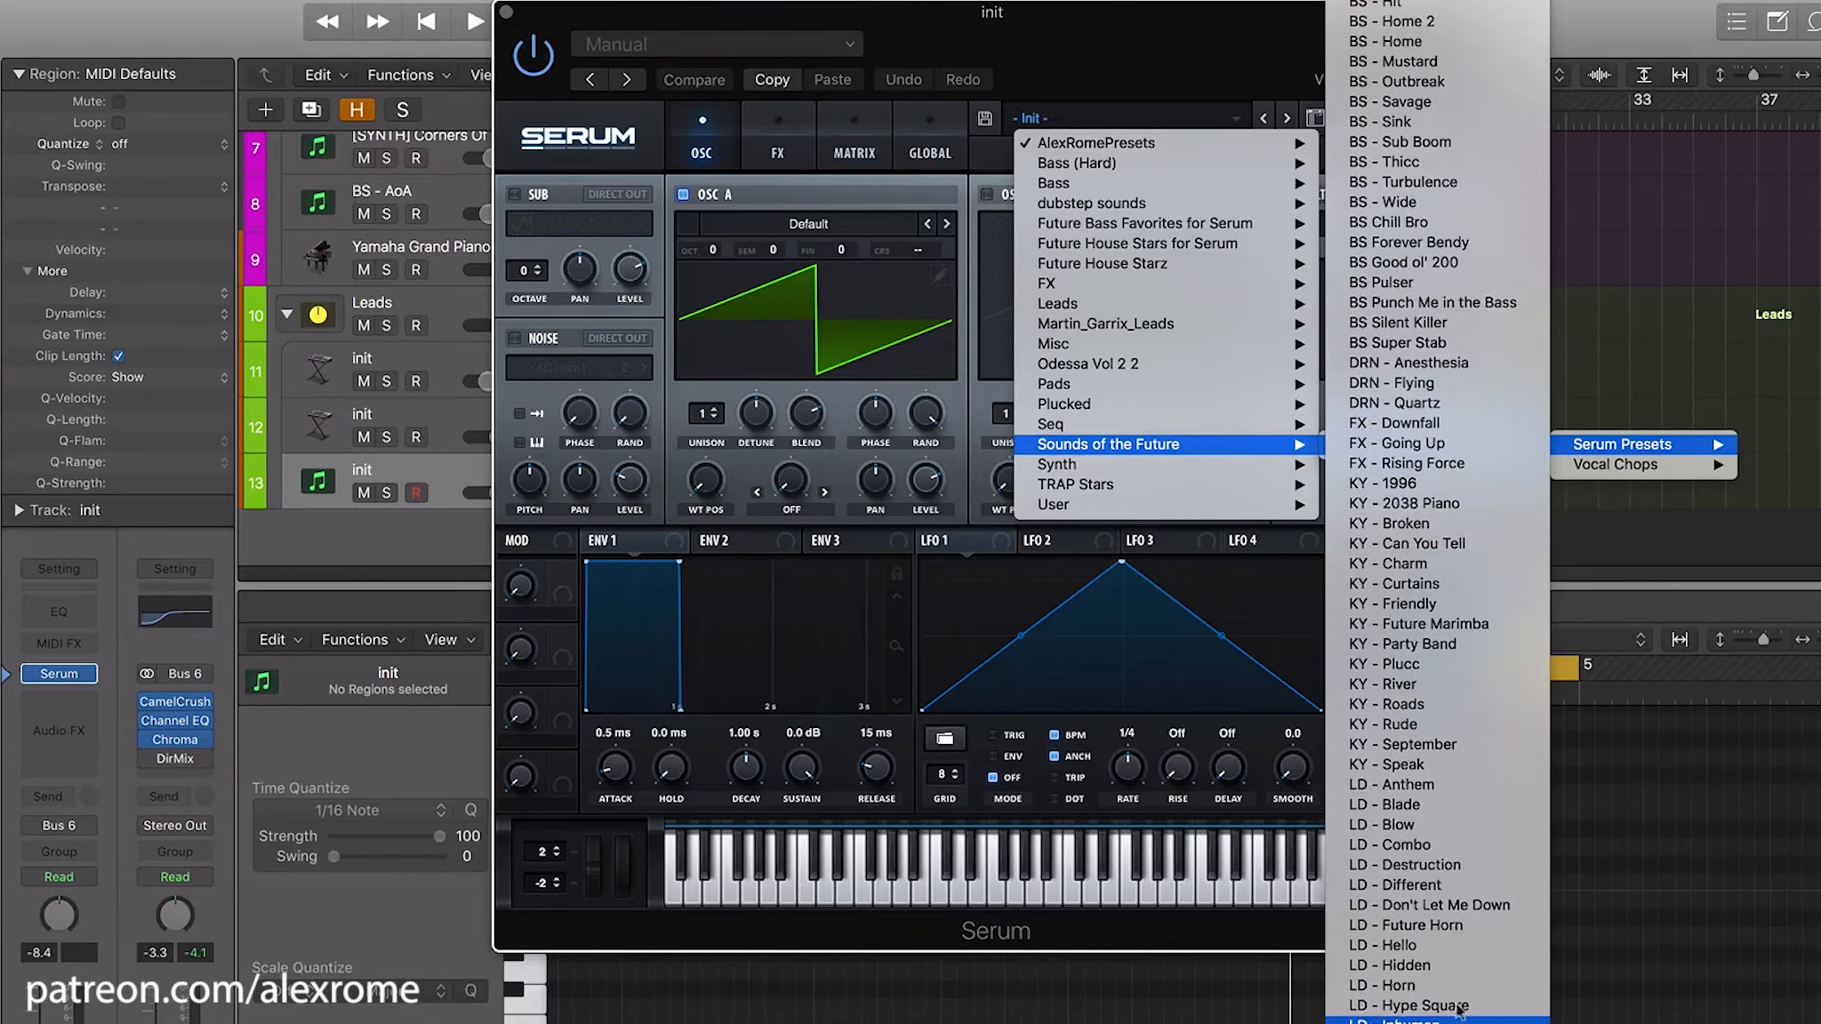
click(1433, 905)
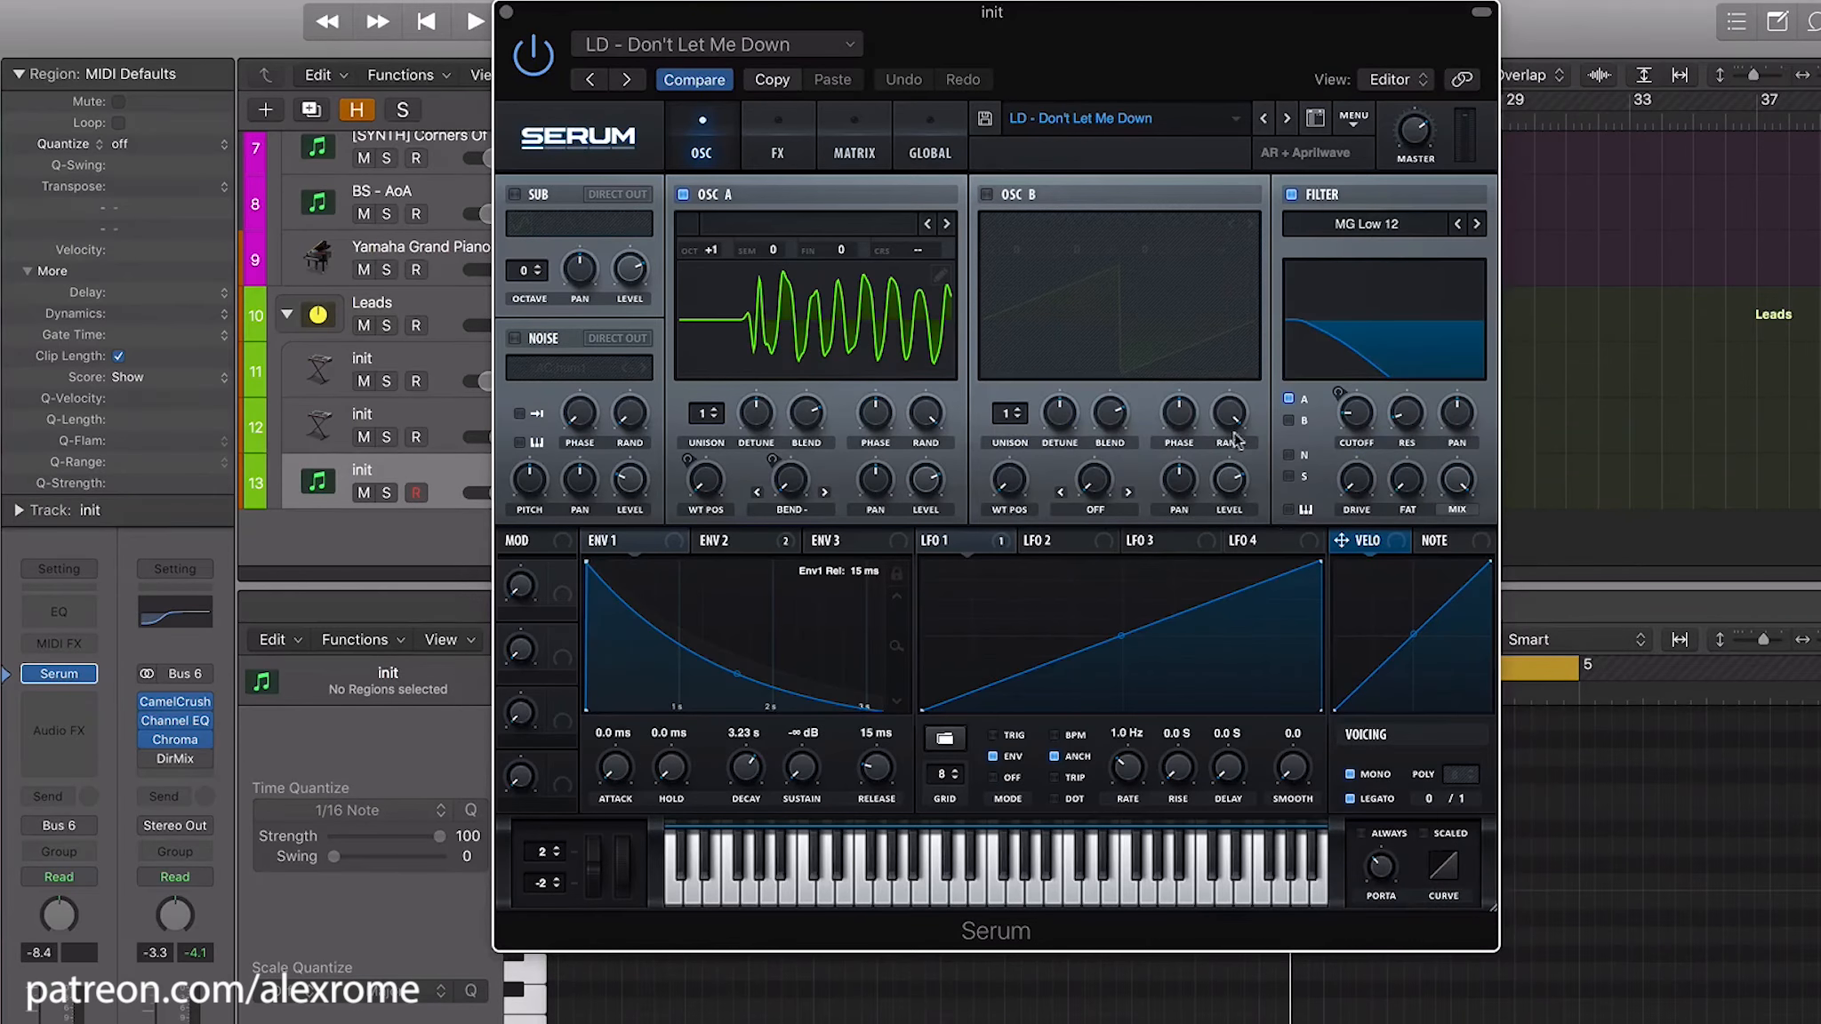
drag(1048, 22, 1600, 25)
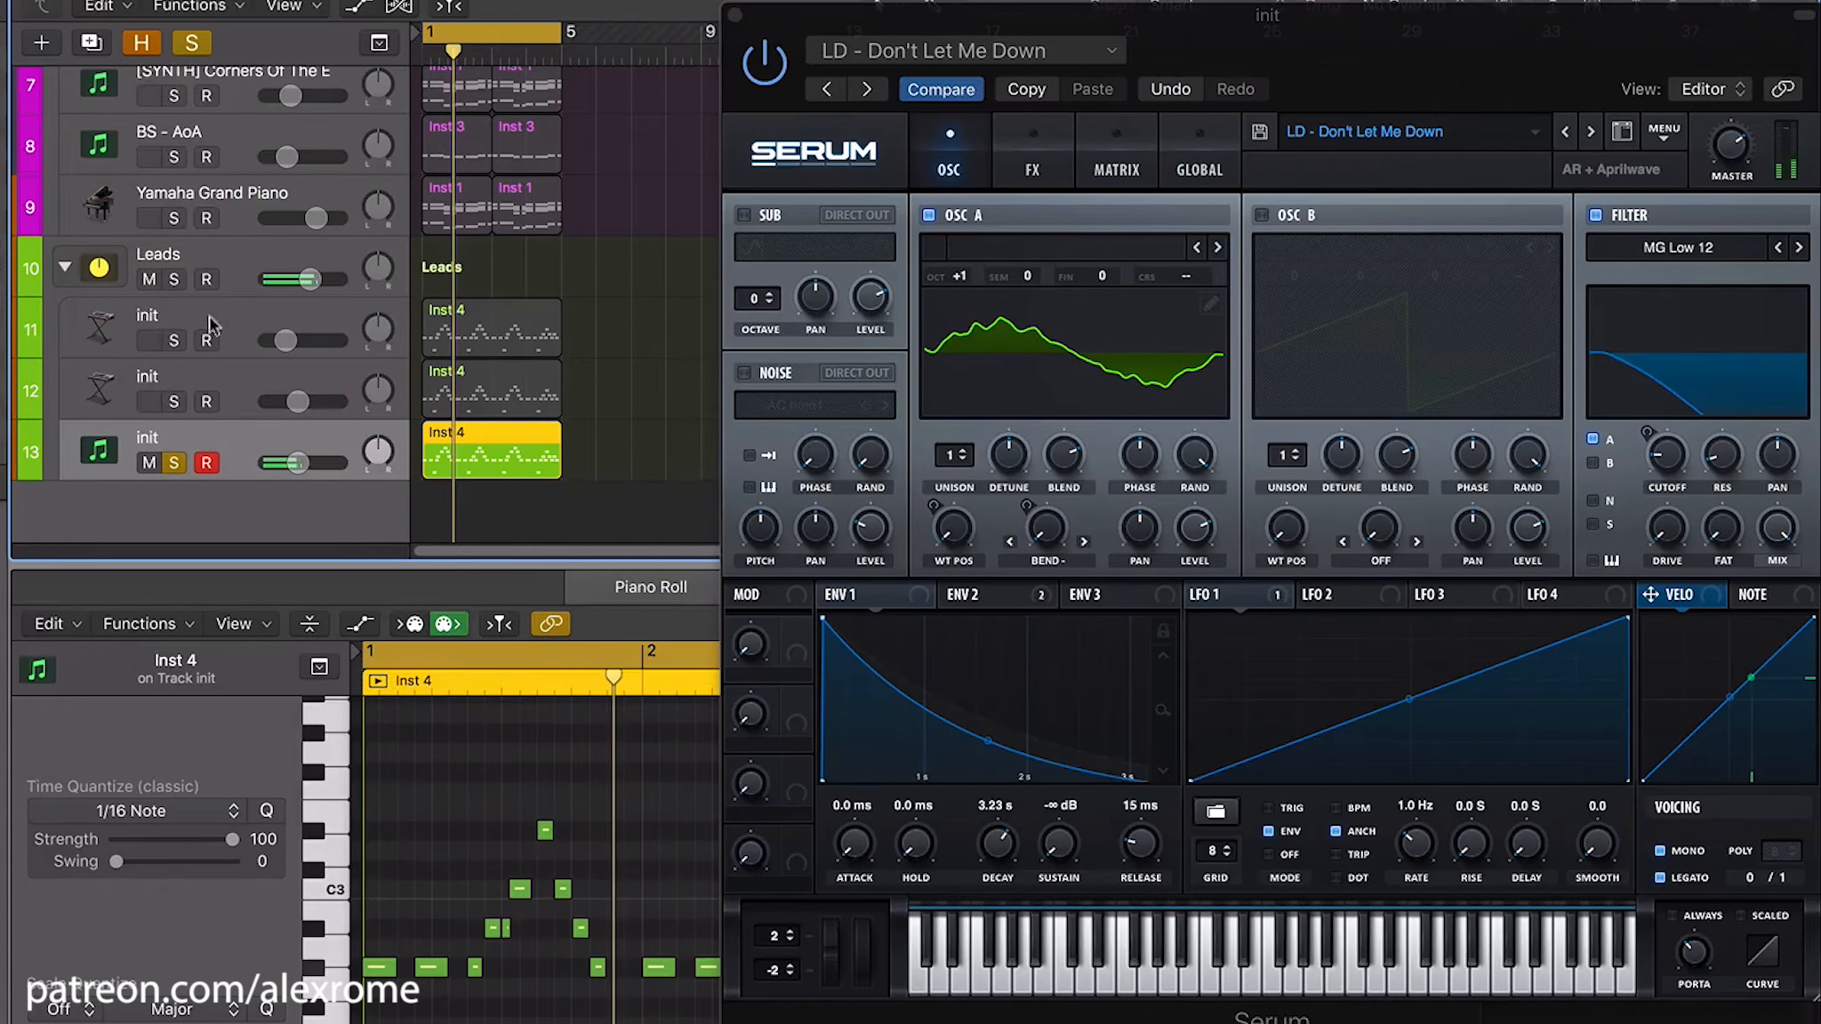
Switch off the Serum preset's Delay and Reverb effects and audition the drier lead
click(1033, 171)
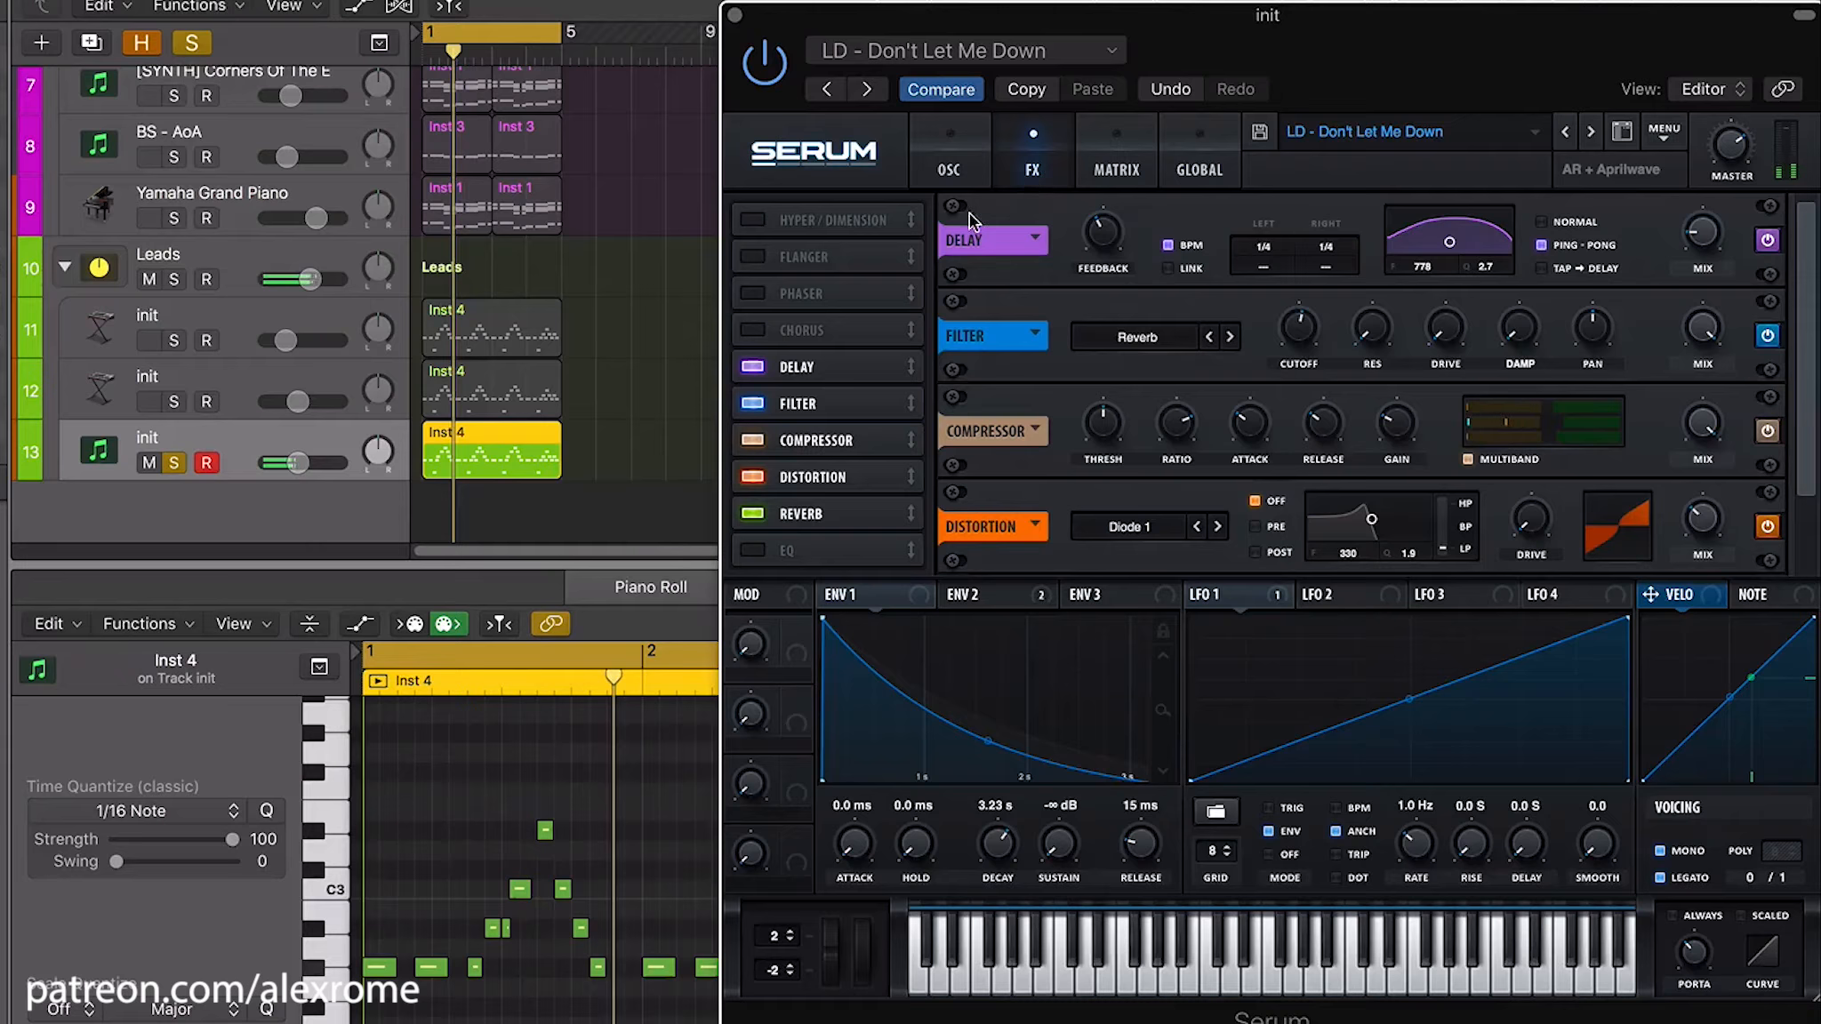
click(753, 367)
click(752, 514)
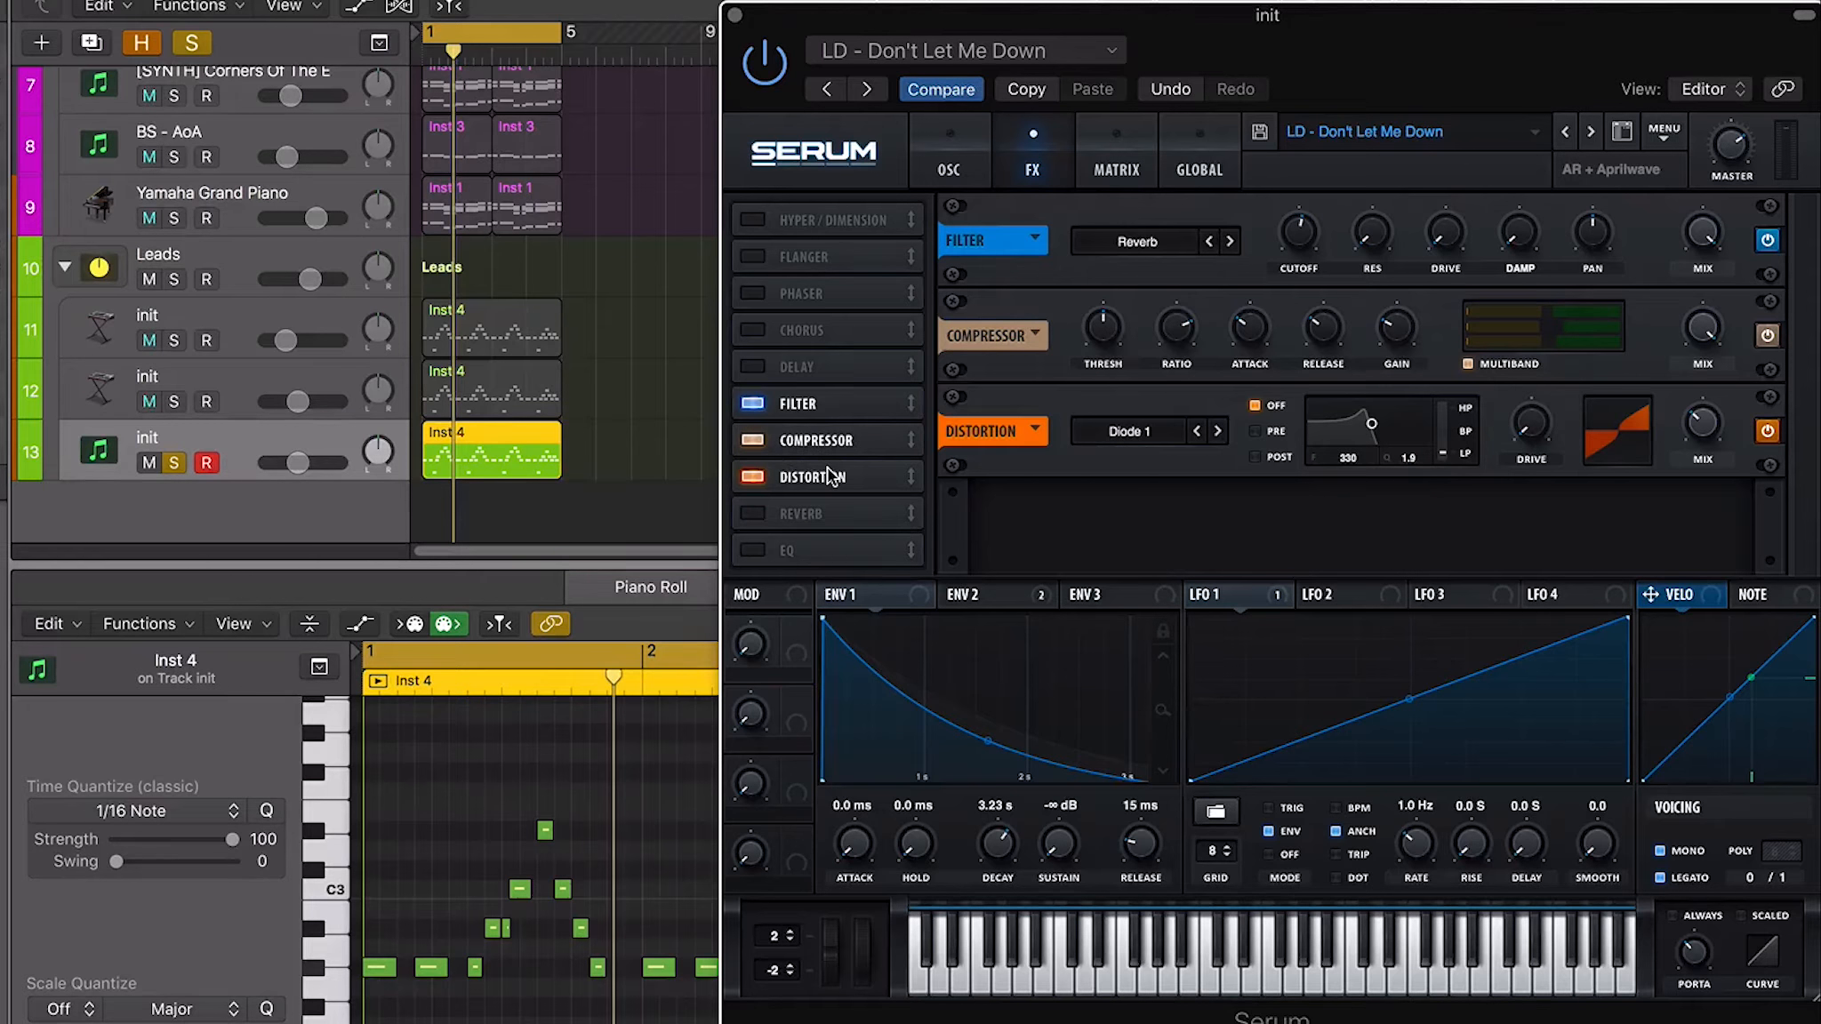
key(space)
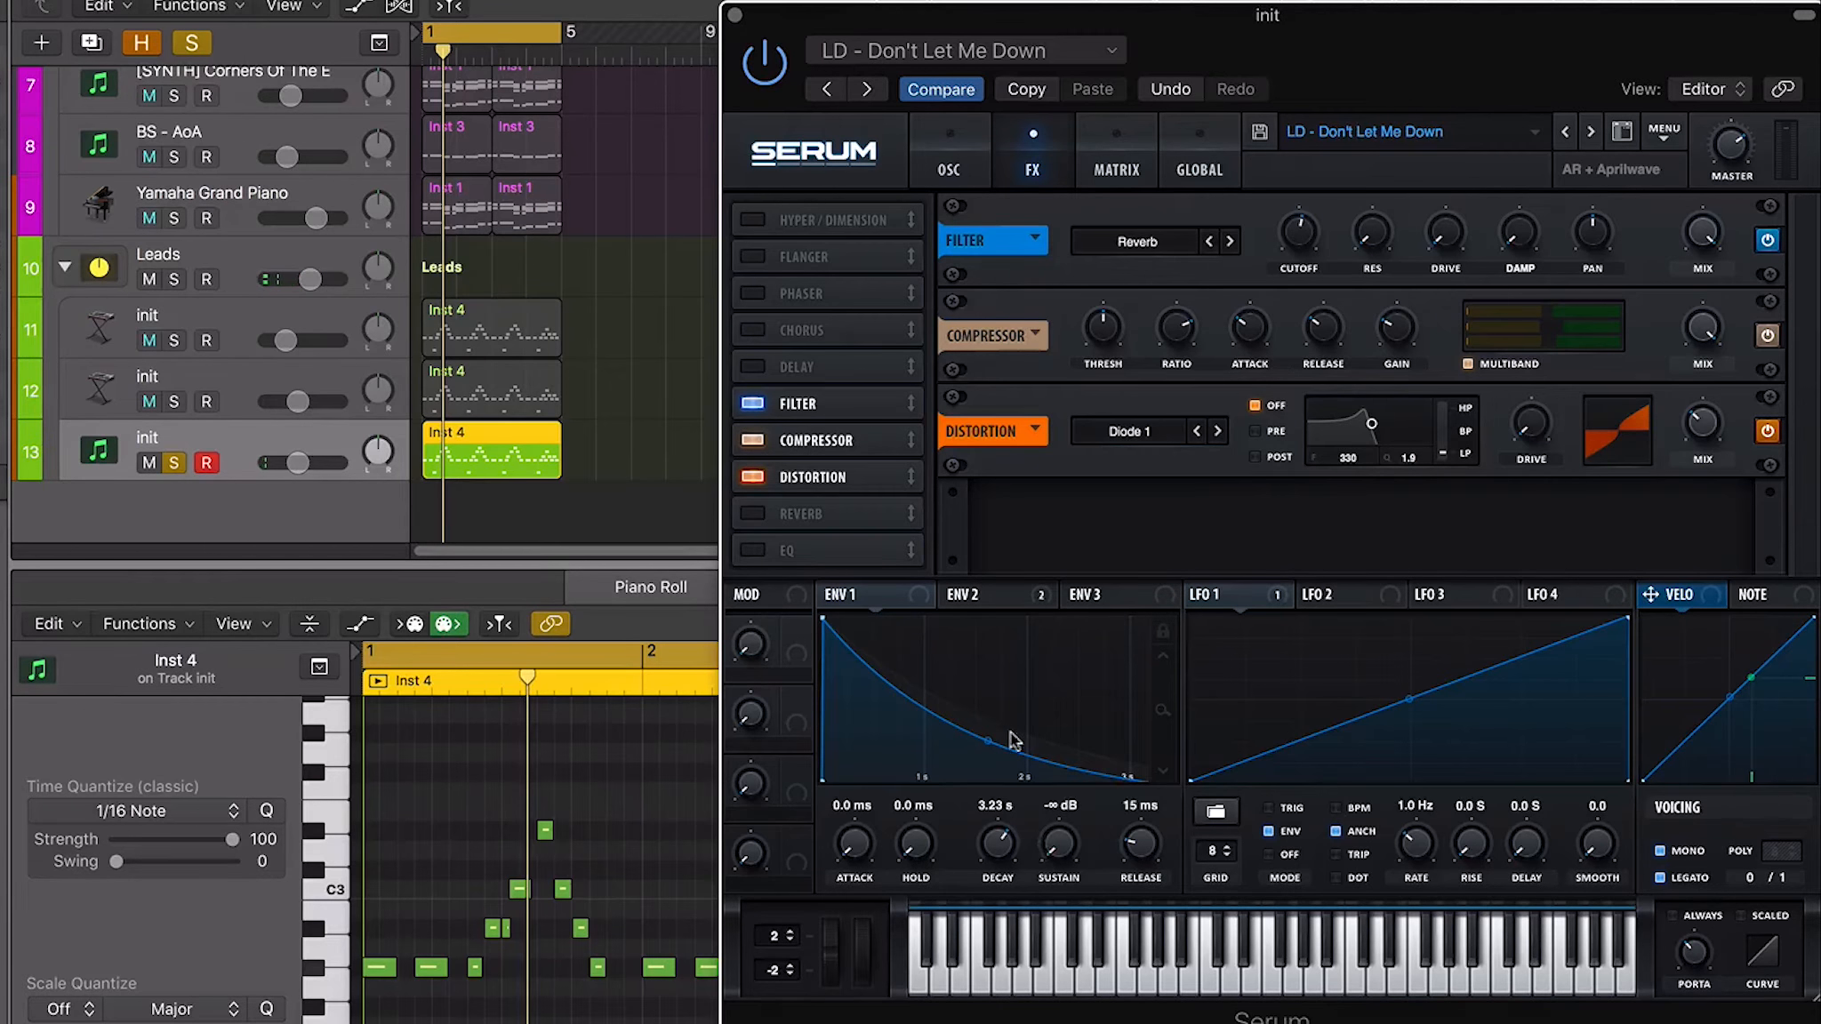
Set Serum's Env 2 decay to about 758 ms during playback and close the Serum window
click(1001, 599)
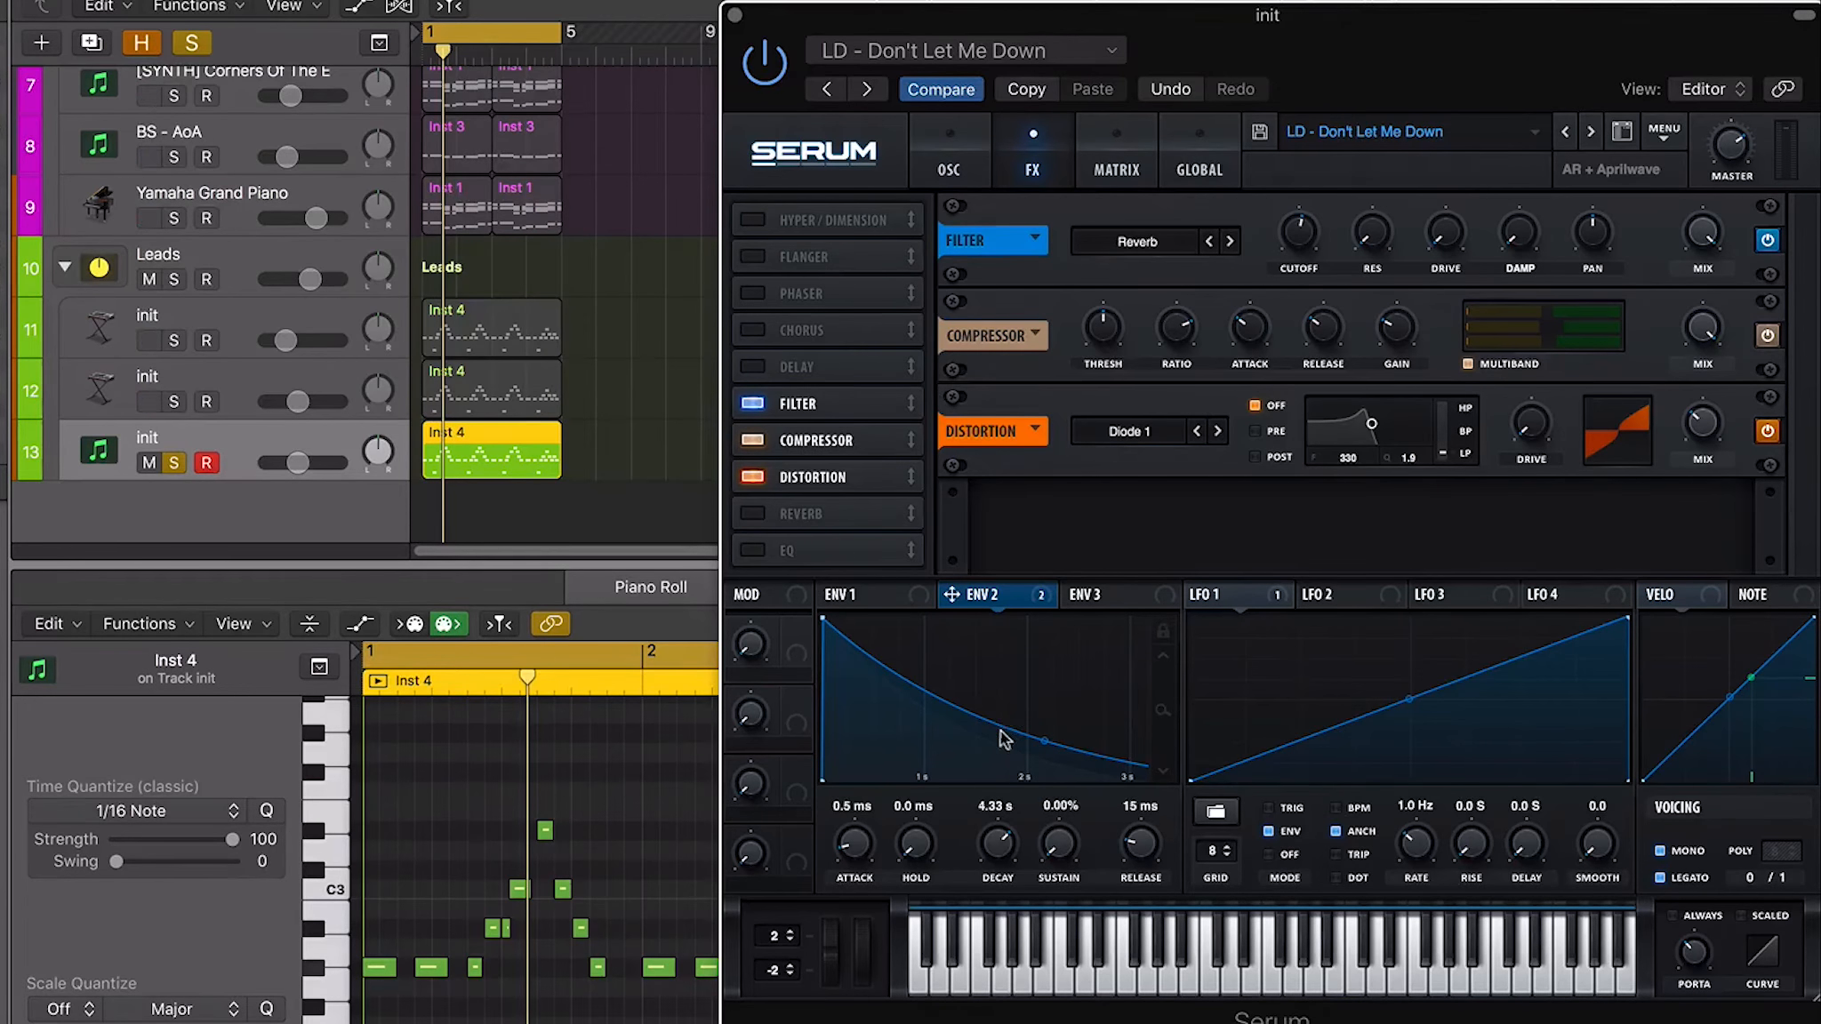
drag(990, 732, 994, 894)
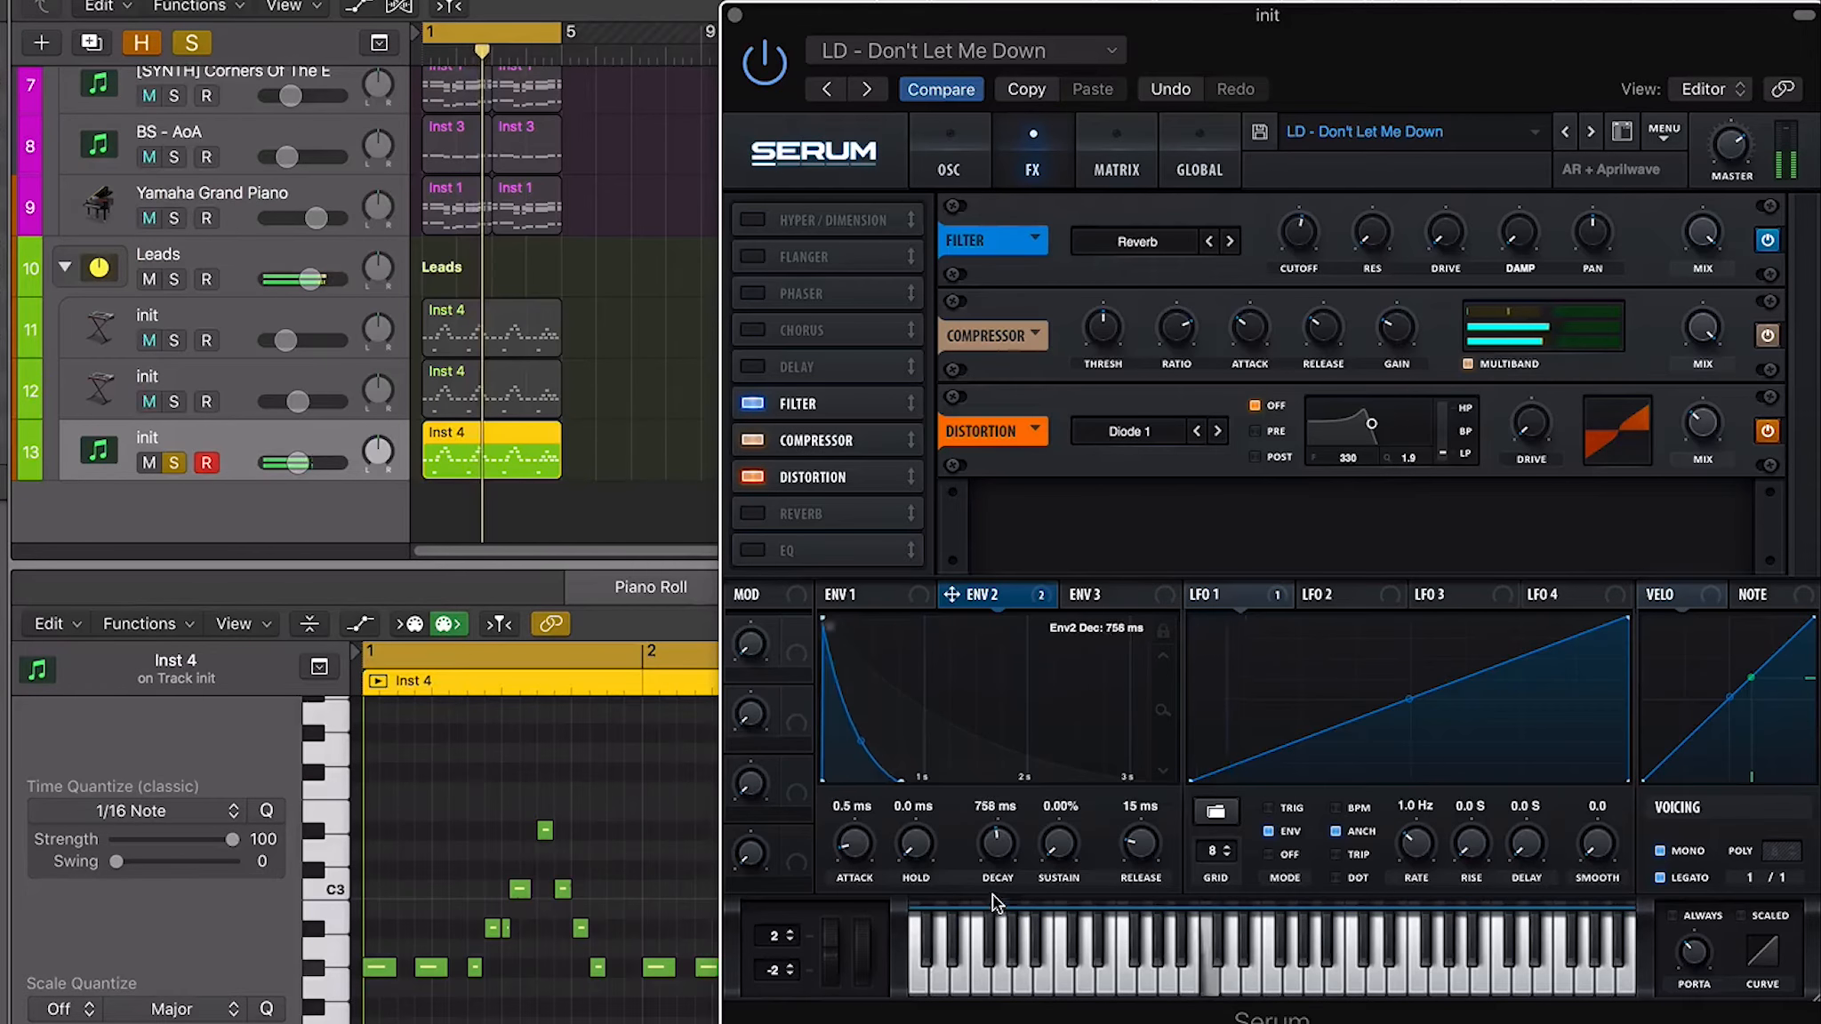
click(735, 15)
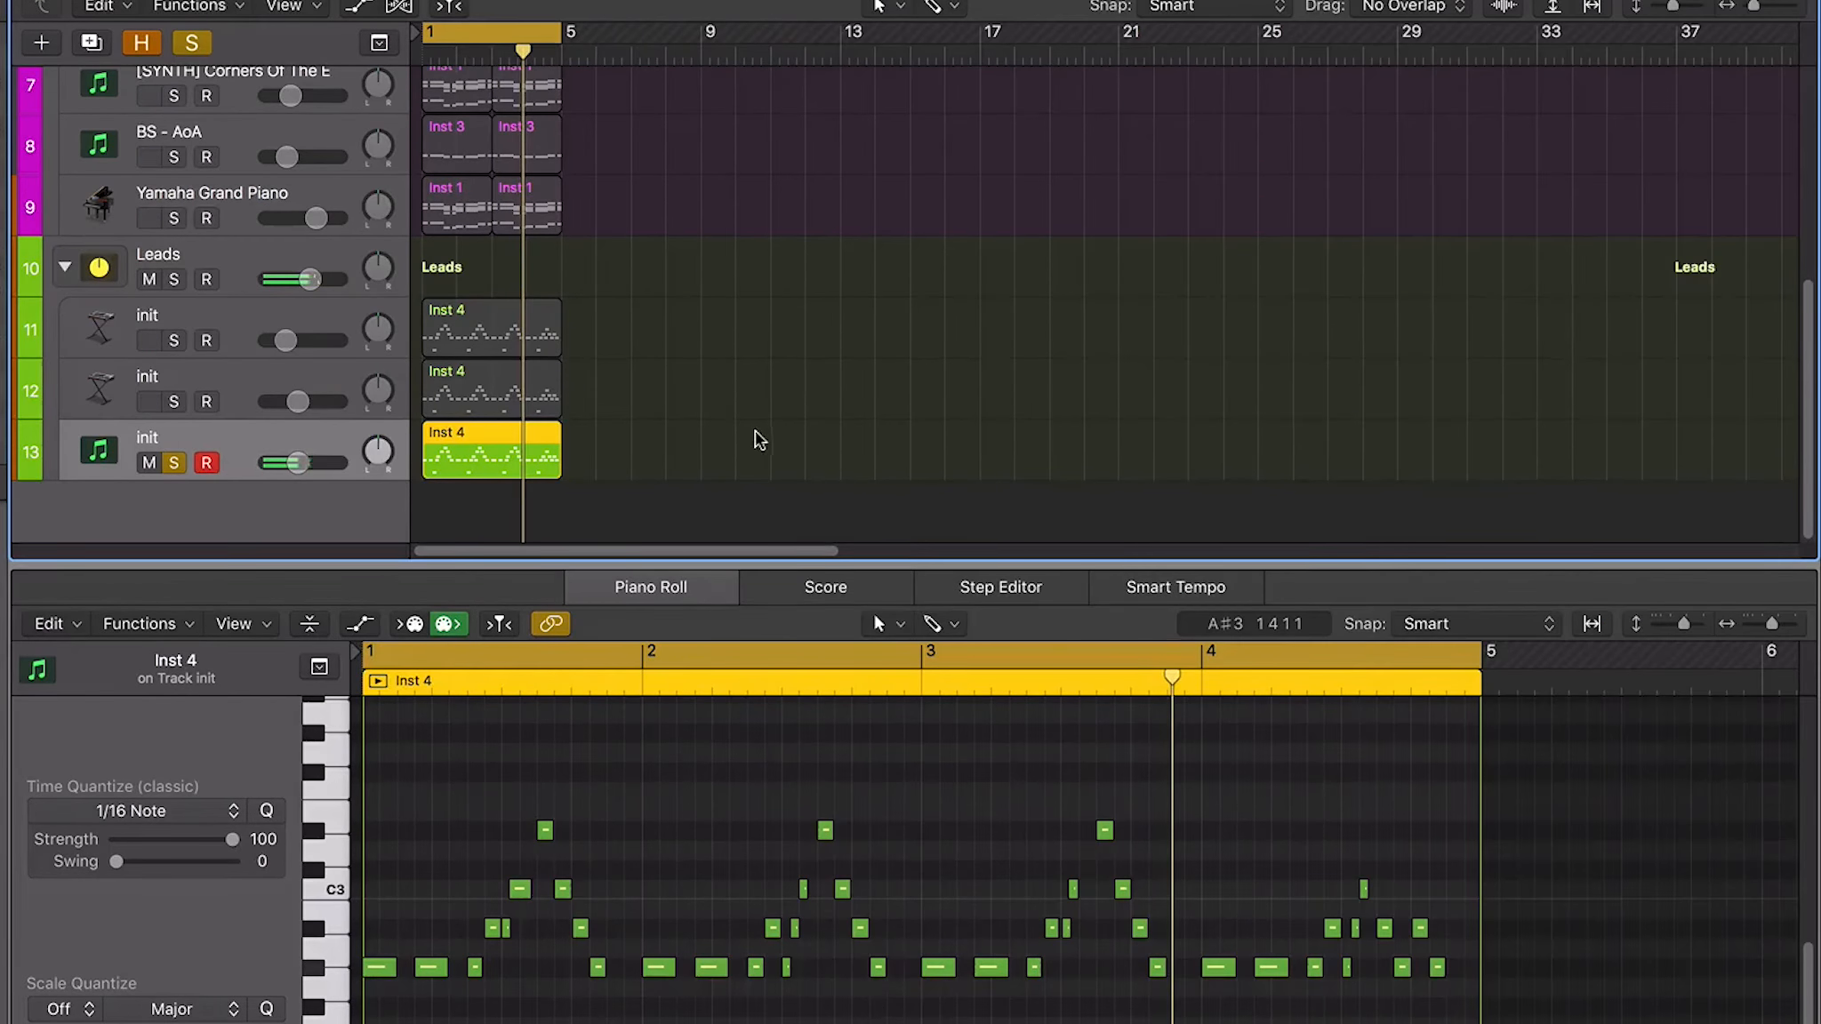
click(2, 591)
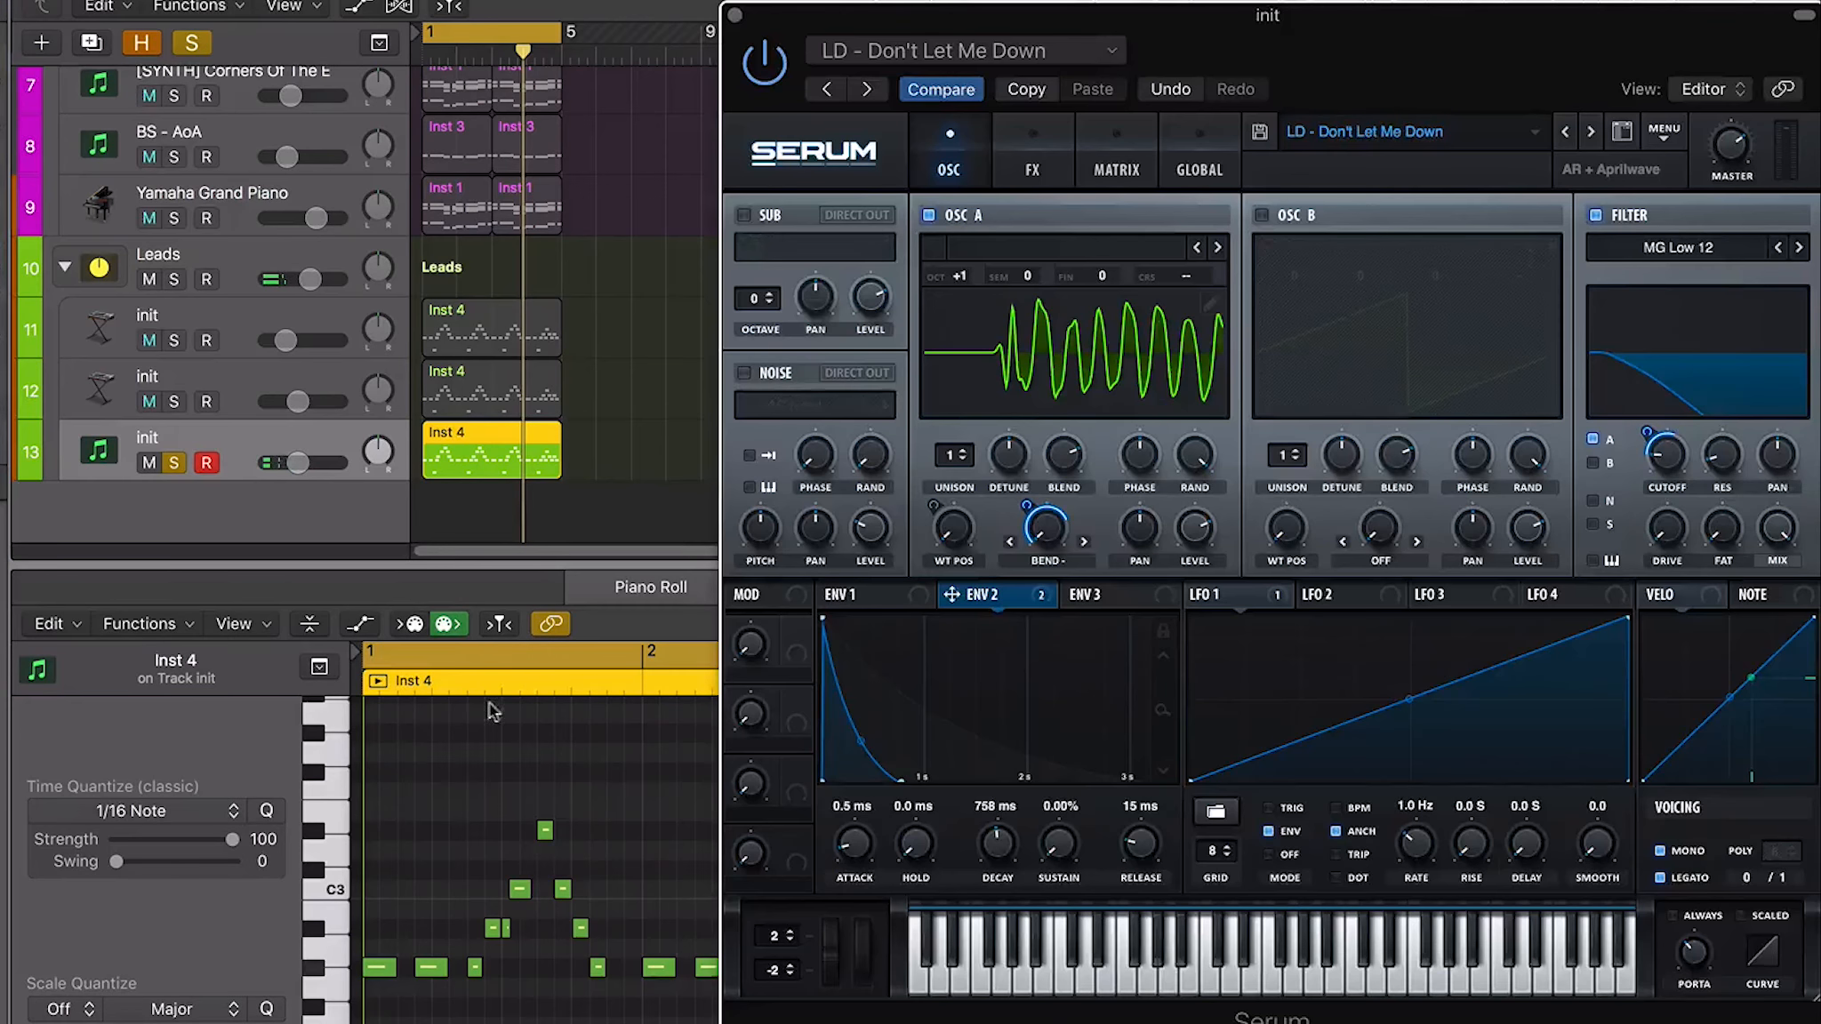
click(736, 15)
Audition the three init lead tracks together in solo, and select the Leads track stack
drag(174, 402, 174, 341)
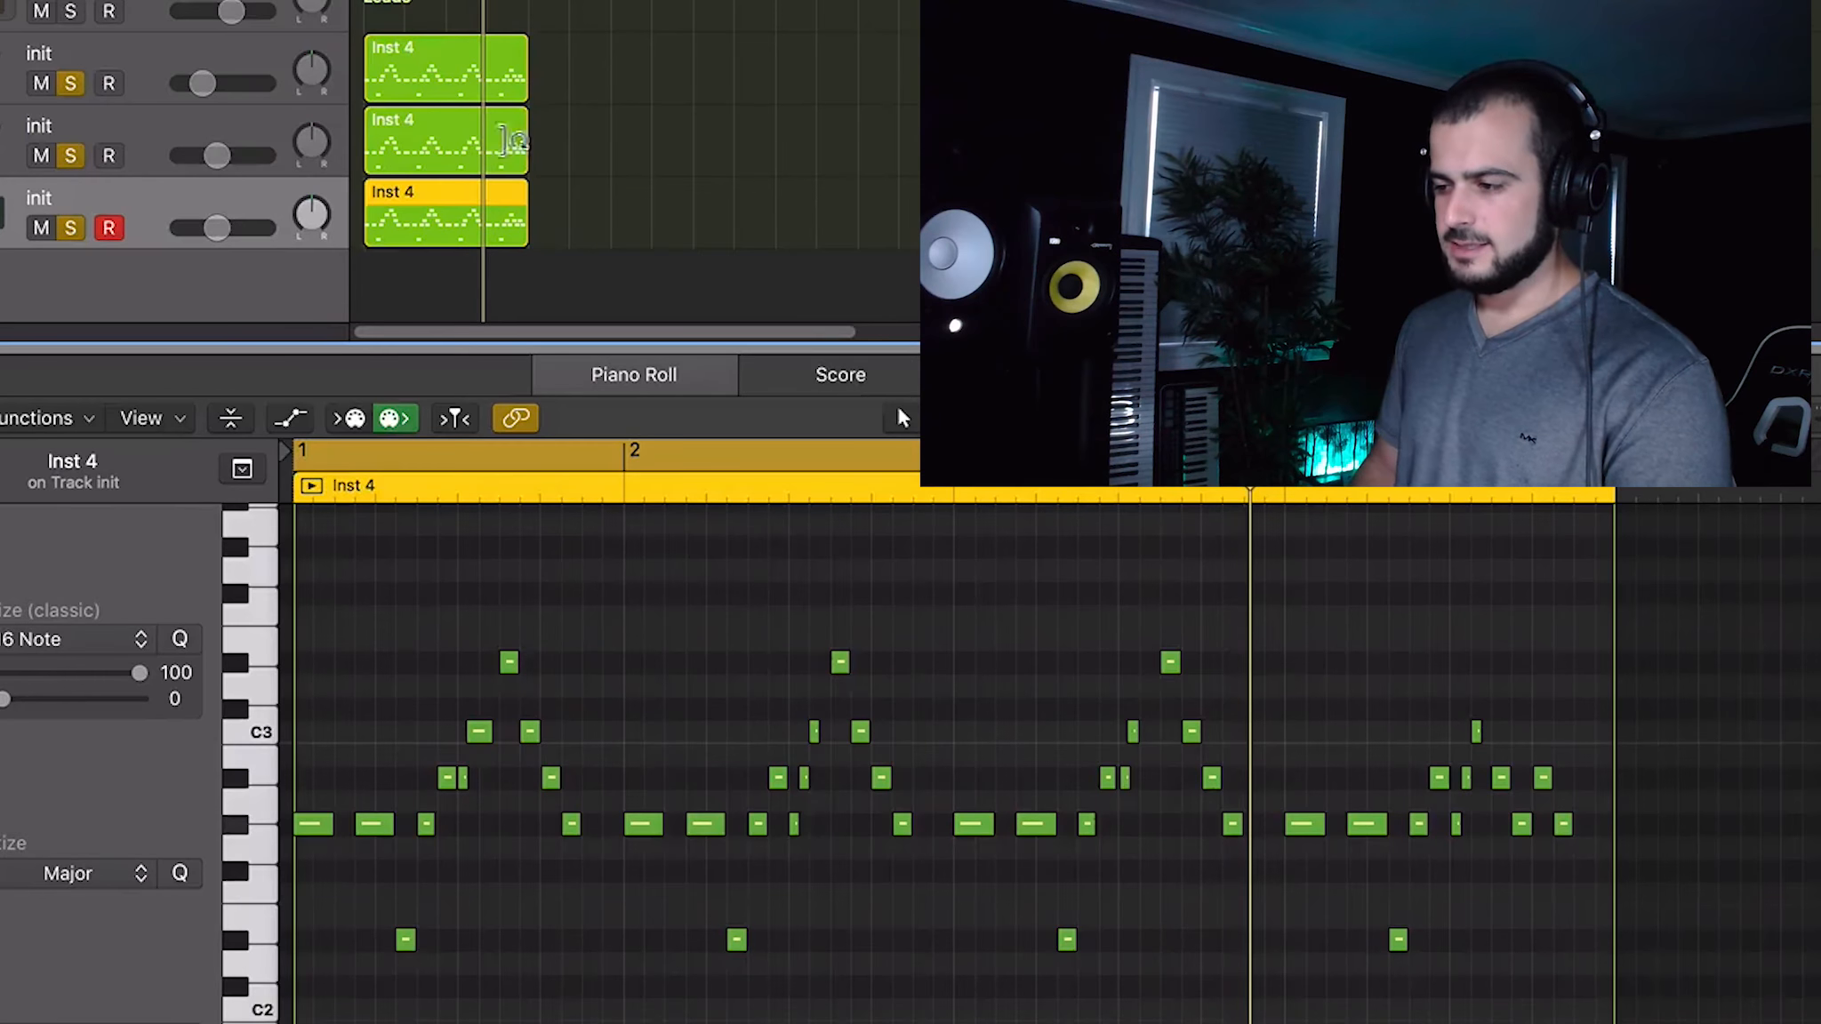
key(space)
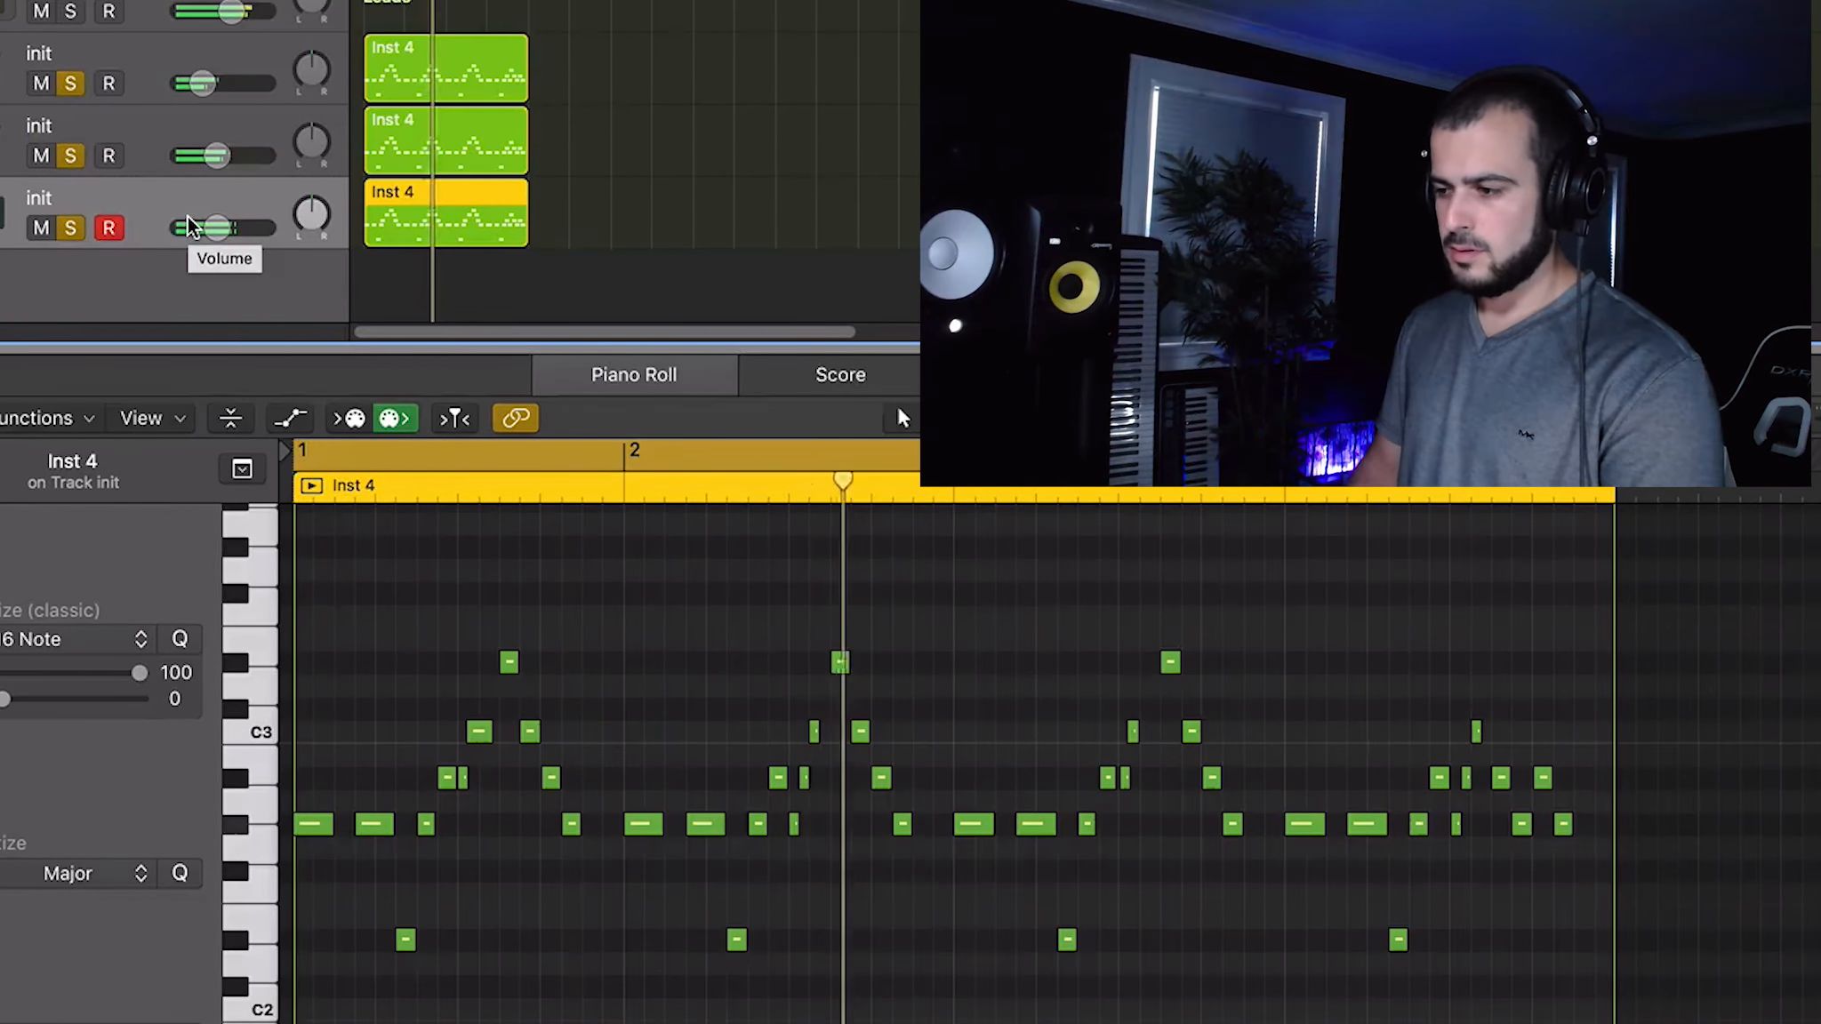
key(space)
drag(70, 229, 70, 84)
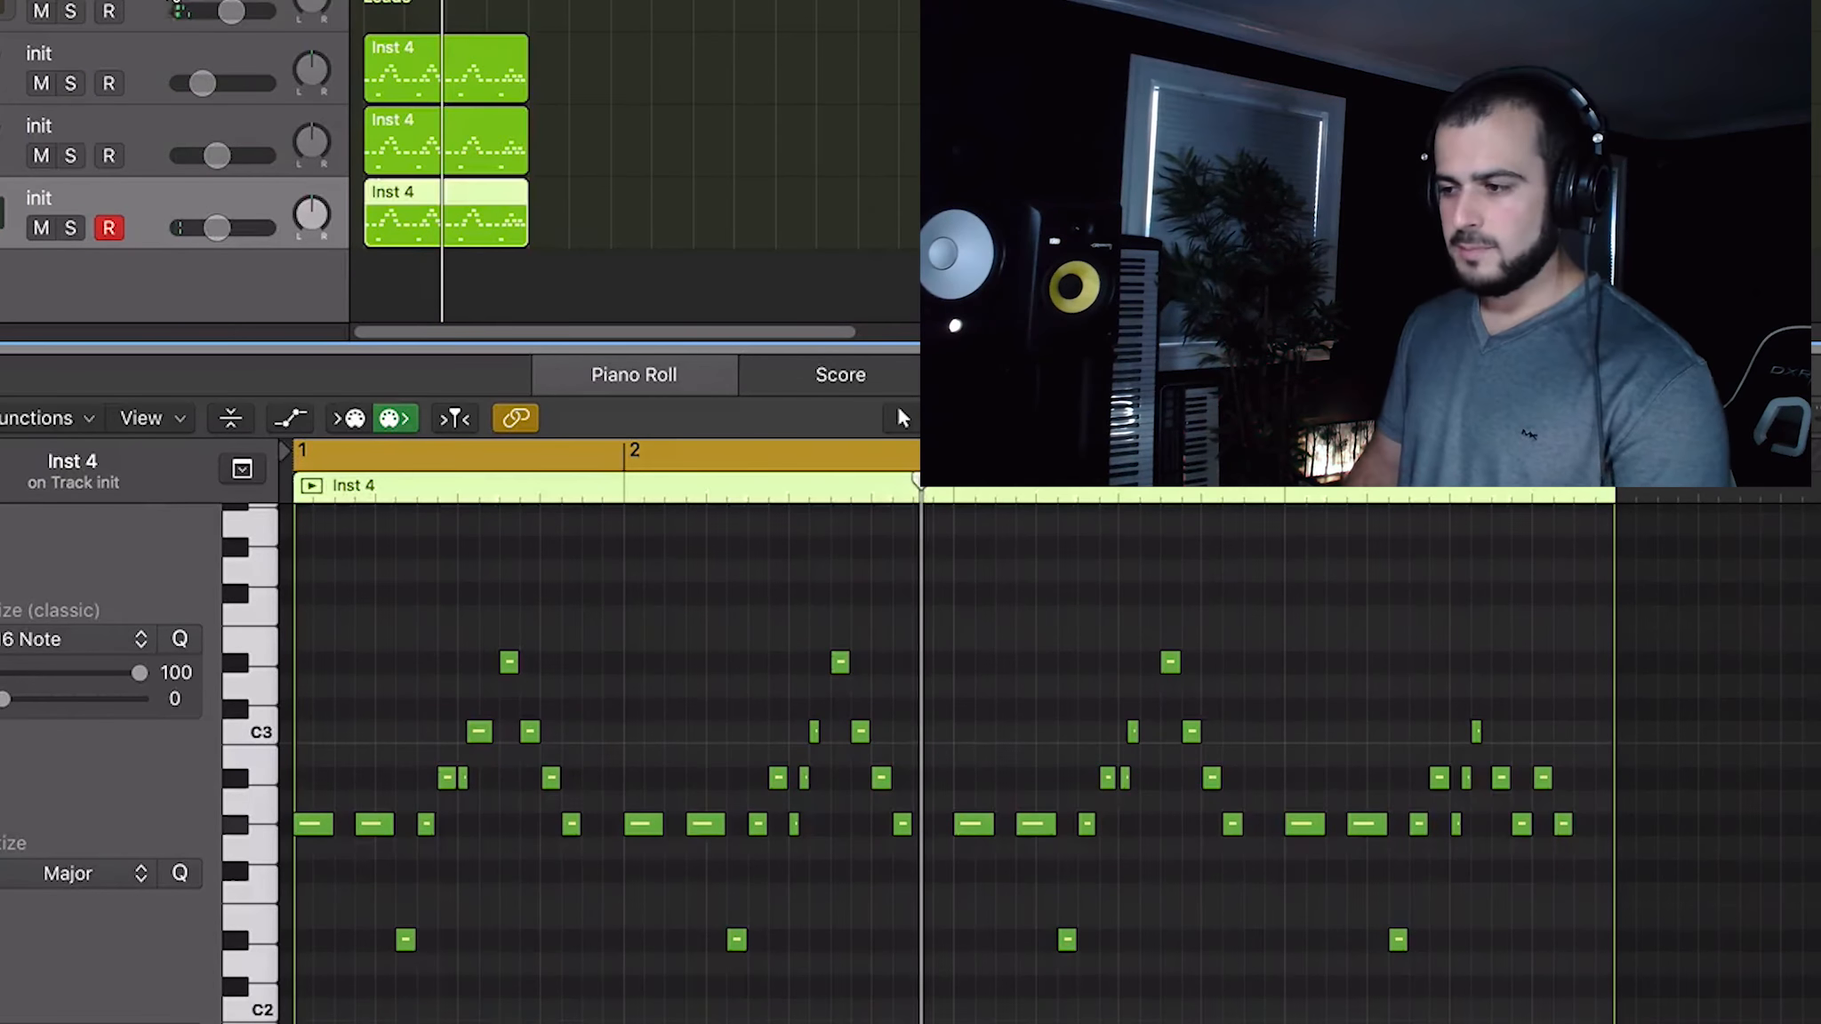
click(171, 2)
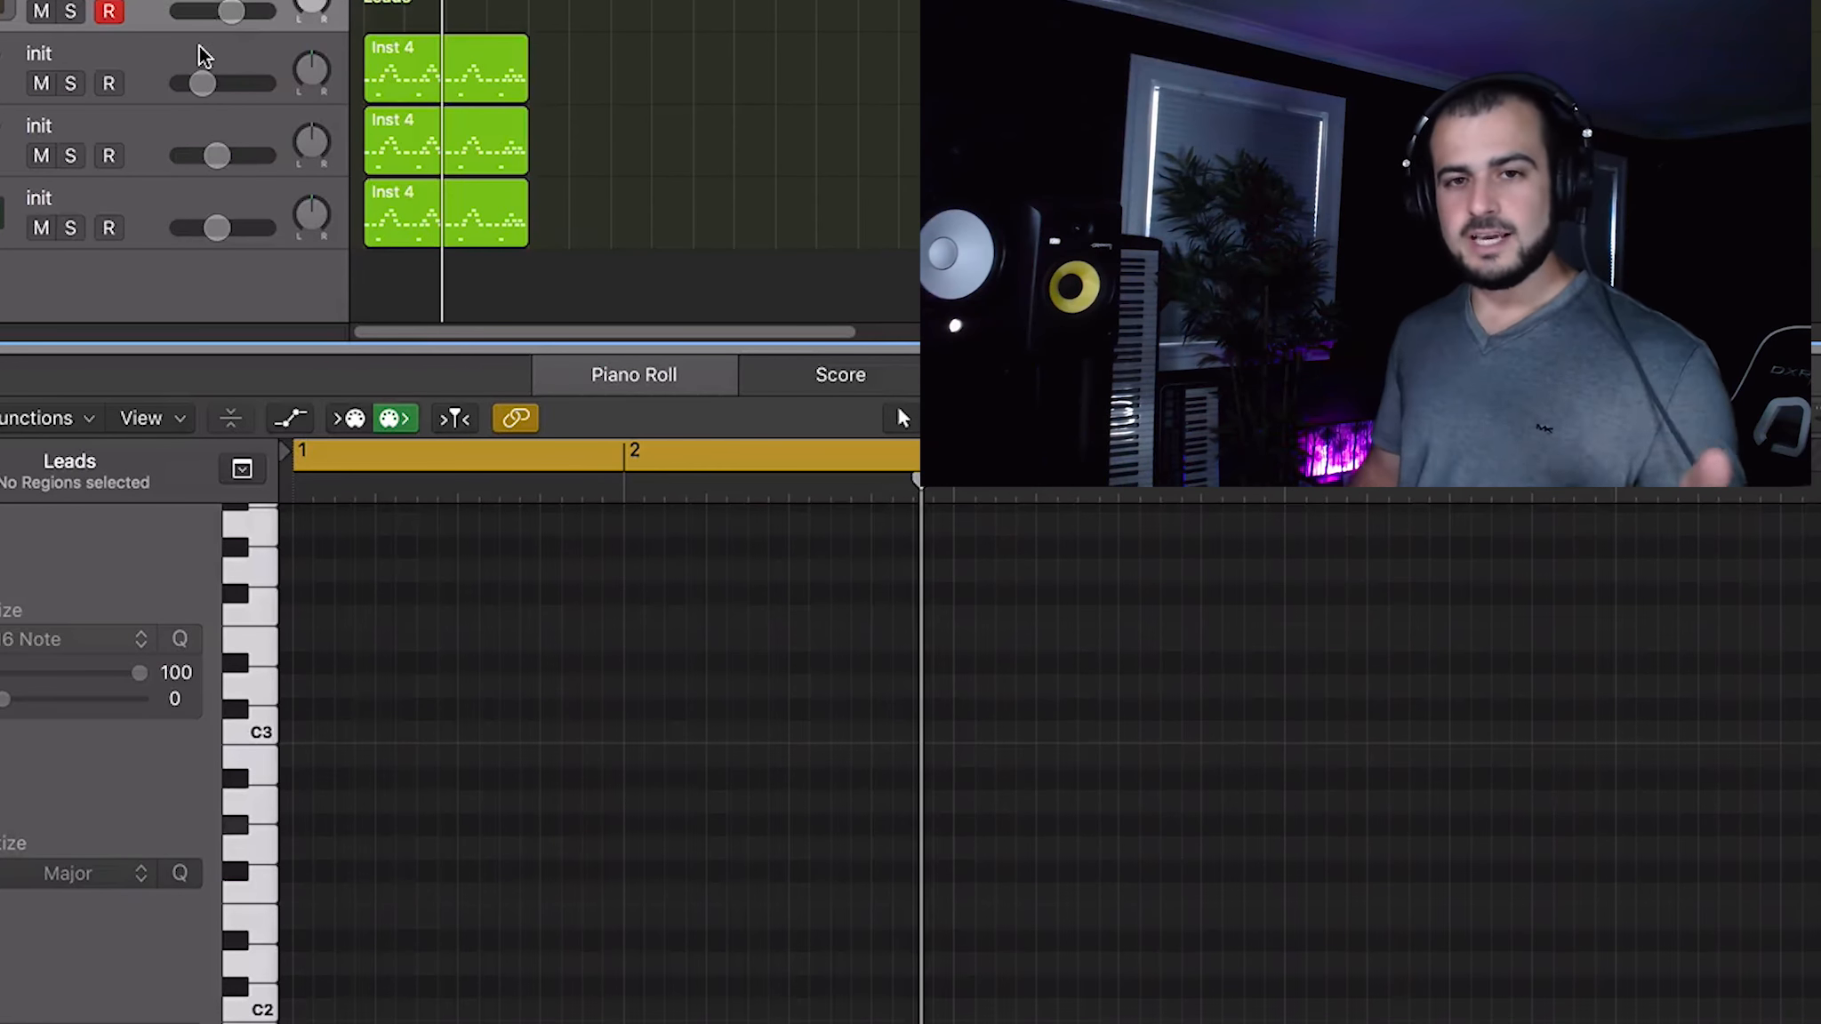